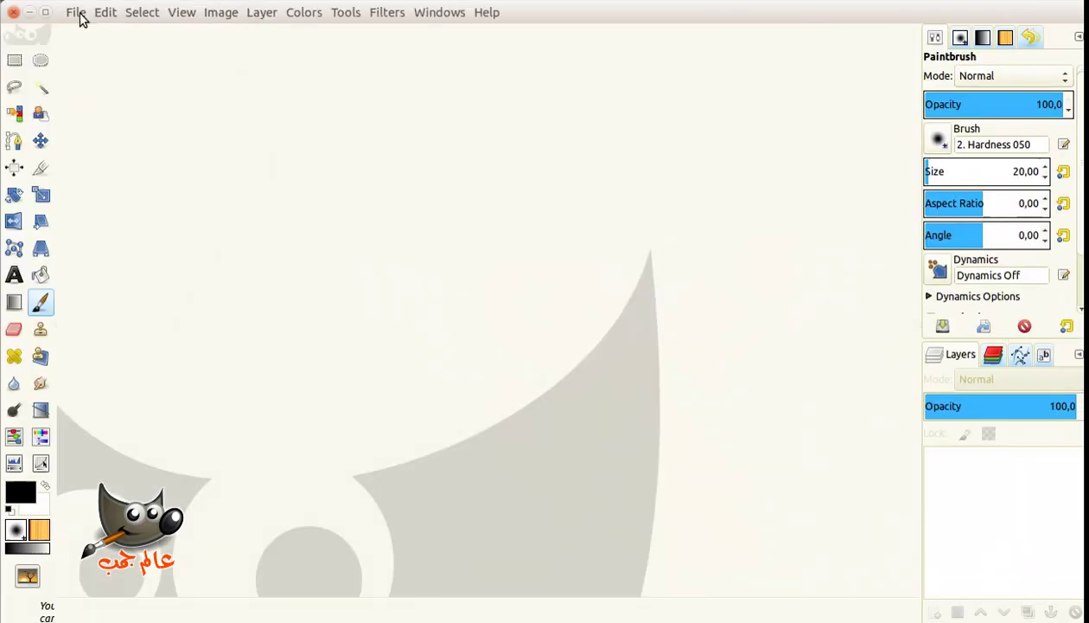
Create a new blank 1200×1600 portrait image from the 1600x1200 template
{"action": "left_click", "coordinate": [76, 12]}
{"action": "left_click", "coordinate": [86, 36]}
{"action": "left_click", "coordinate": [95, 48]}
{"action": "left_click", "coordinate": [86, 131]}
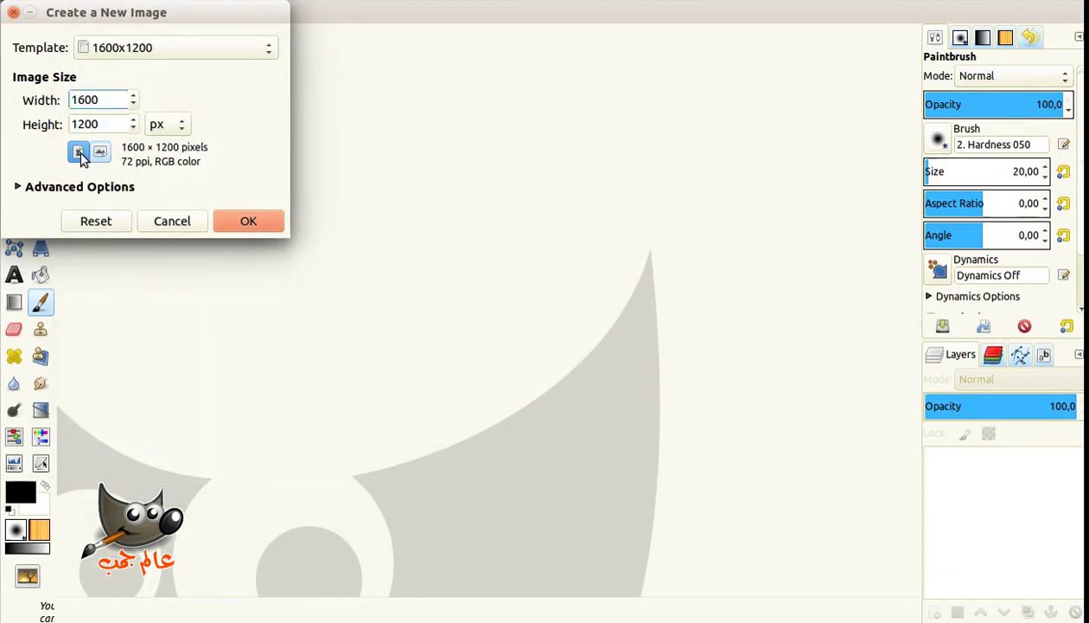
{"action": "left_click", "coordinate": [243, 221]}
Load 1.jpg through 4.jpg from the Desktop as layers
{"action": "left_click", "coordinate": [76, 12]}
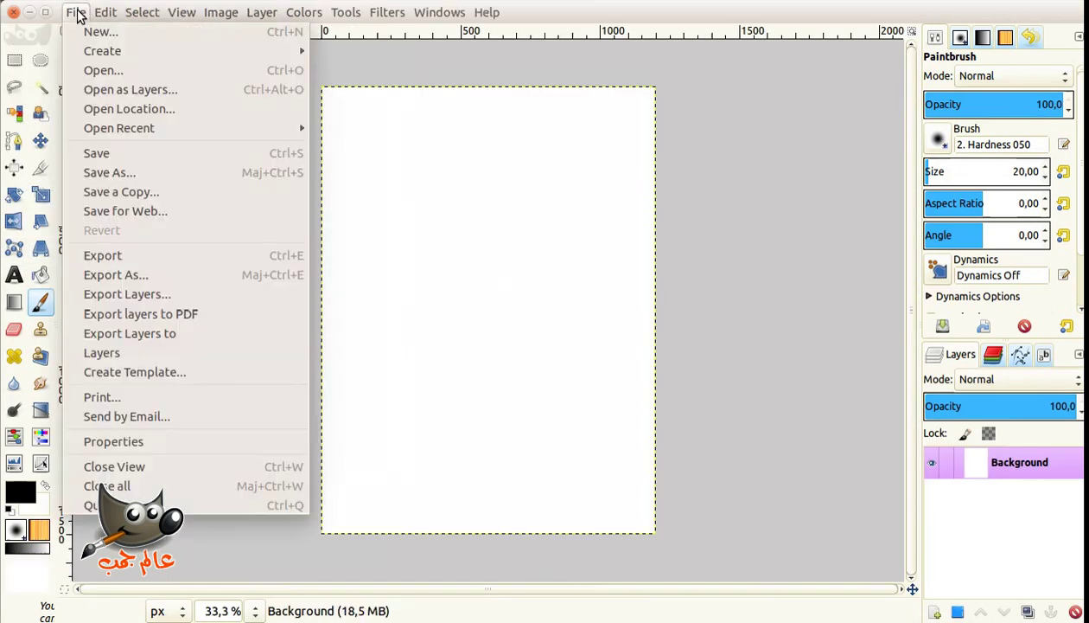
{"action": "left_click", "coordinate": [108, 91]}
{"action": "left_click", "coordinate": [57, 165]}
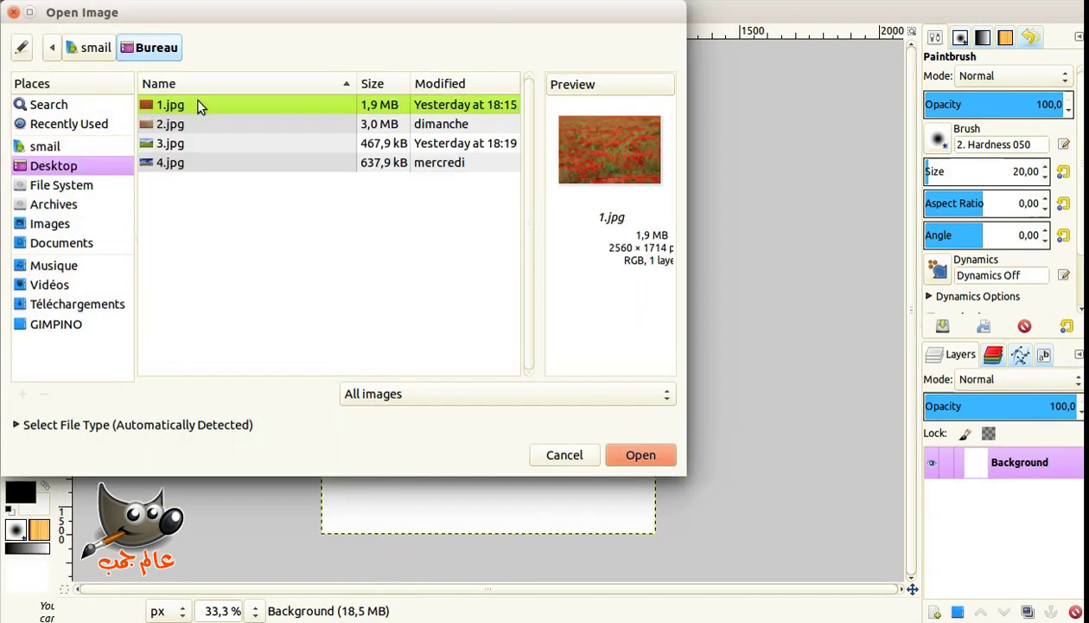
{"action": "left_click", "coordinate": [194, 161], "text": "shift"}
{"action": "left_click", "coordinate": [650, 453]}
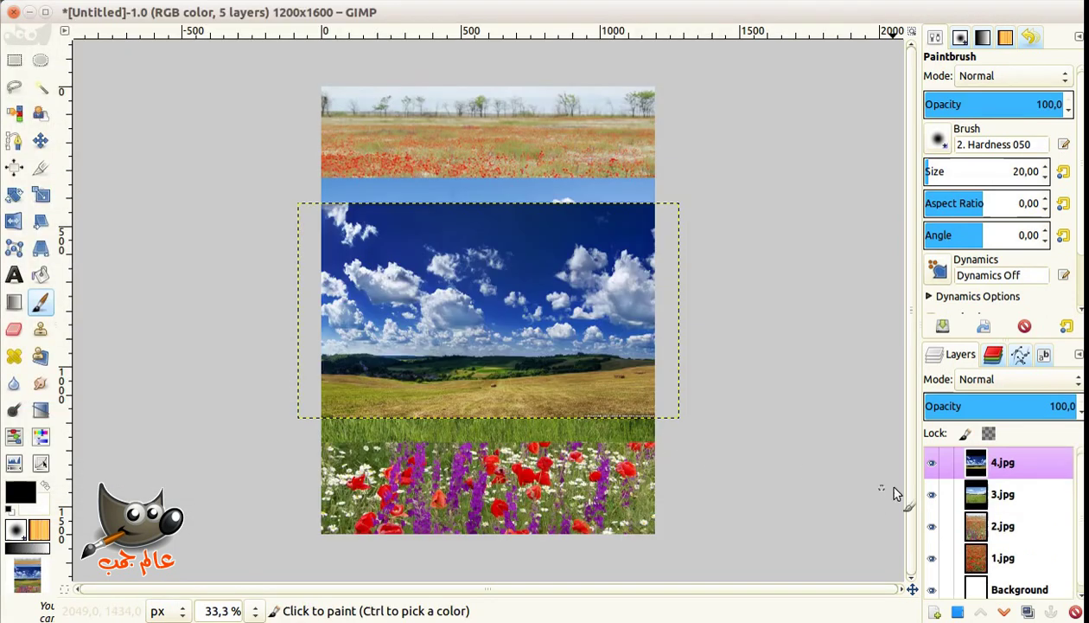
Hide the 4.jpg, 3.jpg and 2.jpg layers and scale 1.jpg to fit inside the canvas
{"action": "left_click", "coordinate": [932, 461]}
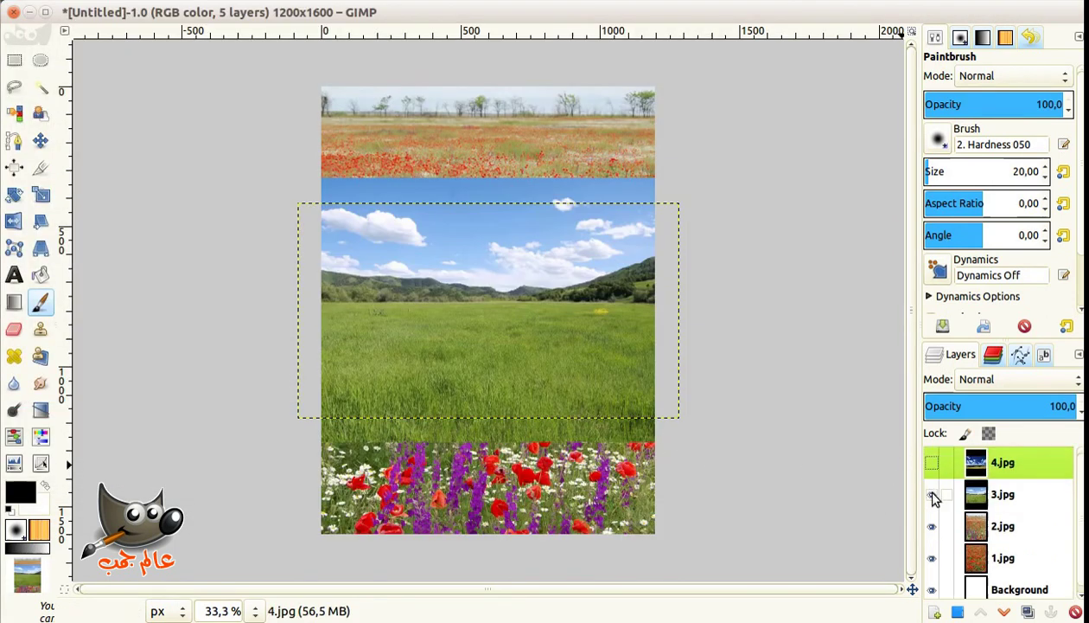
{"action": "left_click", "coordinate": [932, 494]}
{"action": "left_click", "coordinate": [932, 525]}
{"action": "left_click", "coordinate": [991, 560]}
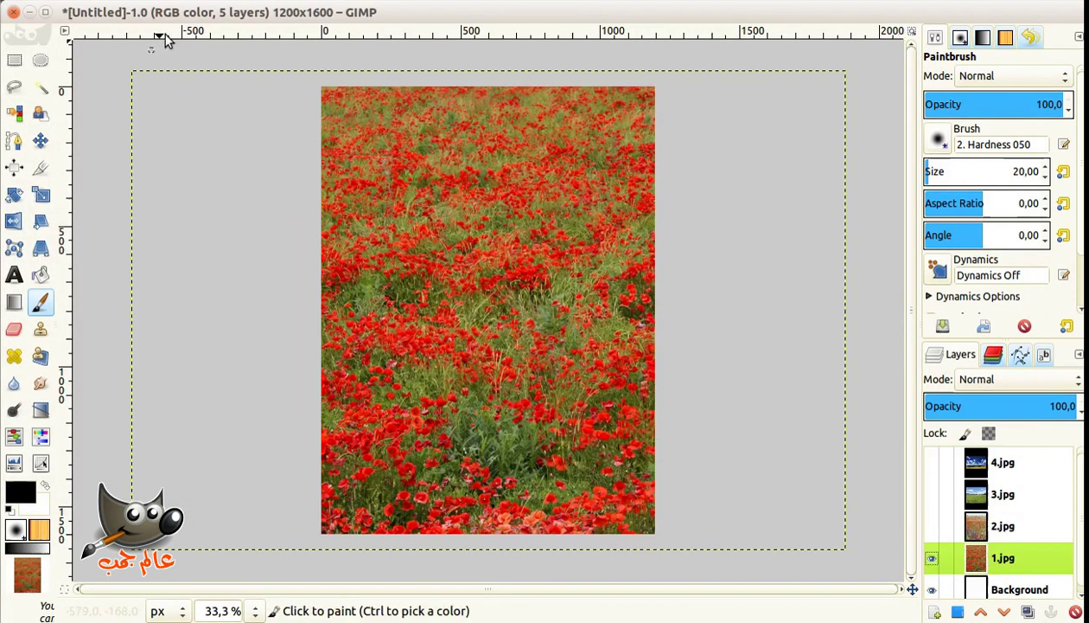
{"action": "mouse_move", "coordinate": [217, 12]}
{"action": "left_click", "coordinate": [264, 12]}
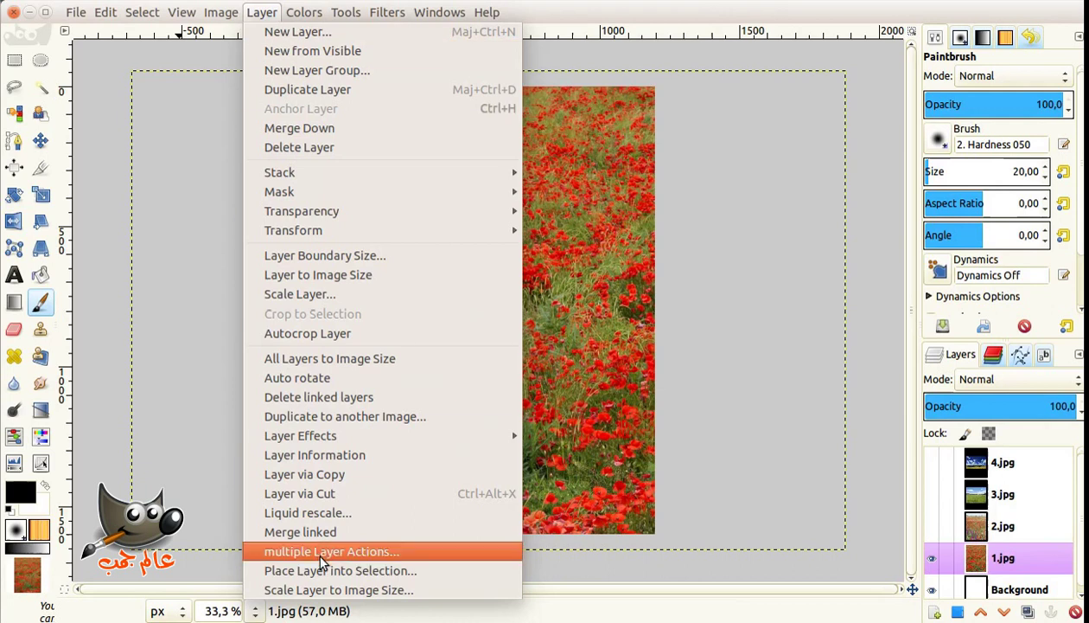
{"action": "left_click", "coordinate": [326, 585]}
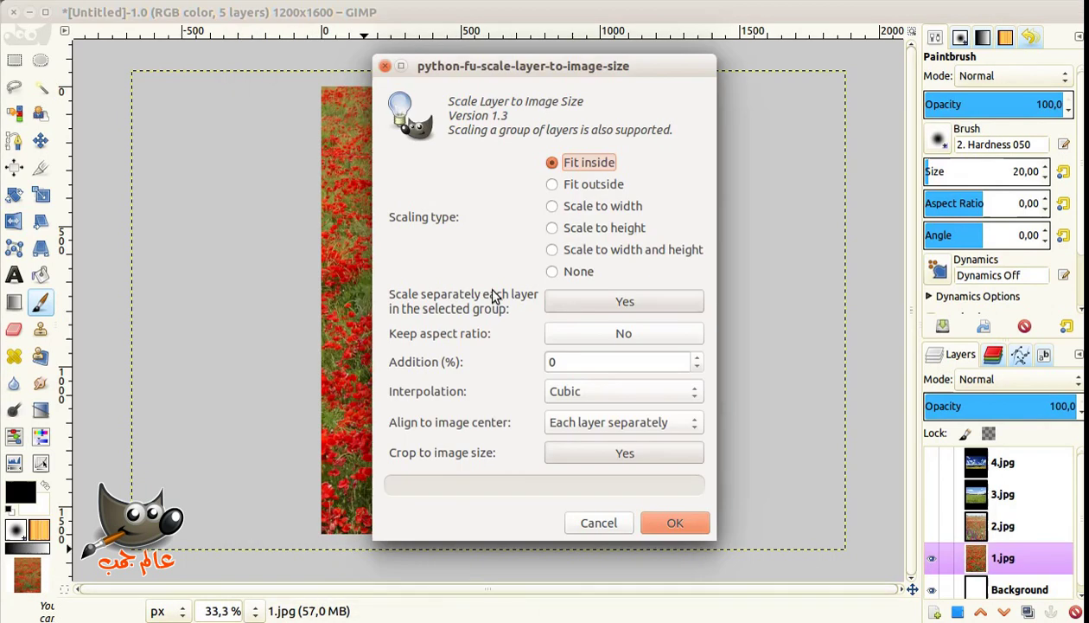
{"action": "left_click", "coordinate": [677, 526]}
Align the 1.jpg poppy layer to the canvas bottom, then show and select 2.jpg
{"action": "key", "text": "q"}
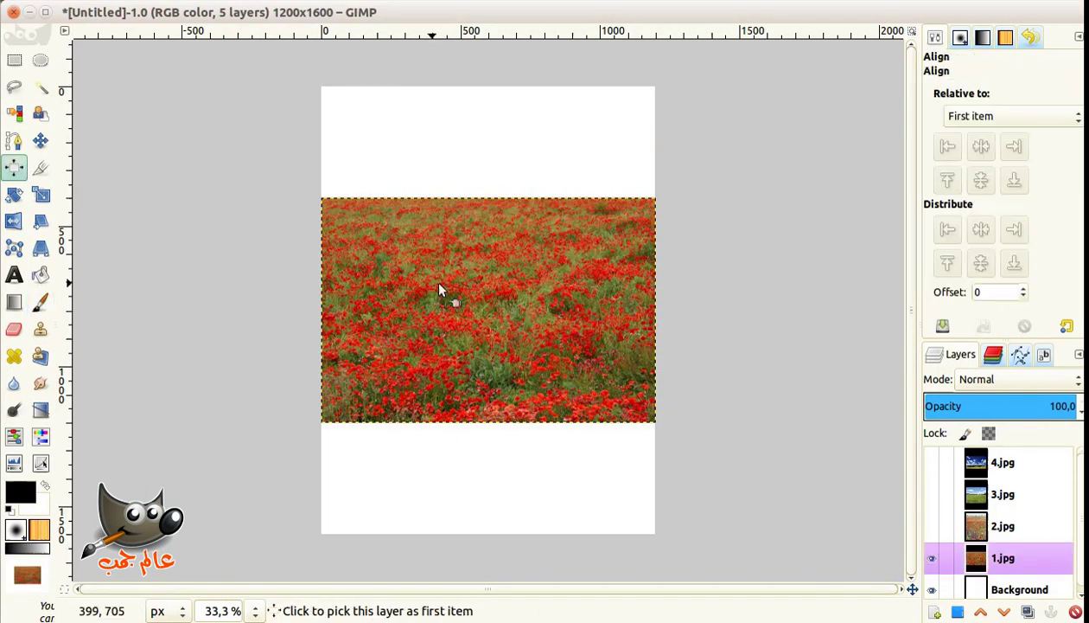
{"action": "left_click", "coordinate": [432, 278]}
{"action": "left_click", "coordinate": [1014, 180]}
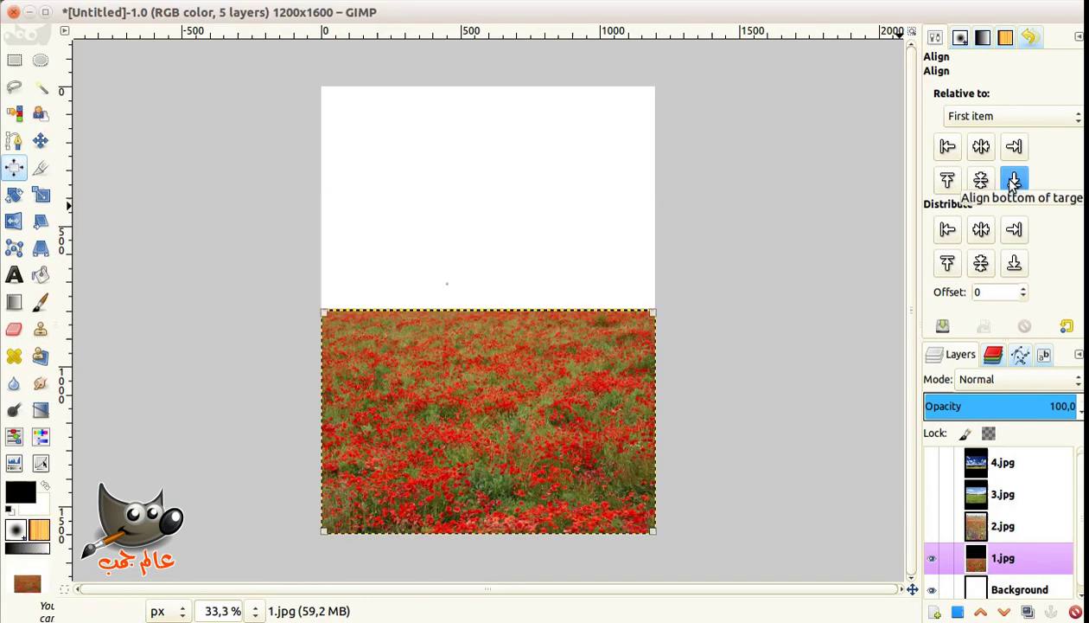
{"action": "left_click", "coordinate": [968, 523]}
{"action": "left_click", "coordinate": [931, 526]}
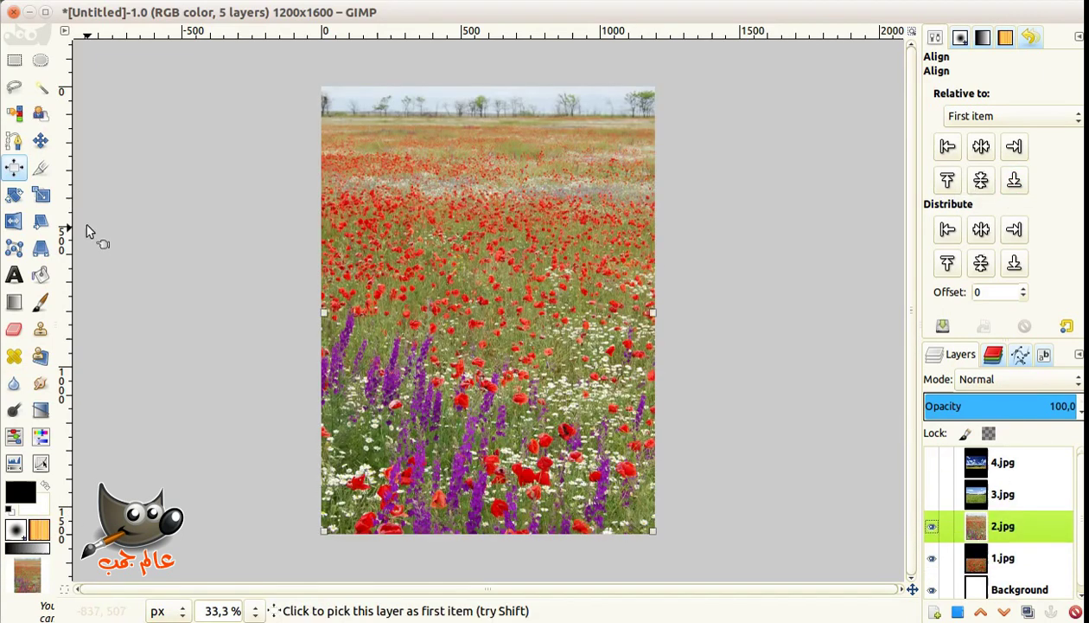
Scale the 2.jpg layer to the canvas width
{"action": "left_click", "coordinate": [262, 12]}
{"action": "left_click", "coordinate": [338, 590]}
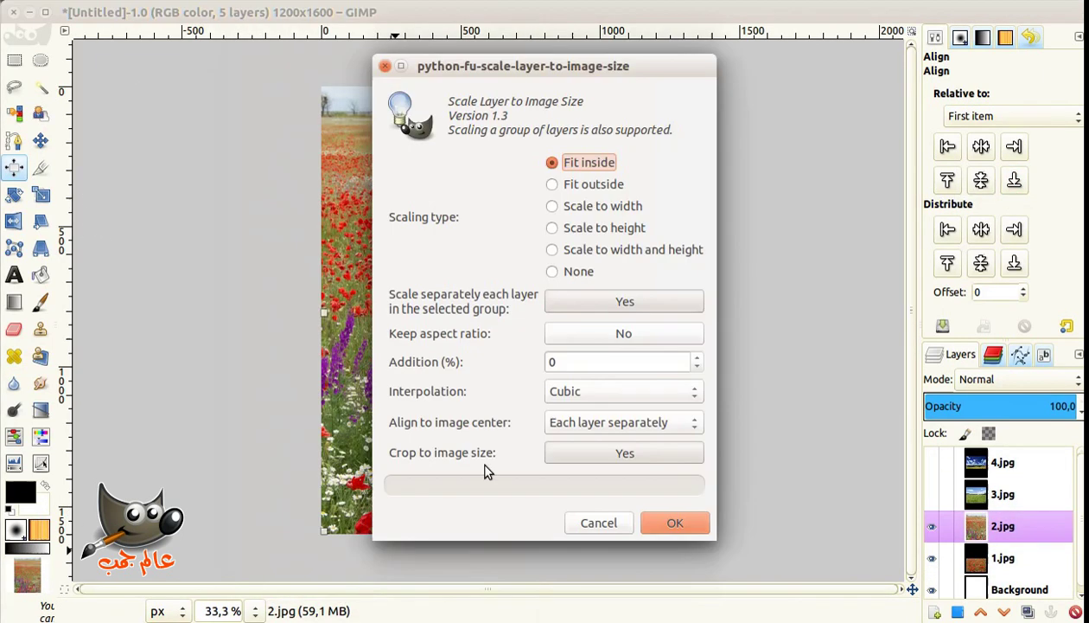
{"action": "left_click", "coordinate": [653, 521]}
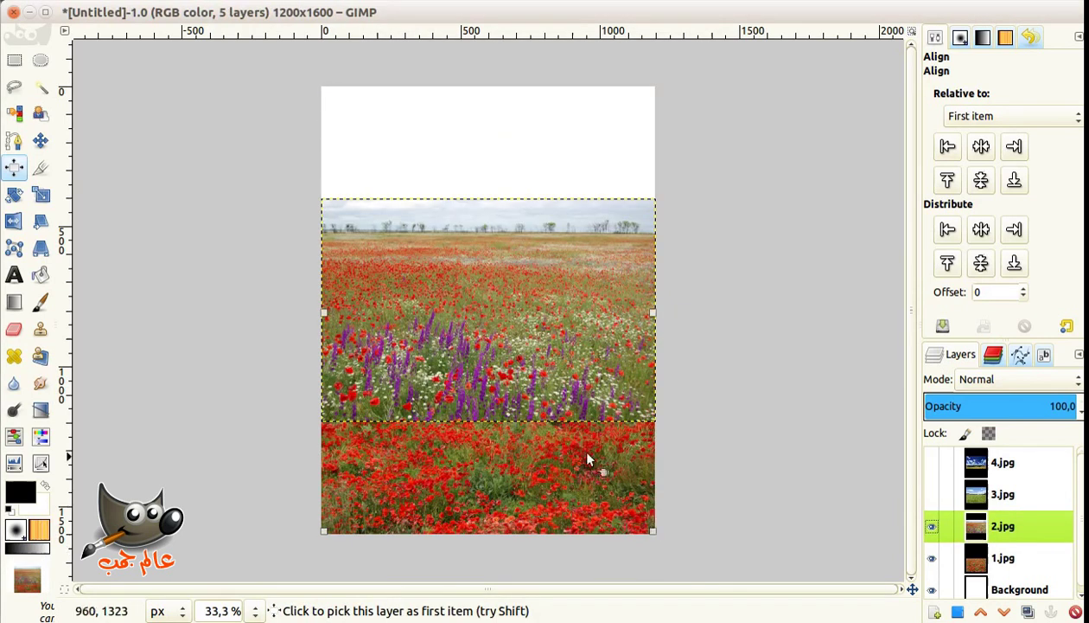
Nudge 2.jpg to sit just above the poppy strip and centre it horizontally
{"action": "left_click", "coordinate": [41, 140]}
{"action": "mouse_move", "coordinate": [567, 370]}
{"action": "left_mouse_down"}
{"action": "mouse_move", "coordinate": [561, 356]}
{"action": "mouse_move", "coordinate": [561, 367]}
{"action": "left_mouse_up"}
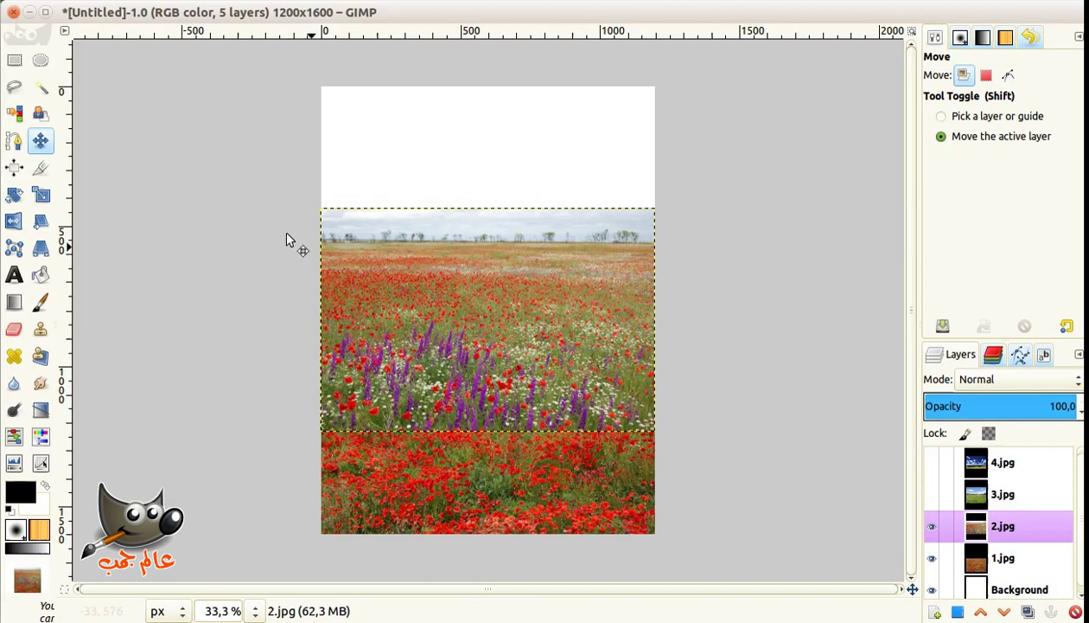
{"action": "key", "text": "q"}
{"action": "left_click", "coordinate": [459, 388]}
{"action": "left_click", "coordinate": [980, 146]}
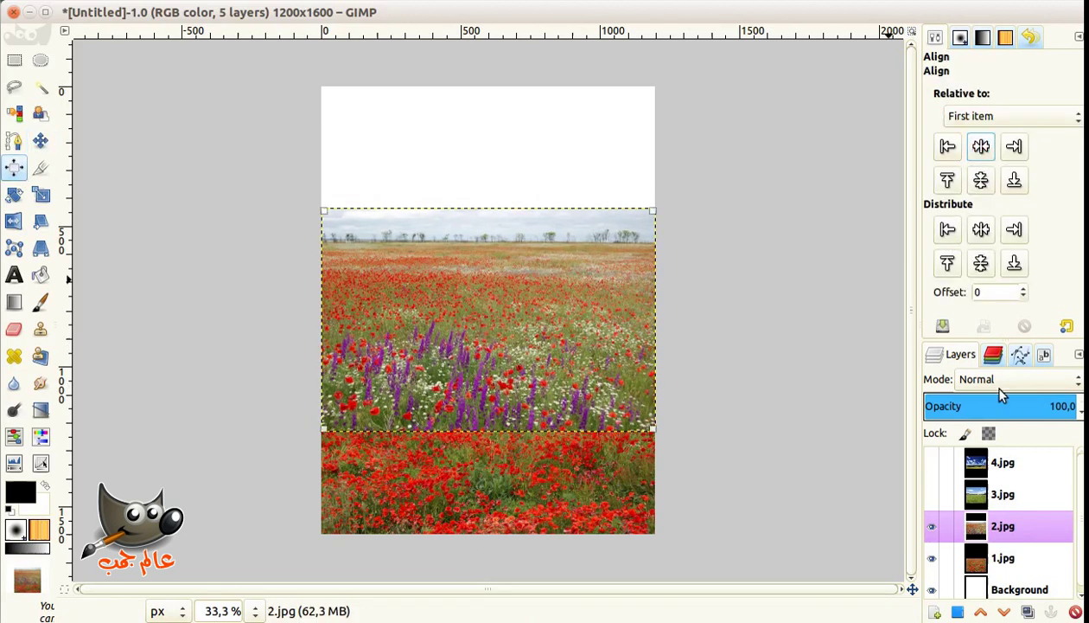
Add a layer mask to 2.jpg and resize the layer to the full image size
{"action": "right_click", "coordinate": [990, 542]}
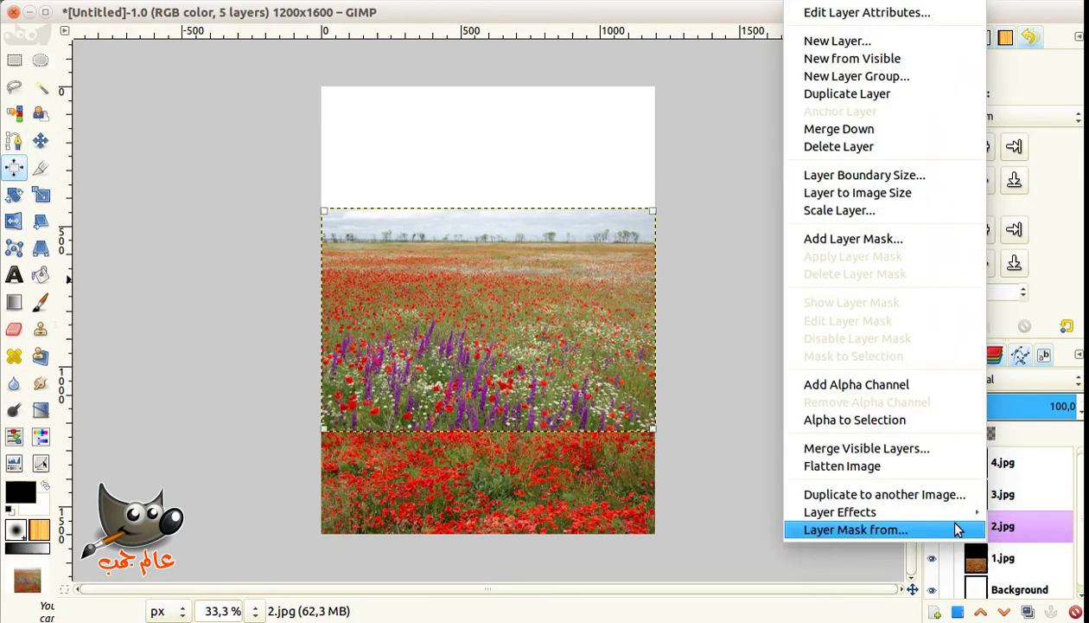
{"action": "left_click", "coordinate": [865, 236]}
{"action": "left_click", "coordinate": [600, 453]}
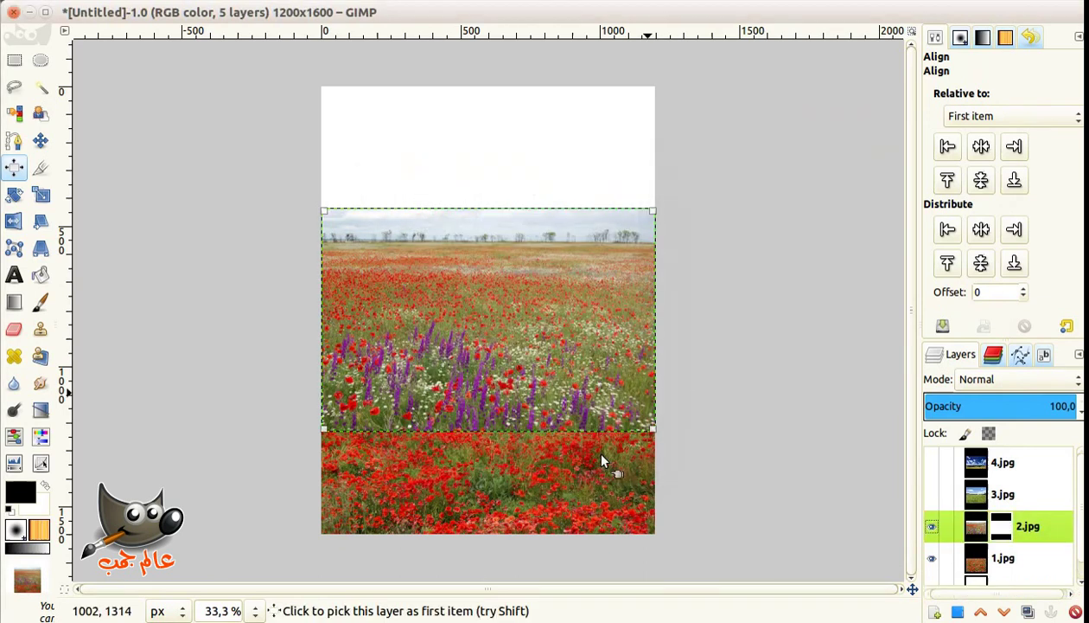
{"action": "right_click", "coordinate": [1007, 533]}
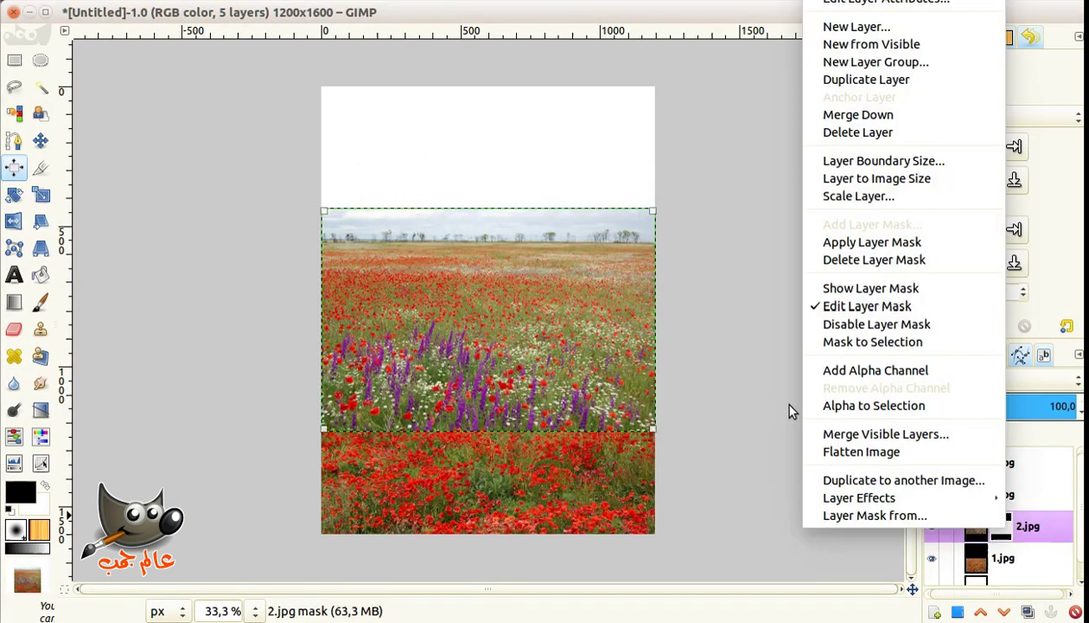
{"action": "left_click", "coordinate": [863, 178]}
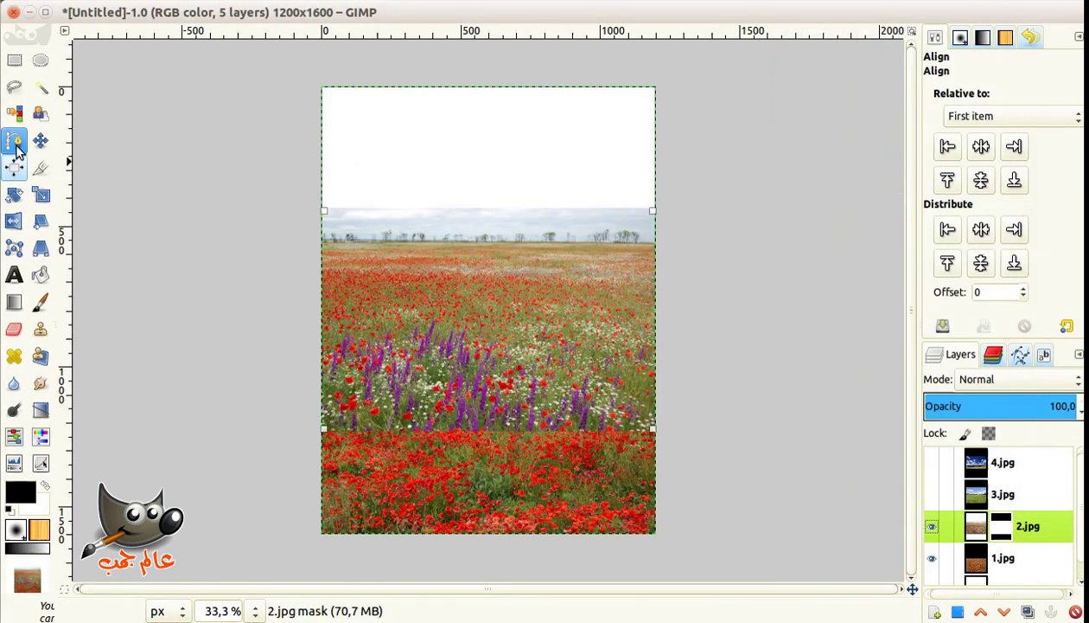
{"action": "left_click", "coordinate": [39, 301]}
Browse the brushes collection, trying the Oils 02 and Pencil 02 brushes
{"action": "left_click", "coordinate": [937, 136]}
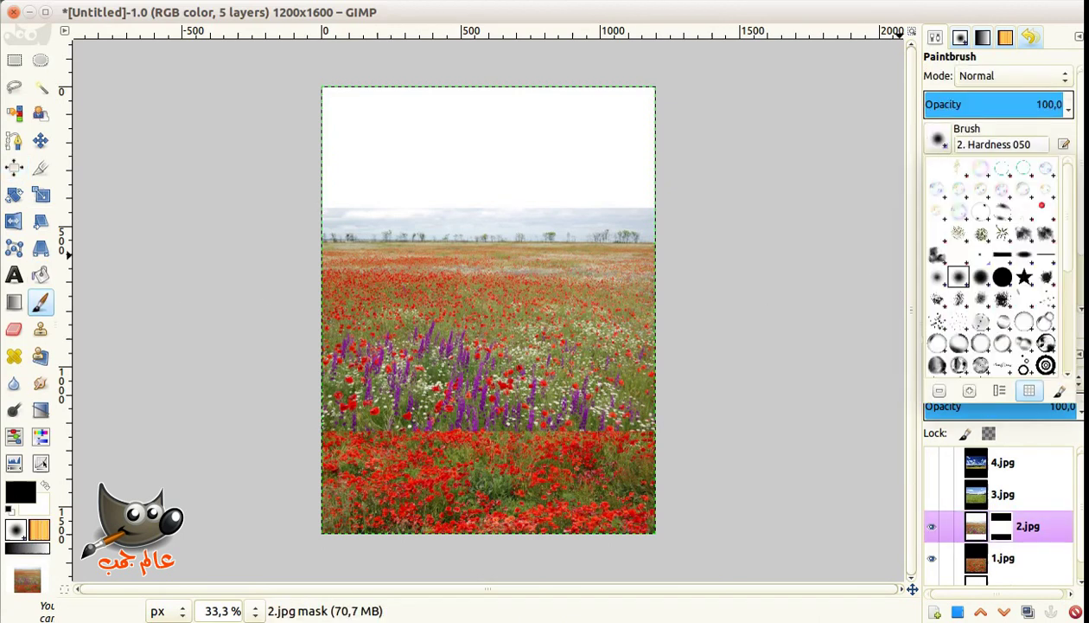
{"action": "scroll", "coordinate": [1069, 279], "scroll_direction": "down", "scroll_amount": 3}
{"action": "scroll", "coordinate": [1068, 278], "scroll_direction": "down", "scroll_amount": 2}
{"action": "left_click", "coordinate": [1036, 277]}
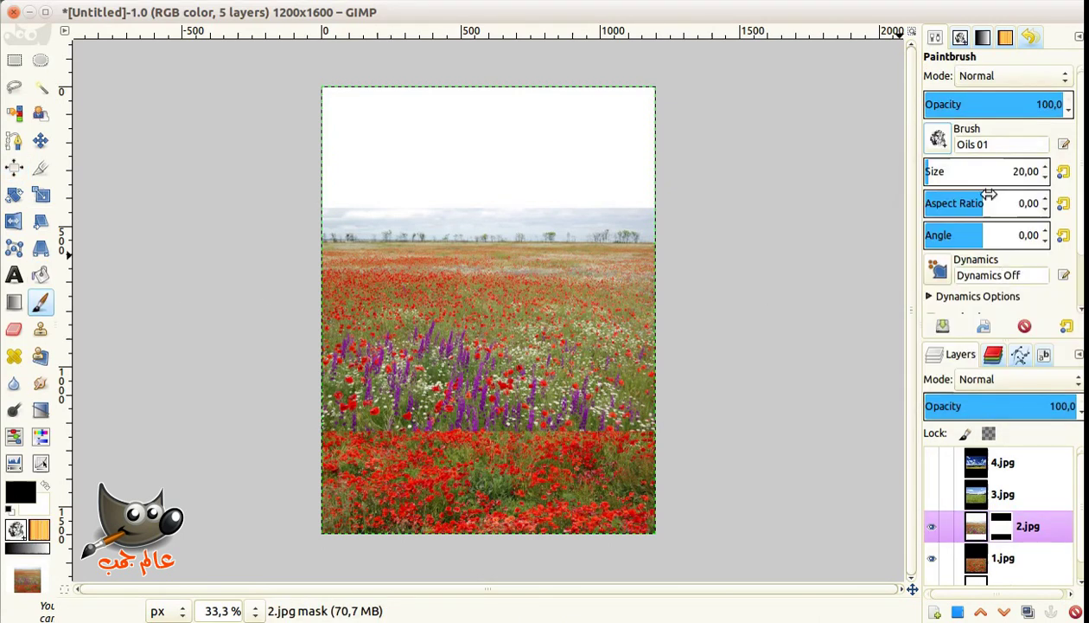
{"action": "left_click", "coordinate": [959, 38]}
{"action": "left_click", "coordinate": [969, 247]}
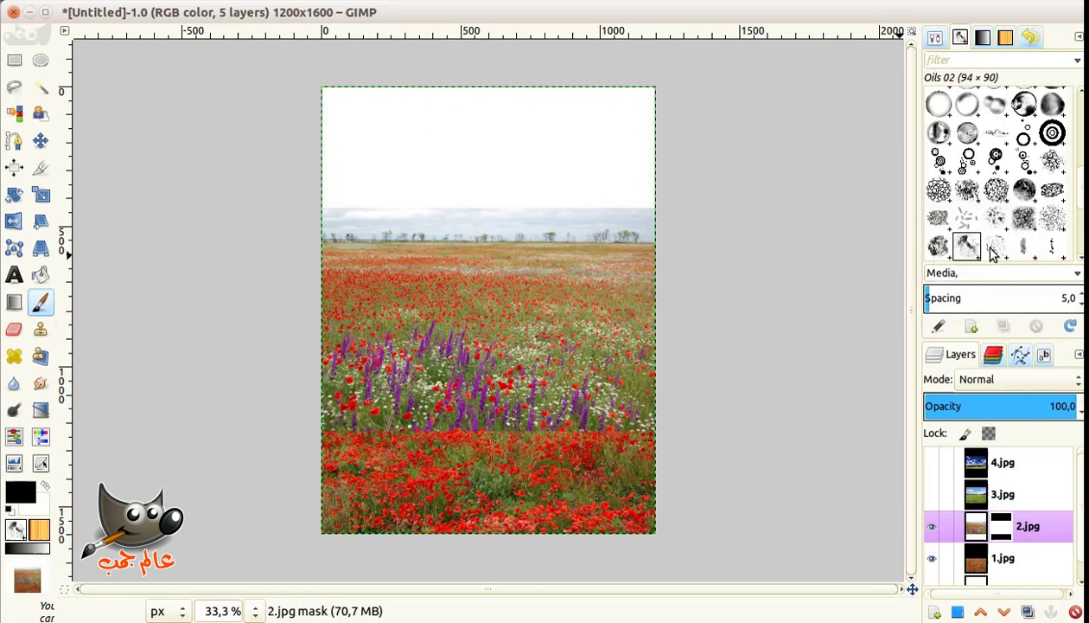
{"action": "left_click", "coordinate": [996, 247]}
{"action": "left_click", "coordinate": [1053, 248]}
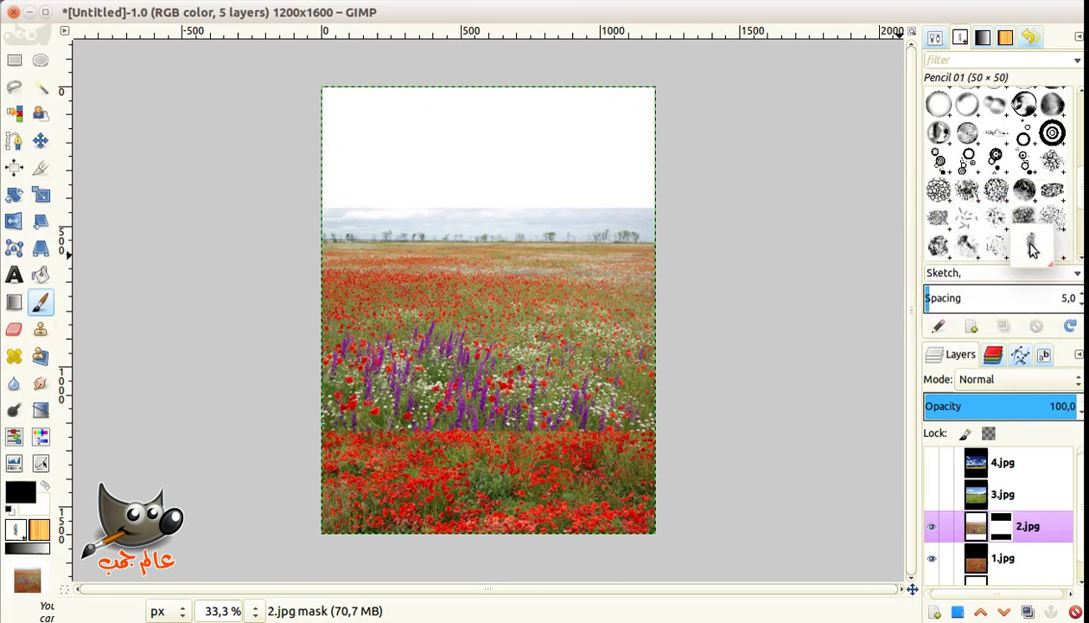
Select the Sponge 02 splatter brush and enlarge it to size 41
{"action": "scroll", "coordinate": [1076, 224], "scroll_direction": "down", "scroll_amount": 3}
{"action": "scroll", "coordinate": [1081, 229], "scroll_direction": "down", "scroll_amount": 2}
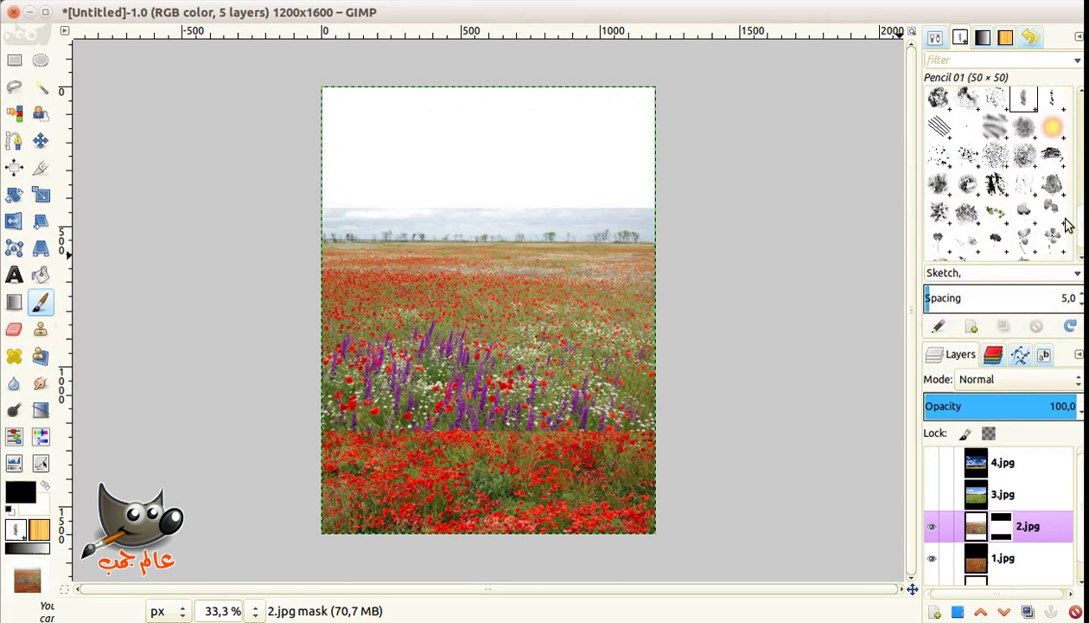
{"action": "left_click", "coordinate": [938, 208]}
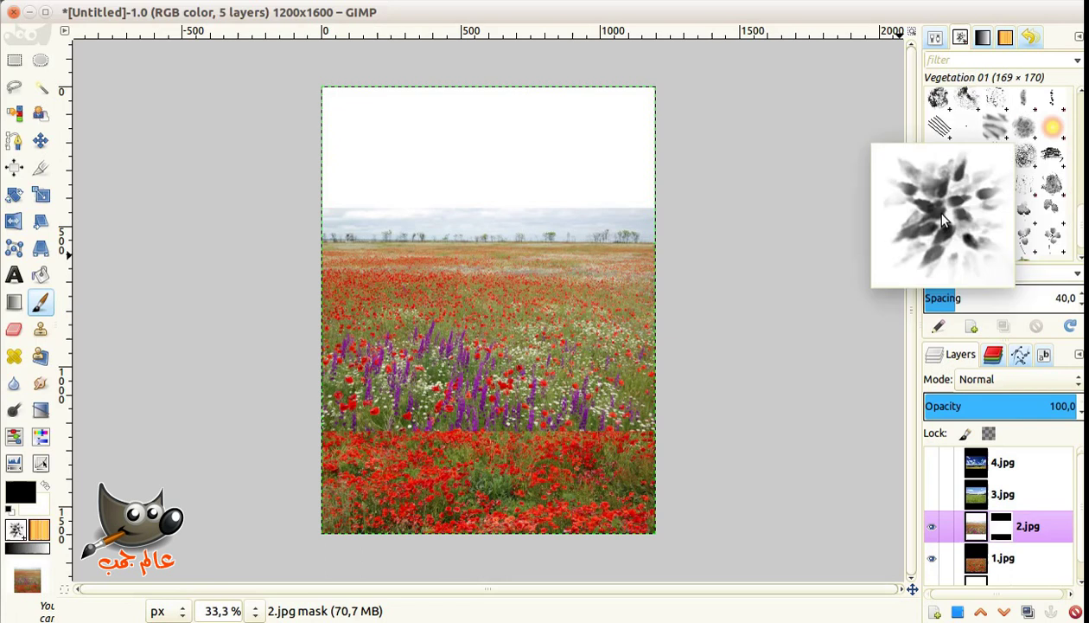
{"action": "left_click", "coordinate": [1024, 208]}
{"action": "scroll", "coordinate": [1072, 216], "scroll_direction": "up", "scroll_amount": 2}
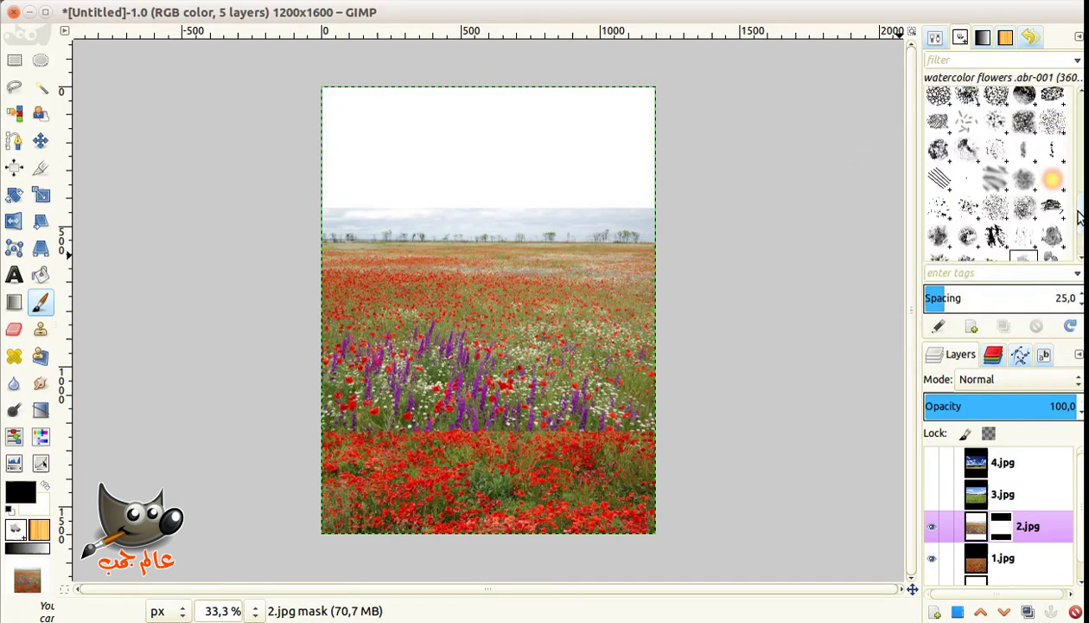
{"action": "scroll", "coordinate": [1077, 212], "scroll_direction": "up", "scroll_amount": 1}
{"action": "left_click", "coordinate": [1024, 223]}
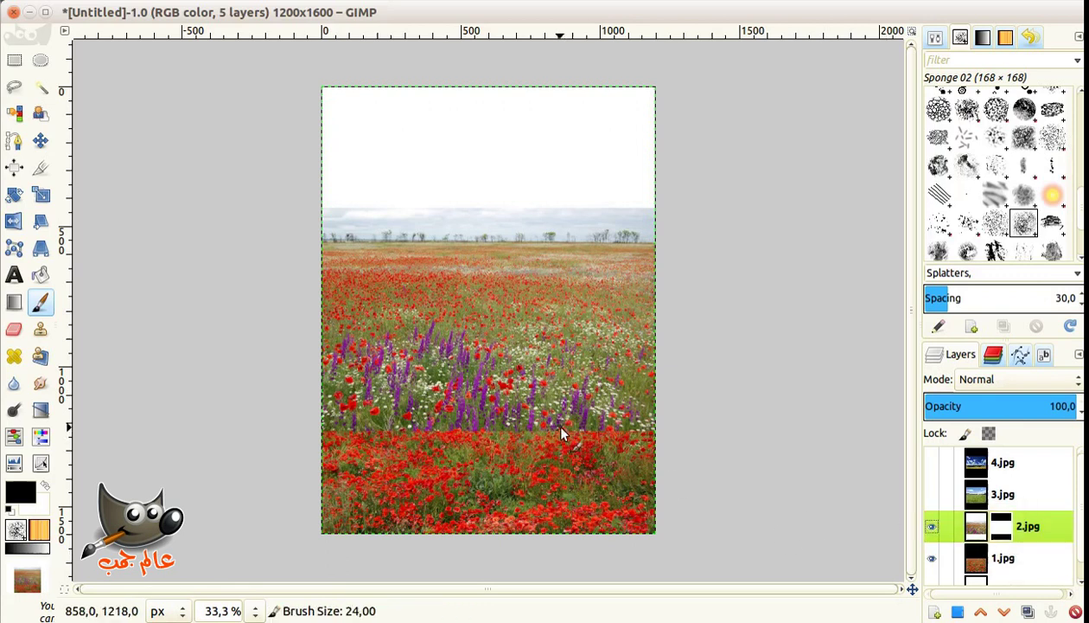
{"action": "key", "text": "bracketright"}
{"action": "key", "text": "bracketright"}
{"action": "key", "text": "bracketright"}
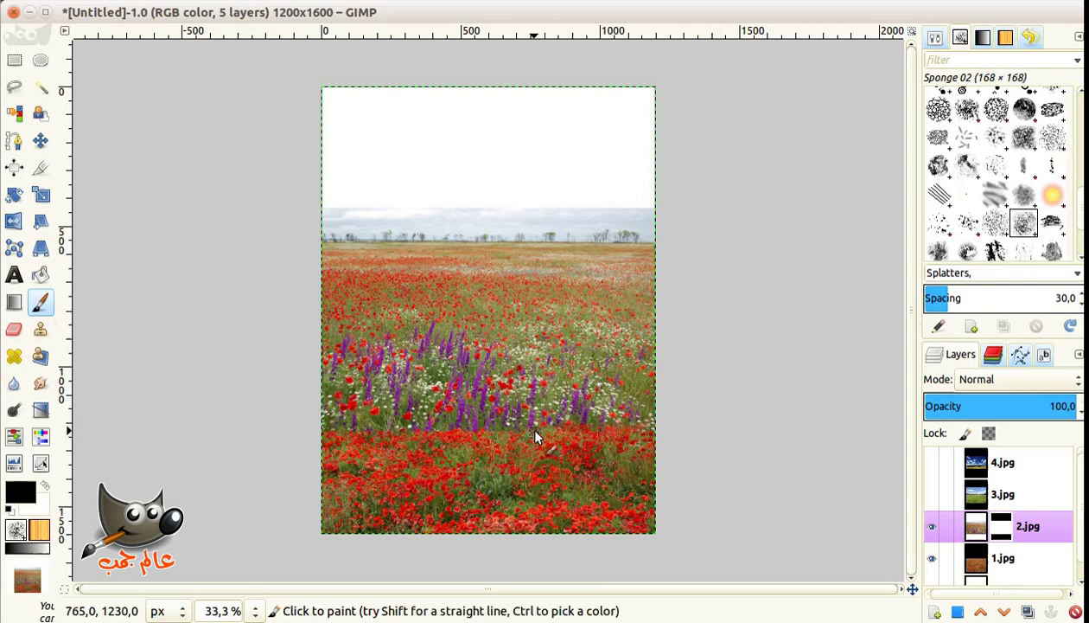
At 100% zoom, paint sponge strokes on the 2.jpg mask along the lavender–poppy seam
{"action": "left_click", "coordinate": [255, 610]}
{"action": "left_click", "coordinate": [243, 499]}
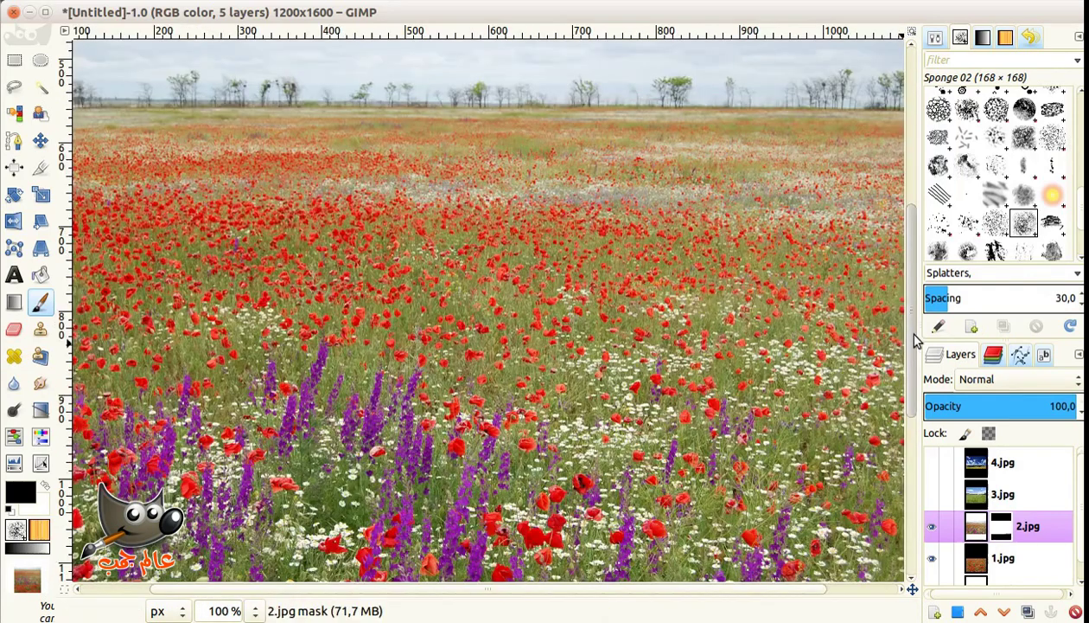
{"action": "left_click_drag", "start_coordinate": [913, 339], "coordinate": [913, 484]}
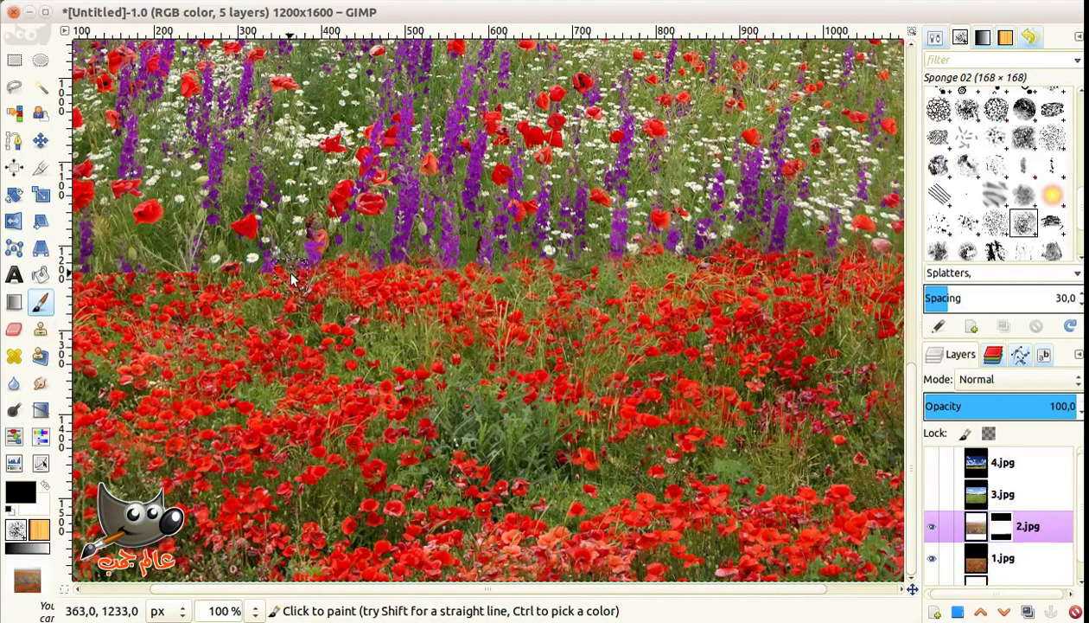
{"action": "left_click_drag", "start_coordinate": [815, 591], "coordinate": [979, 605]}
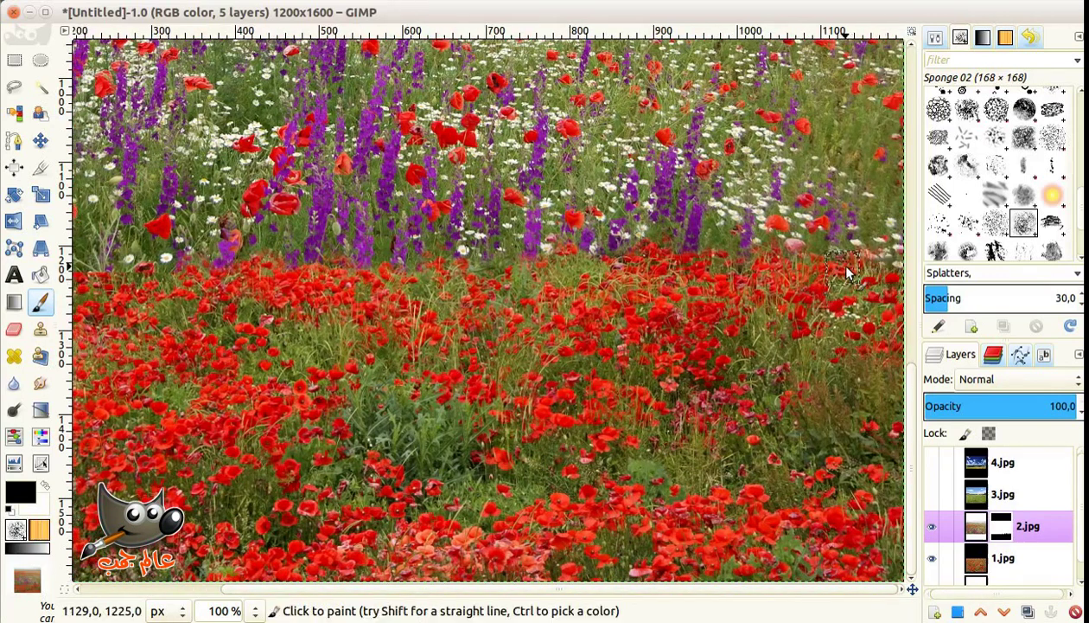
{"action": "left_click_drag", "start_coordinate": [648, 591], "coordinate": [354, 470]}
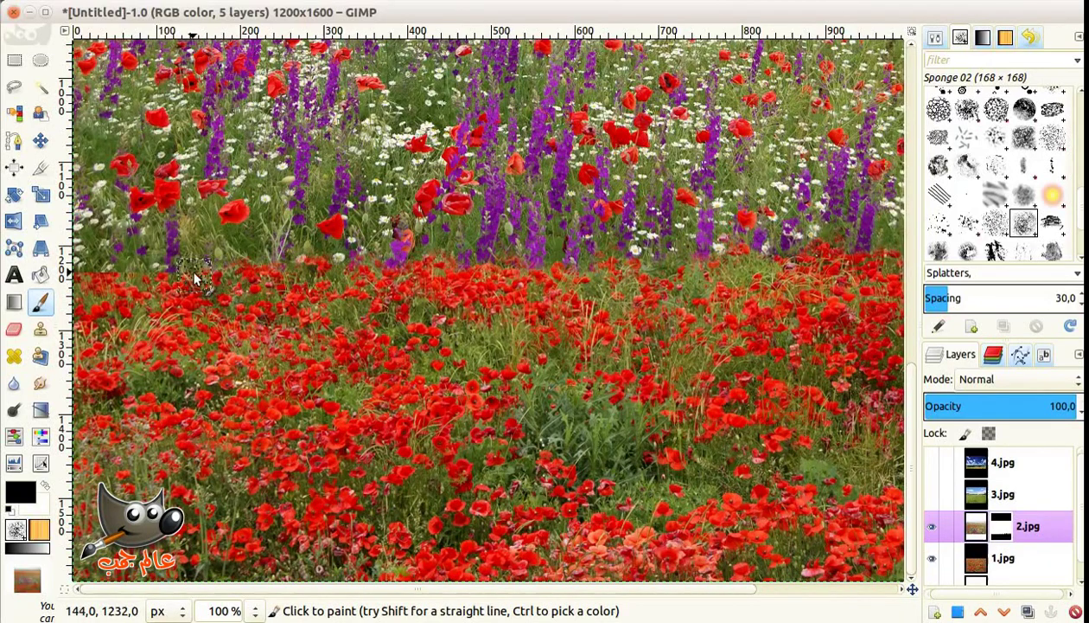
{"action": "mouse_move", "coordinate": [912, 589]}
{"action": "left_mouse_down"}
{"action": "mouse_move", "coordinate": [894, 560]}
{"action": "mouse_move", "coordinate": [895, 574]}
{"action": "left_mouse_up"}
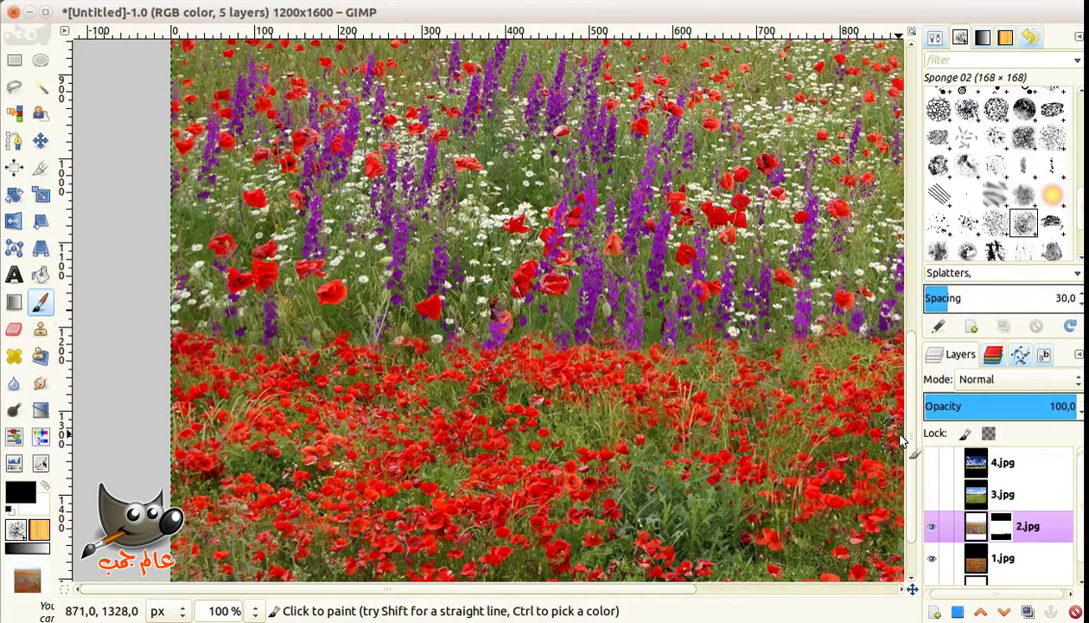
{"action": "scroll", "coordinate": [903, 484], "scroll_direction": "down", "scroll_amount": 5}
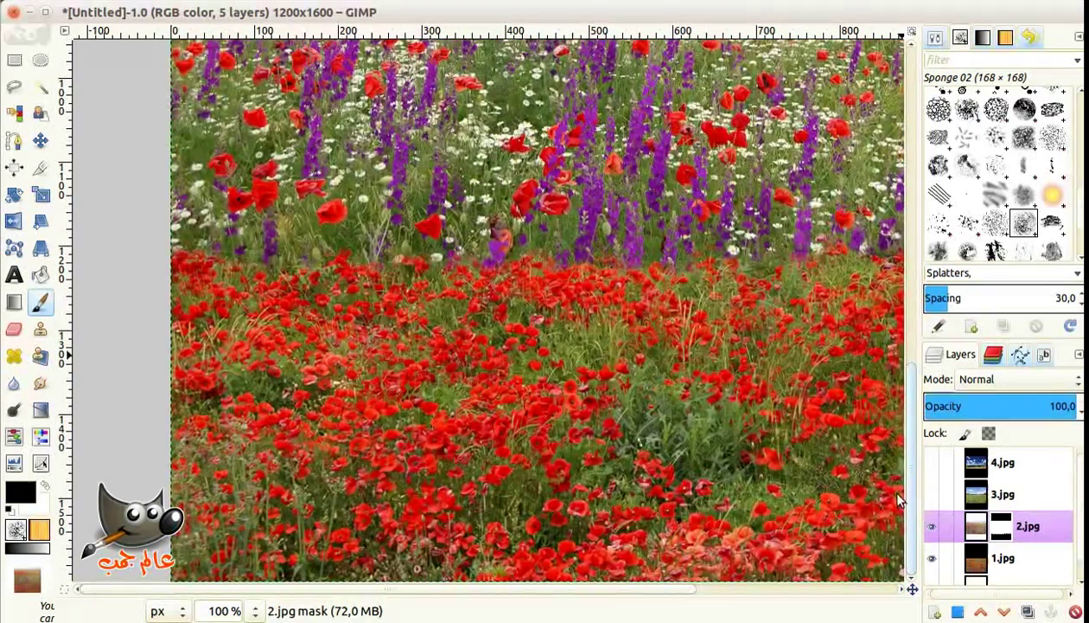
{"action": "scroll", "coordinate": [900, 499], "scroll_direction": "up", "scroll_amount": 3}
{"action": "scroll", "coordinate": [916, 488], "scroll_direction": "down", "scroll_amount": 3}
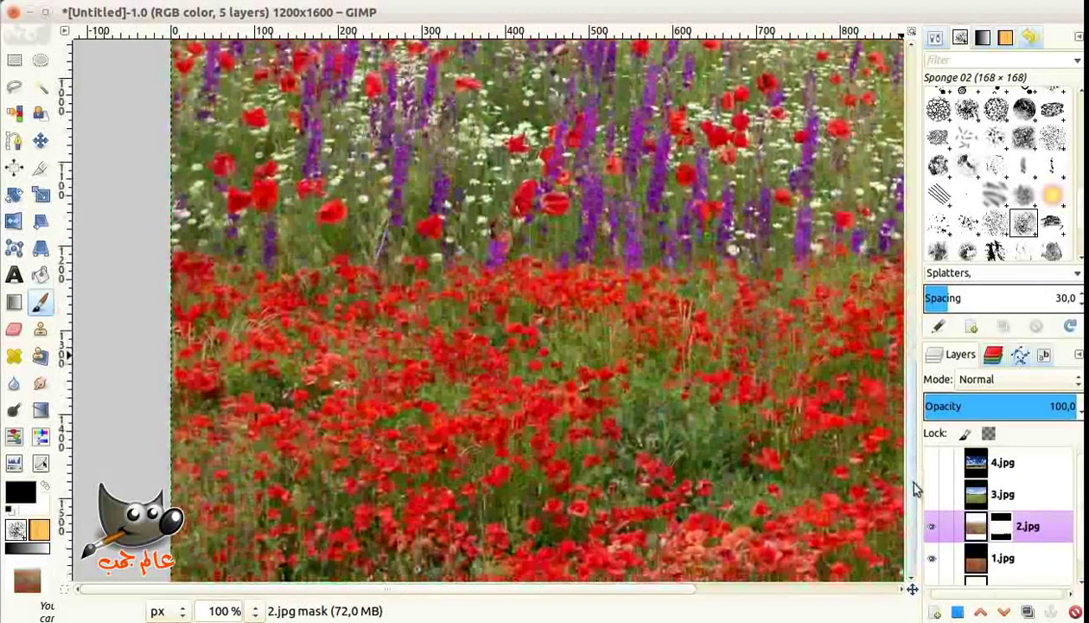
{"action": "left_click", "coordinate": [978, 530]}
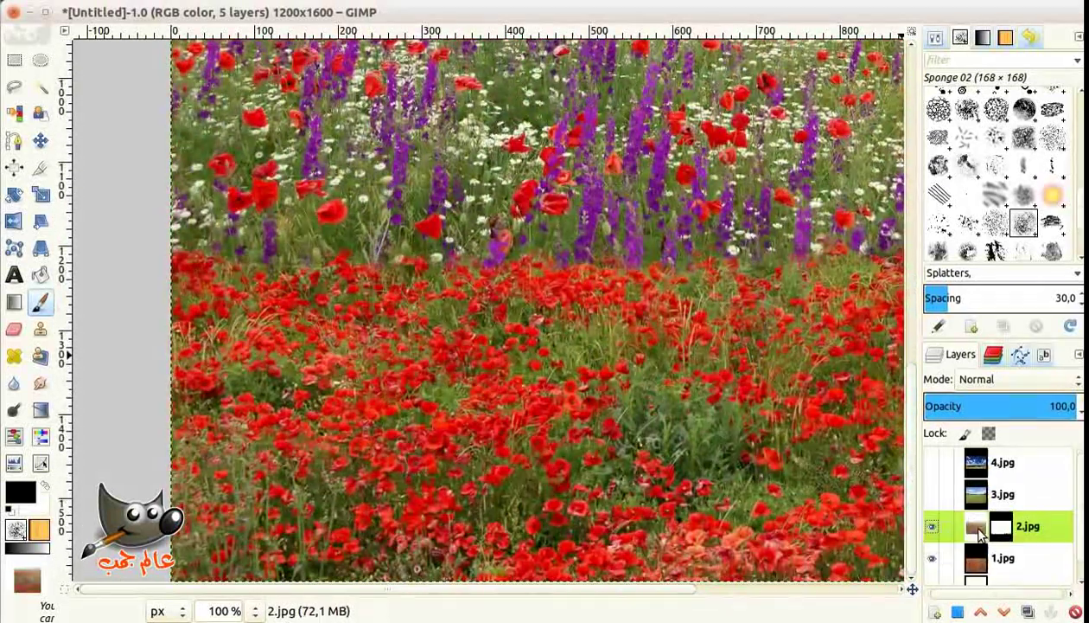
Undo a trial move of 2.jpg and nudge the 1.jpg layer down two steps
{"action": "left_click", "coordinate": [40, 141]}
{"action": "left_click_drag", "start_coordinate": [415, 230], "coordinate": [415, 247]}
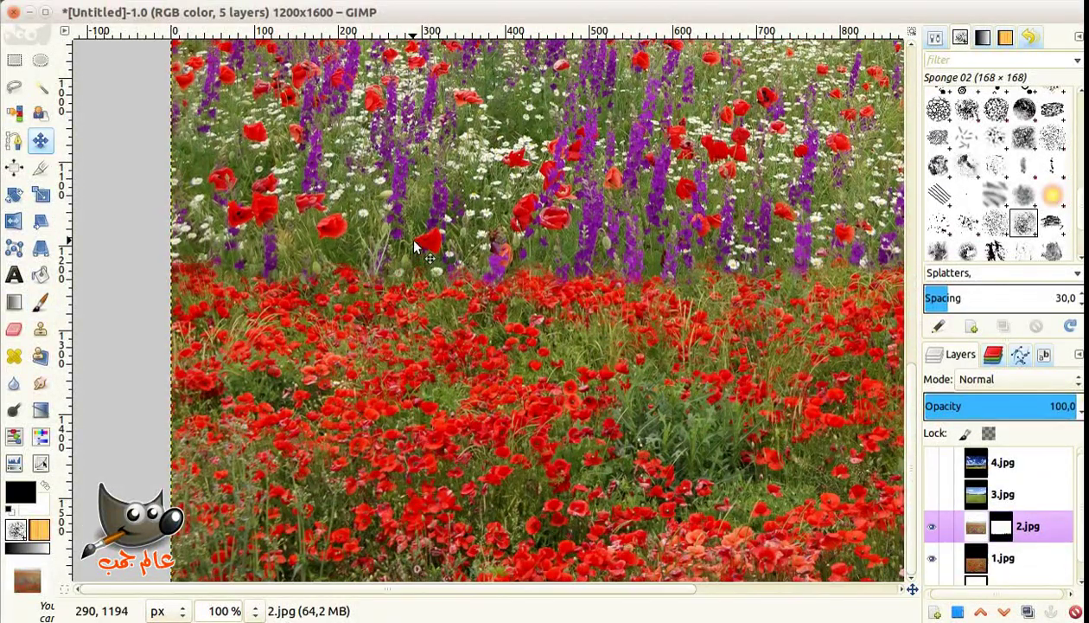
{"action": "left_click", "coordinate": [107, 12]}
{"action": "left_click", "coordinate": [121, 33]}
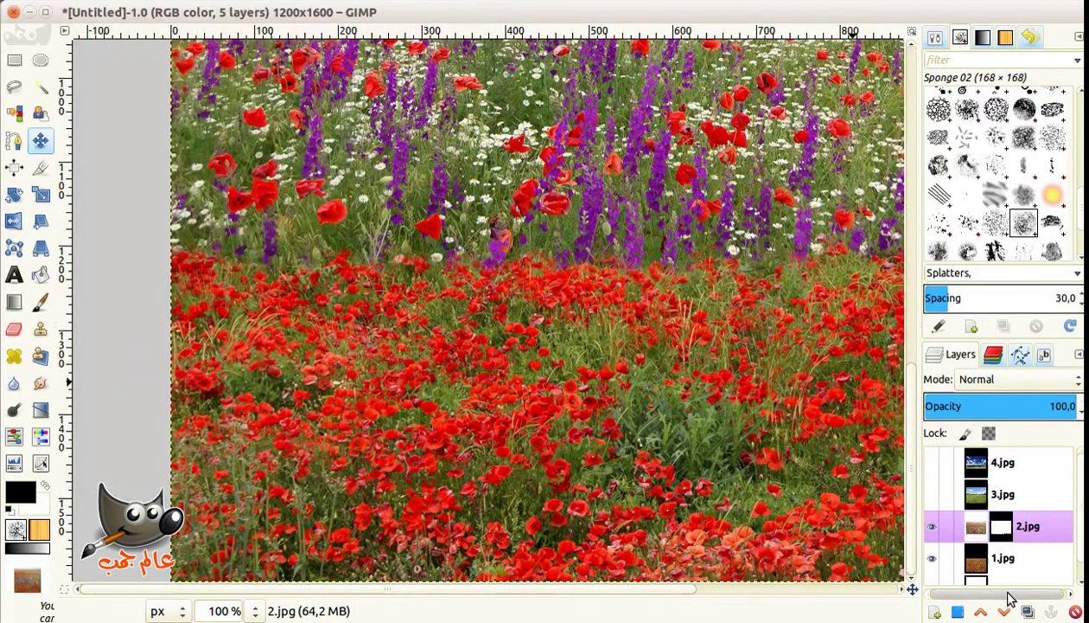
{"action": "left_click", "coordinate": [1003, 558]}
{"action": "left_click", "coordinate": [683, 447]}
{"action": "key", "text": "shift+Down"}
{"action": "key", "text": "shift+Down"}
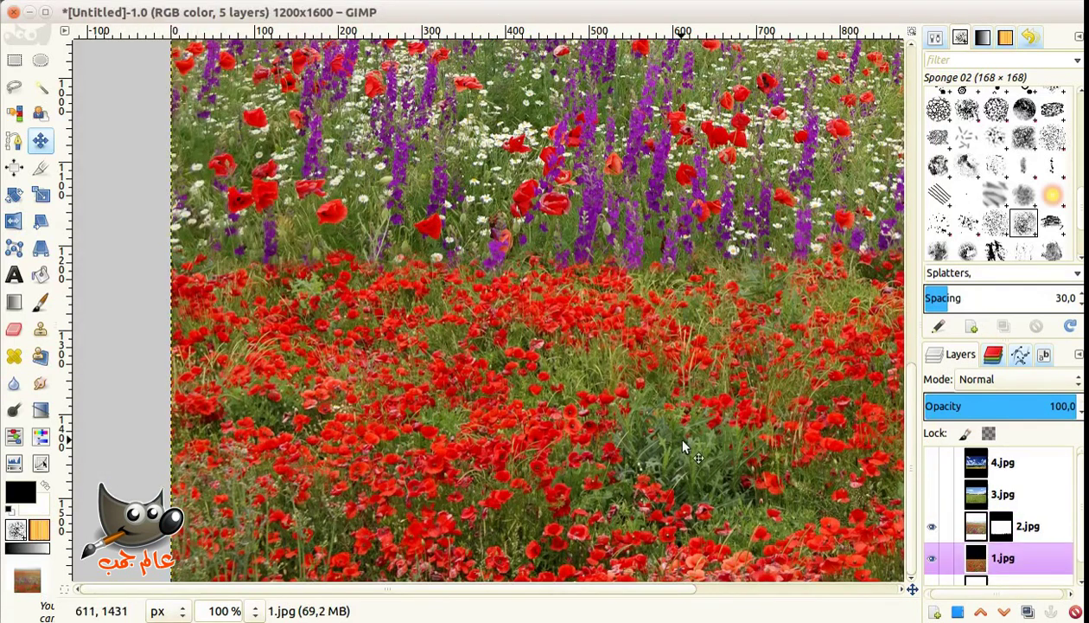
{"action": "key", "text": "shift+Down"}
{"action": "key", "text": "shift+Down"}
{"action": "key", "text": "shift+Down"}
{"action": "key", "text": "shift+Down"}
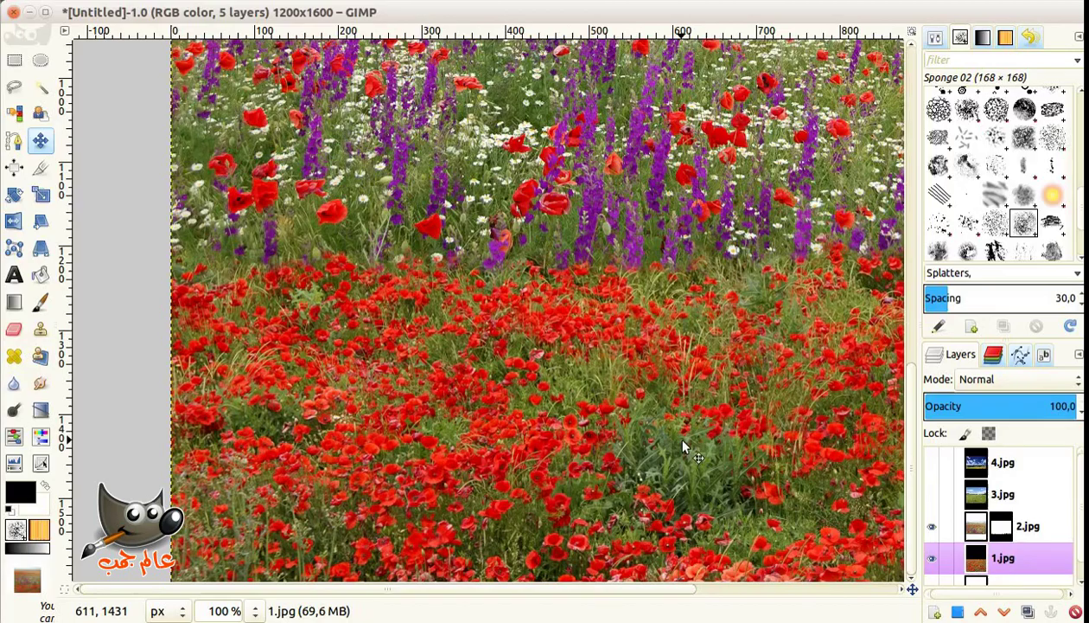
Drag the 2.jpg layer slightly lower and step through the layer stack
{"action": "left_click", "coordinate": [1001, 525]}
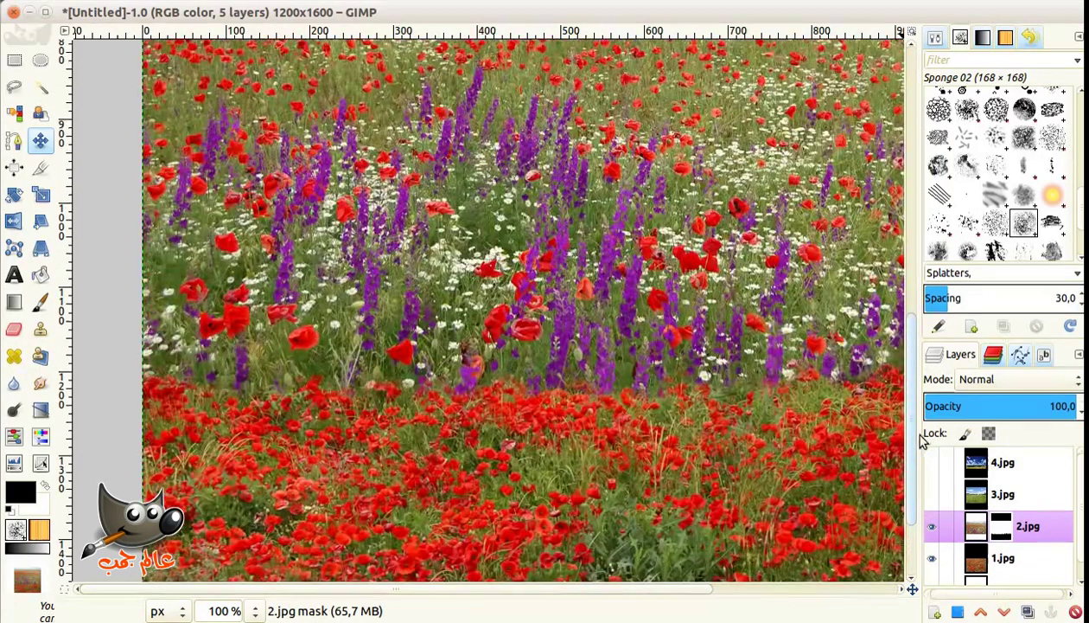
{"action": "key", "text": "shift+Up"}
{"action": "key", "text": "shift+Up"}
{"action": "key", "text": "shift+Up"}
{"action": "left_click", "coordinate": [975, 525]}
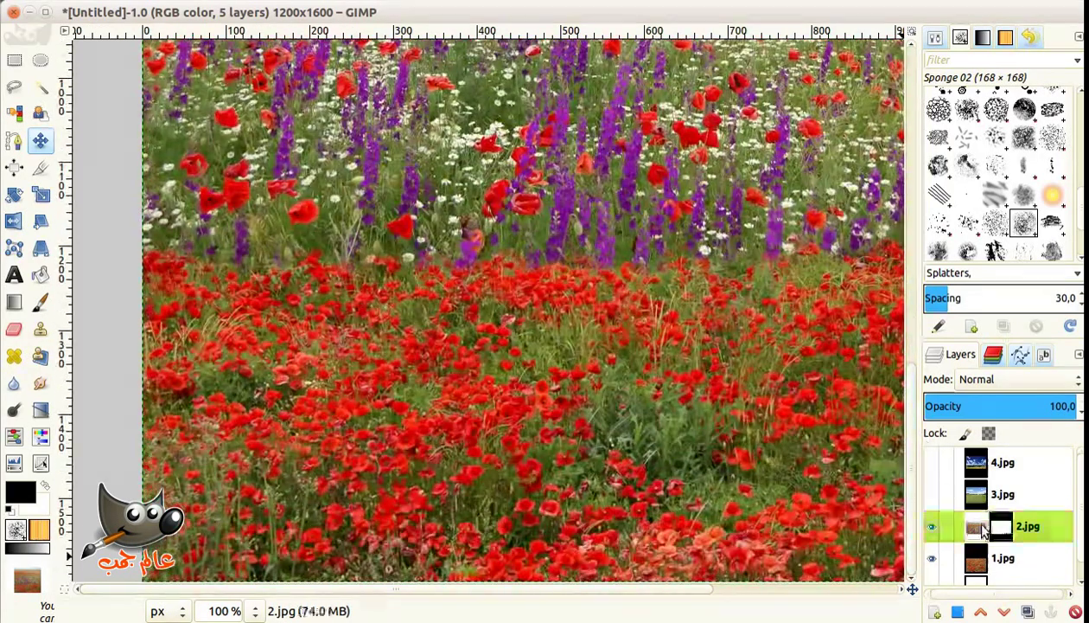
{"action": "left_click_drag", "start_coordinate": [722, 272], "coordinate": [722, 285]}
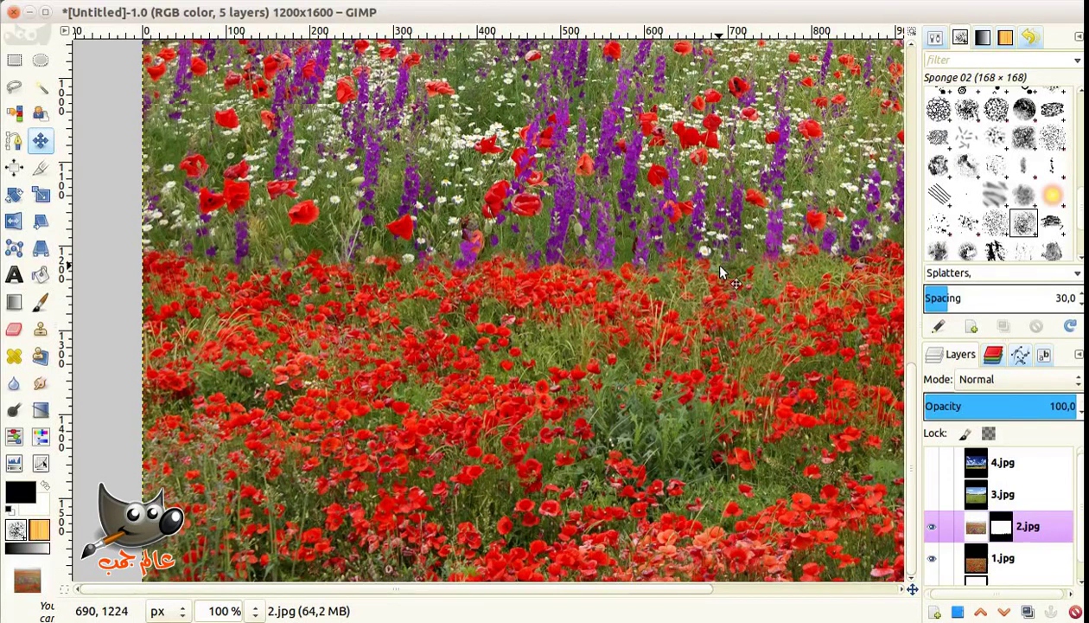
{"action": "left_click", "coordinate": [1001, 527]}
{"action": "key", "text": "Down"}
{"action": "key", "text": "Down"}
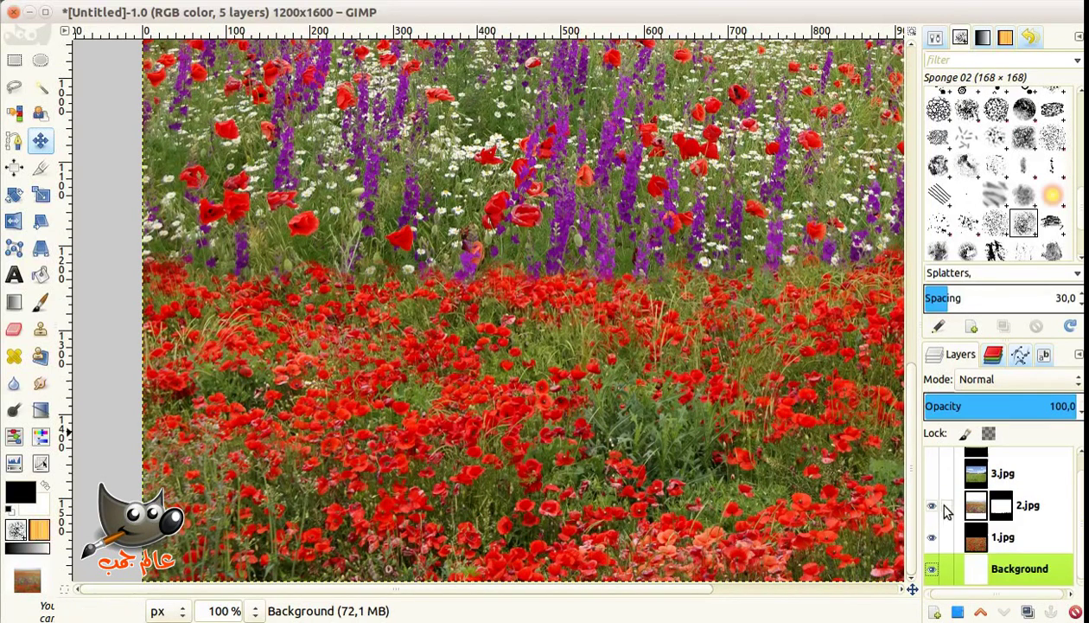
{"action": "key", "text": "Up"}
{"action": "key", "text": "Up"}
{"action": "left_click", "coordinate": [725, 438]}
{"action": "key", "text": "Down"}
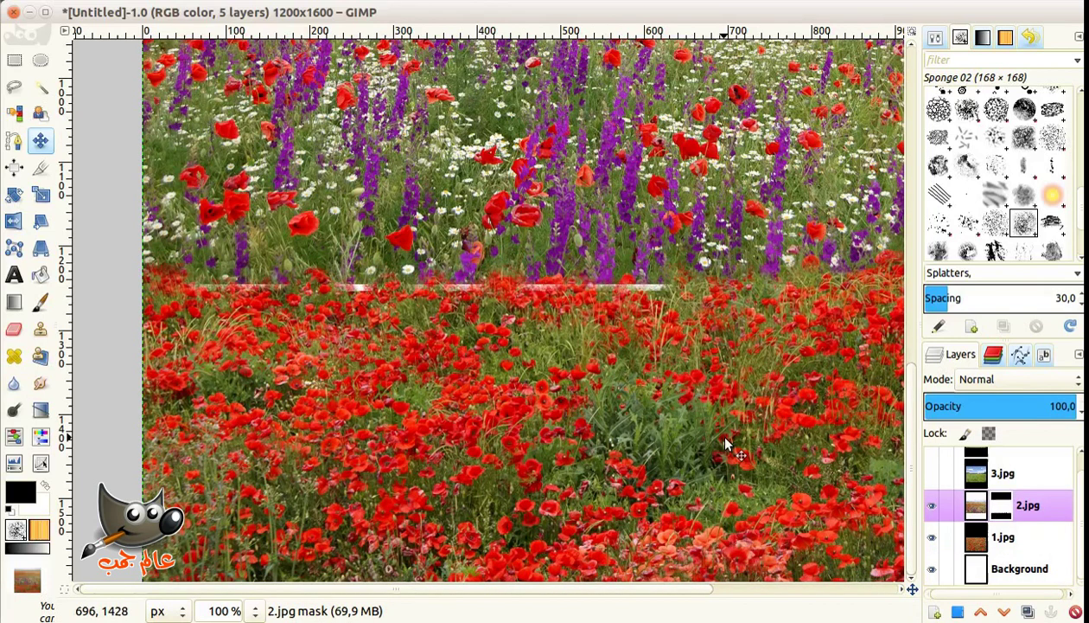
{"action": "key", "text": "Down"}
{"action": "key", "text": "Down"}
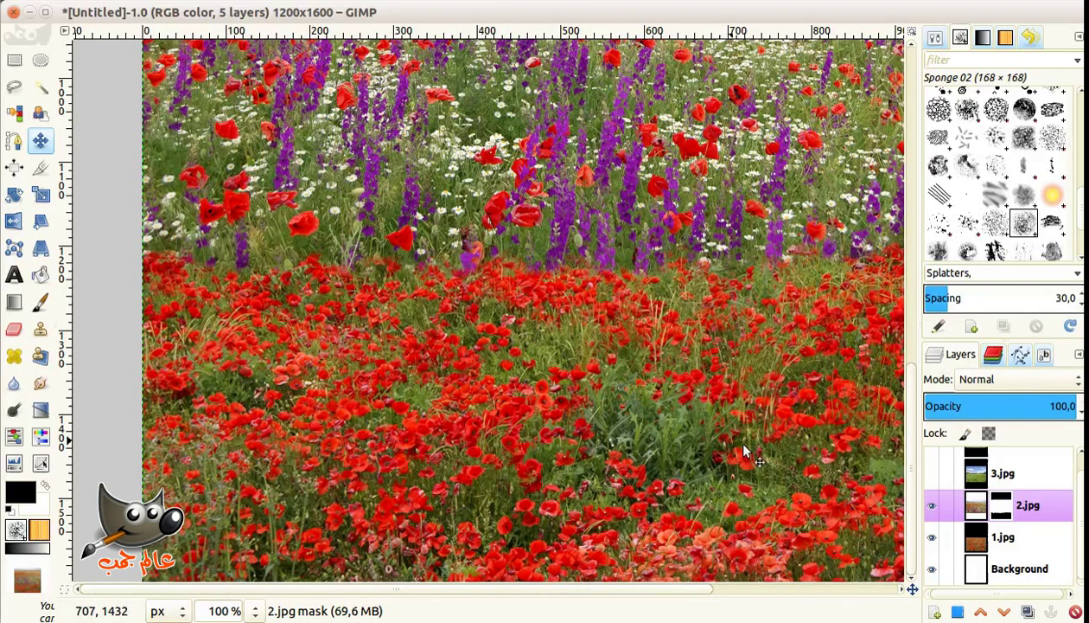
At 50% zoom, nudge 2.jpg down three steps and target its mask for painting
{"action": "left_click", "coordinate": [988, 540]}
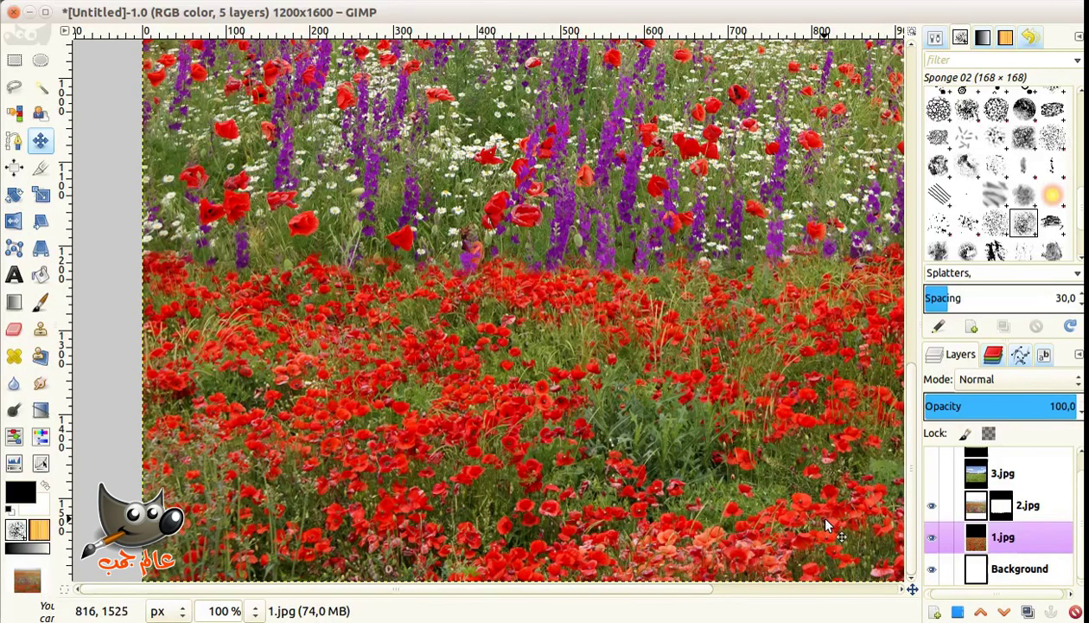
{"action": "scroll", "coordinate": [519, 346], "scroll_direction": "up", "scroll_amount": 3}
{"action": "scroll", "coordinate": [519, 345], "scroll_direction": "down", "scroll_amount": 1}
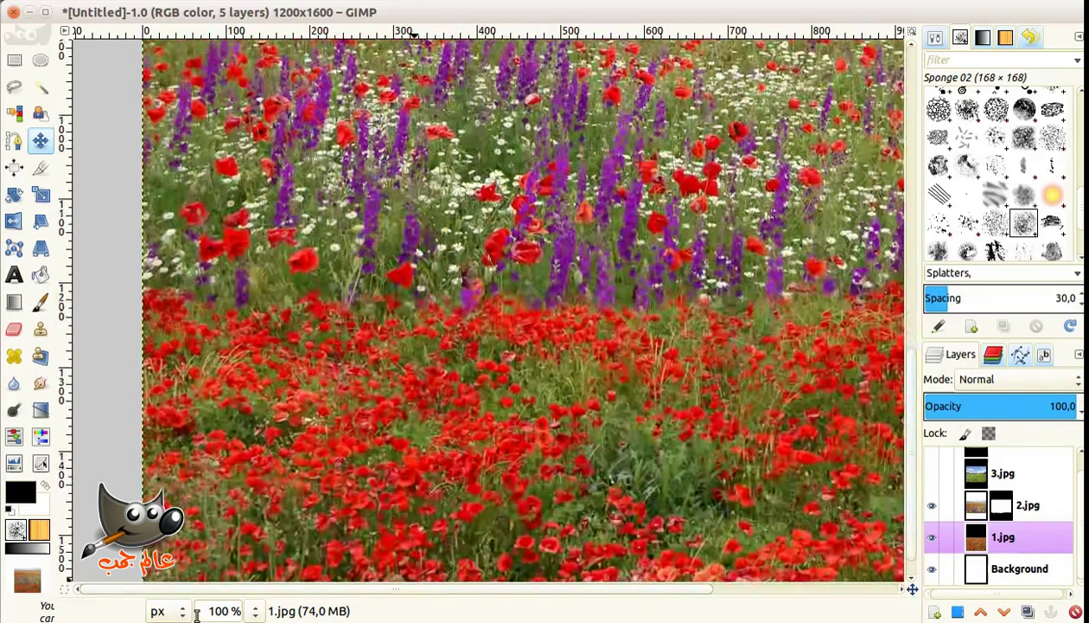
{"action": "left_click", "coordinate": [227, 611]}
{"action": "left_click", "coordinate": [240, 522]}
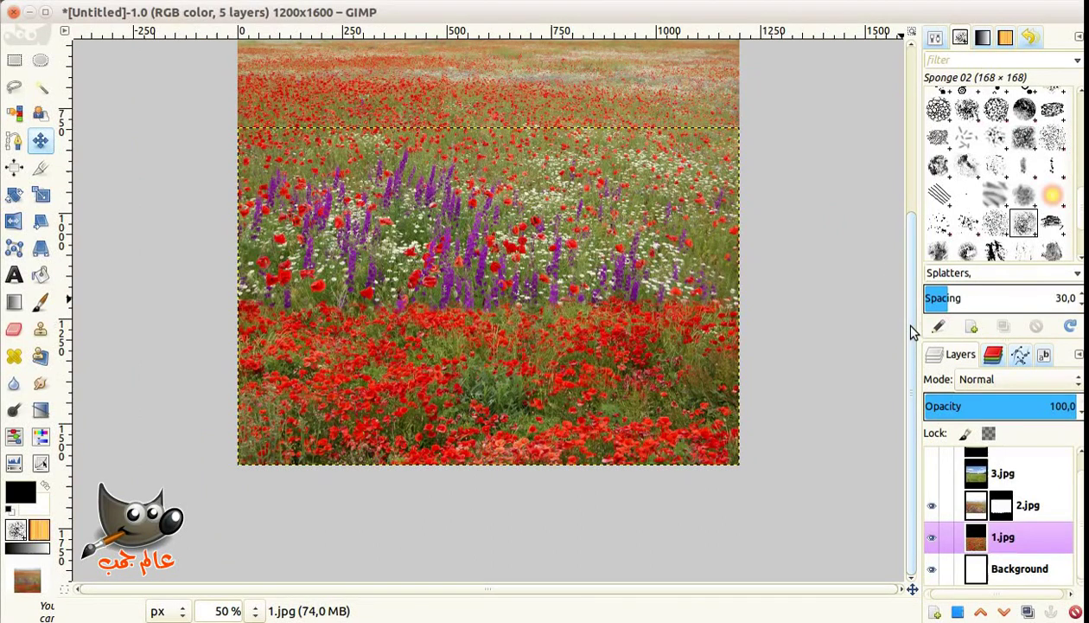
{"action": "left_click", "coordinate": [1028, 505]}
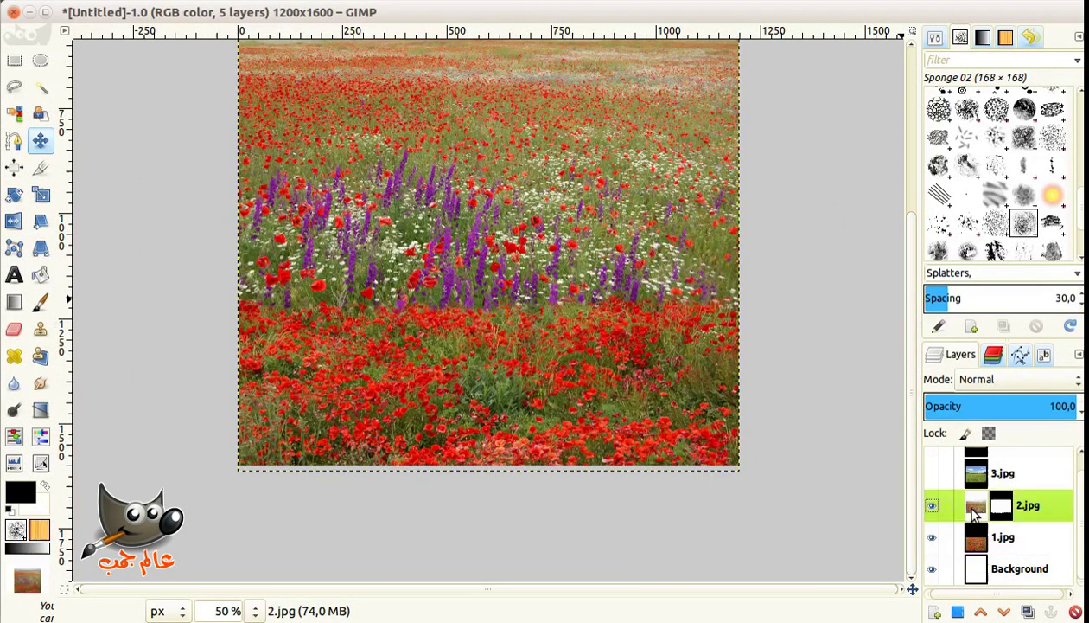
{"action": "left_click", "coordinate": [538, 294]}
{"action": "key", "text": "Down"}
{"action": "key", "text": "Down"}
{"action": "key", "text": "Down"}
{"action": "key", "text": "Down"}
{"action": "key", "text": "Down"}
{"action": "key", "text": "Down"}
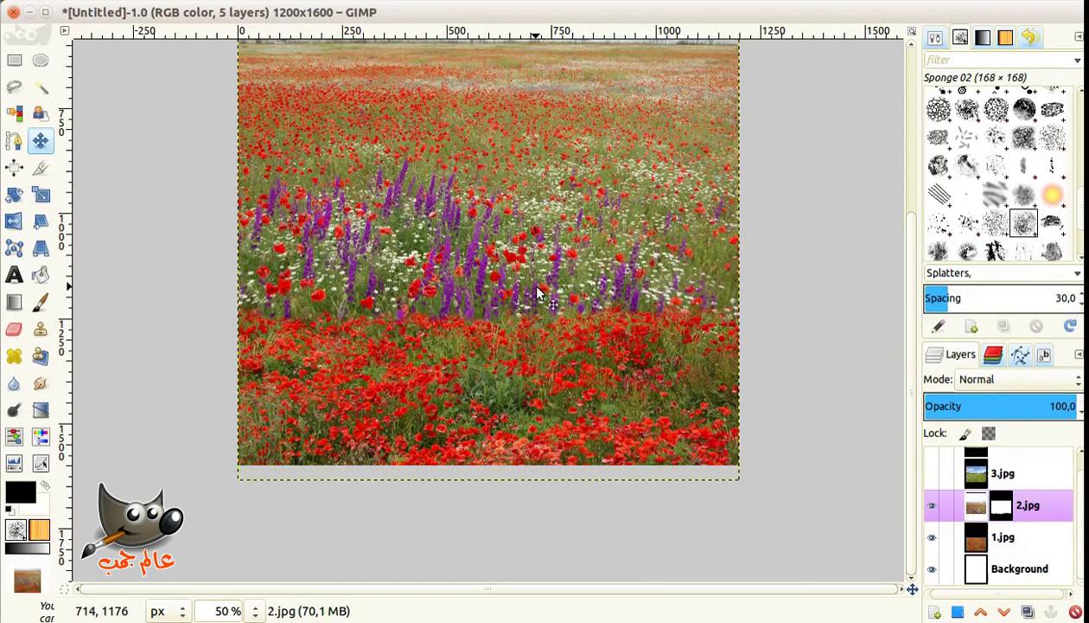
{"action": "key", "text": "Down"}
{"action": "key", "text": "Down"}
{"action": "key", "text": "Down"}
{"action": "key", "text": "Down"}
{"action": "key", "text": "Down"}
{"action": "key", "text": "Down"}
{"action": "key", "text": "Down"}
{"action": "key", "text": "Down"}
{"action": "key", "text": "Down"}
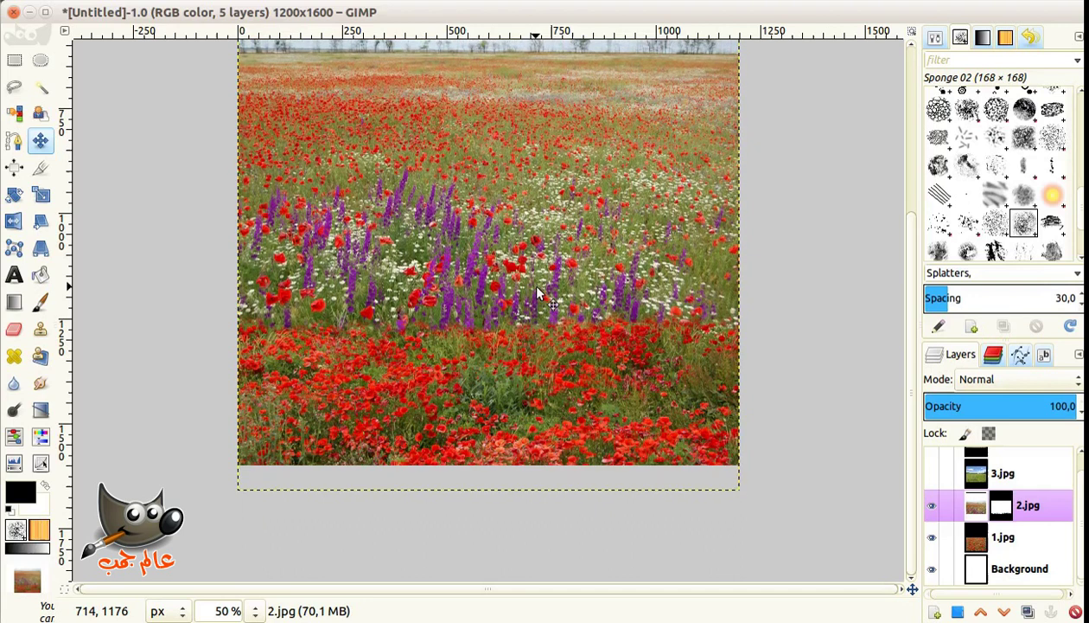
{"action": "key", "text": "Down"}
{"action": "key", "text": "Down"}
{"action": "key", "text": "Down"}
{"action": "left_click", "coordinate": [41, 302]}
{"action": "left_click", "coordinate": [1001, 505]}
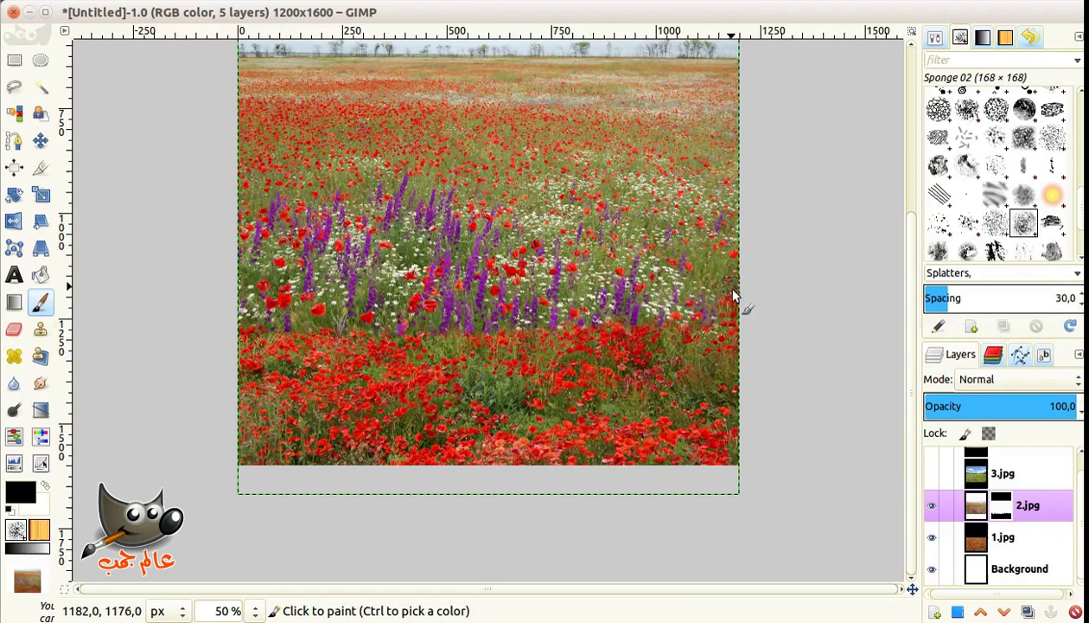
At 100% zoom, paint poppies up into the purple flowers left of centre on the 2.jpg mask
{"action": "left_click", "coordinate": [838, 311]}
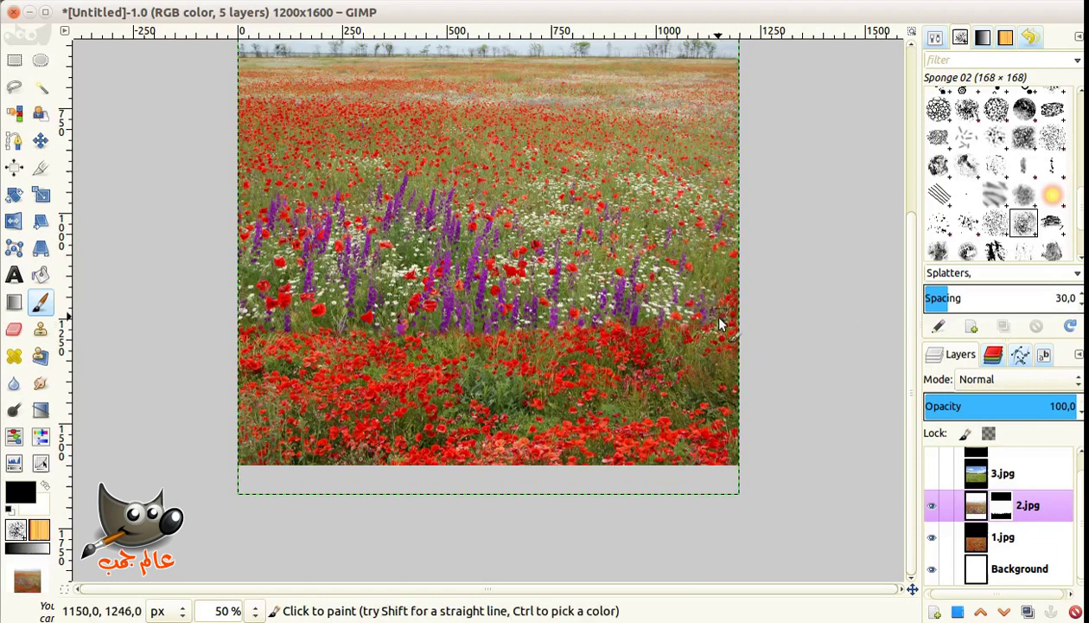
{"action": "left_click", "coordinate": [255, 610]}
{"action": "left_click", "coordinate": [248, 505]}
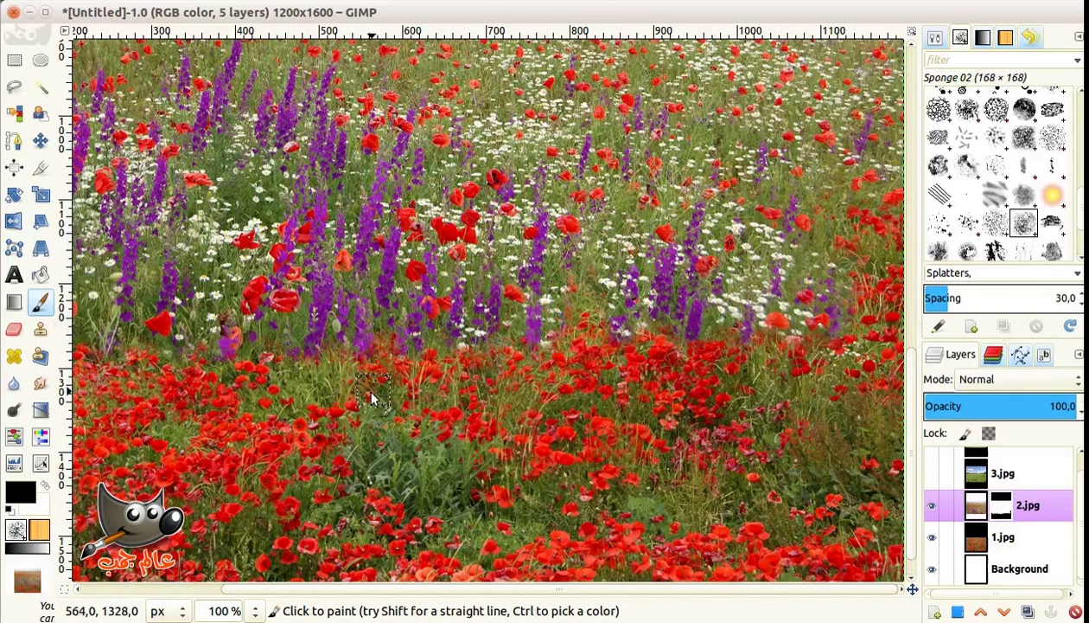
{"action": "left_click_drag", "start_coordinate": [292, 310], "coordinate": [246, 394]}
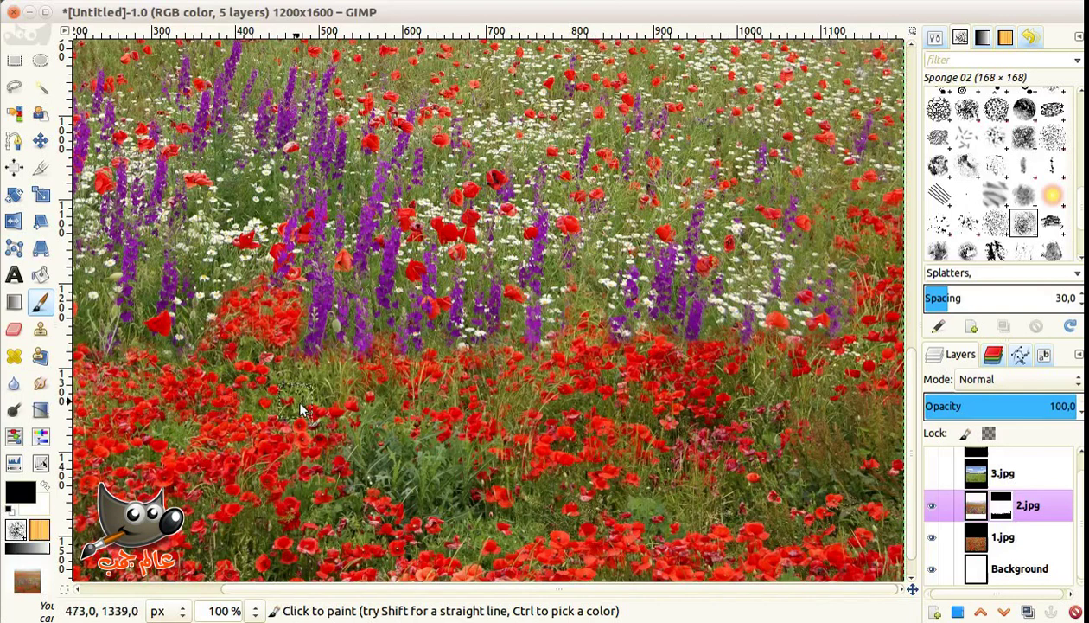
{"action": "left_click_drag", "start_coordinate": [519, 589], "coordinate": [376, 589]}
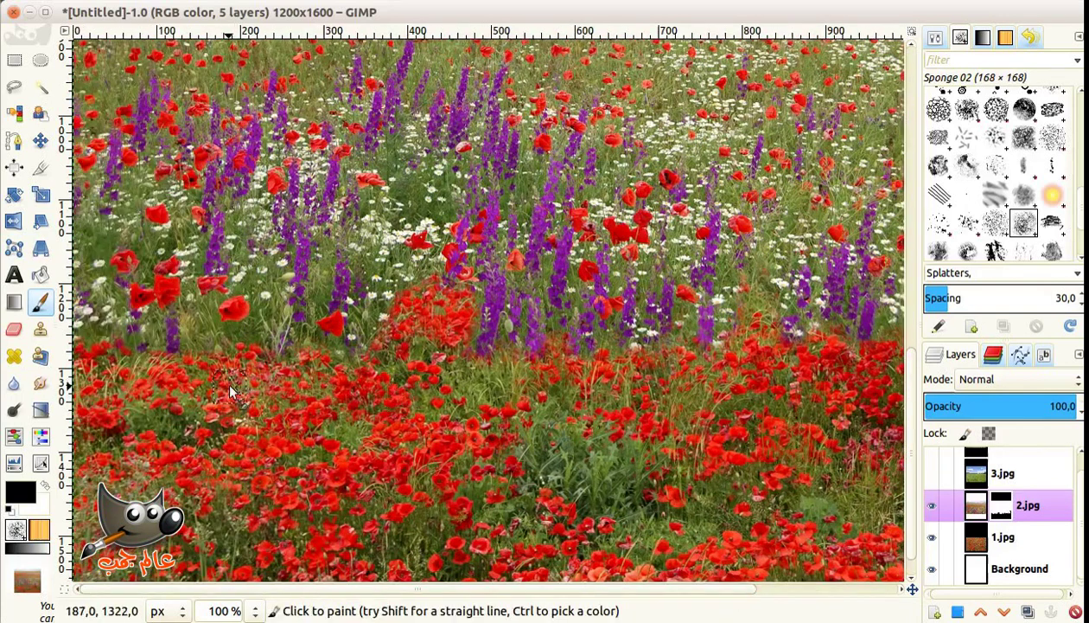
{"action": "left_click_drag", "start_coordinate": [231, 390], "coordinate": [255, 347]}
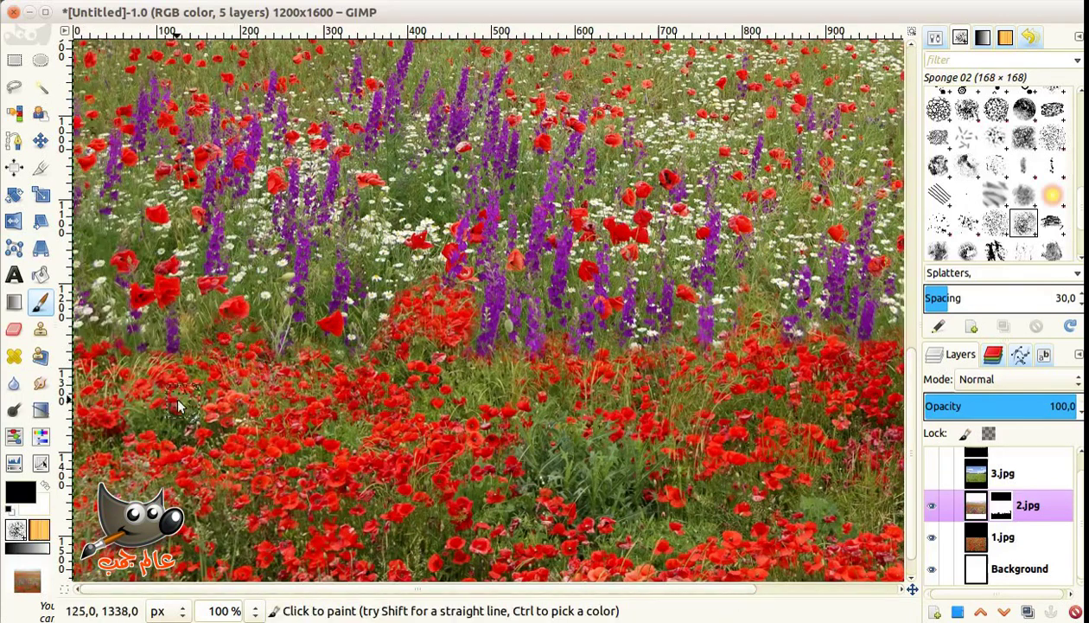
{"action": "left_click", "coordinate": [256, 611]}
Select the grey sky band by colour and fill it black on the 2.jpg mask
{"action": "left_click", "coordinate": [243, 518]}
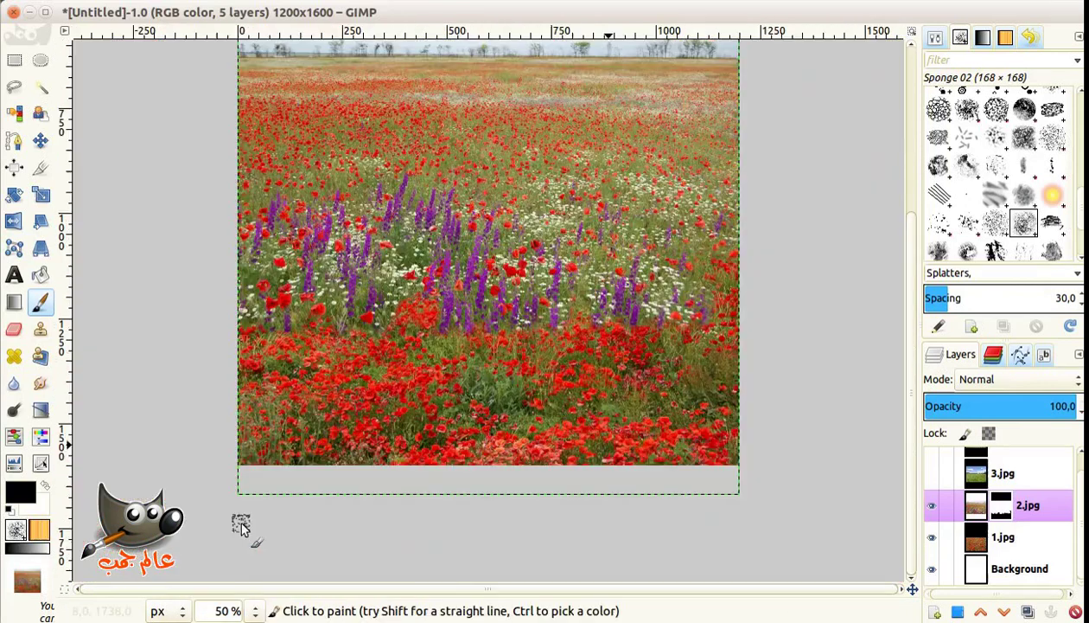
{"action": "left_click_drag", "start_coordinate": [911, 346], "coordinate": [898, 84]}
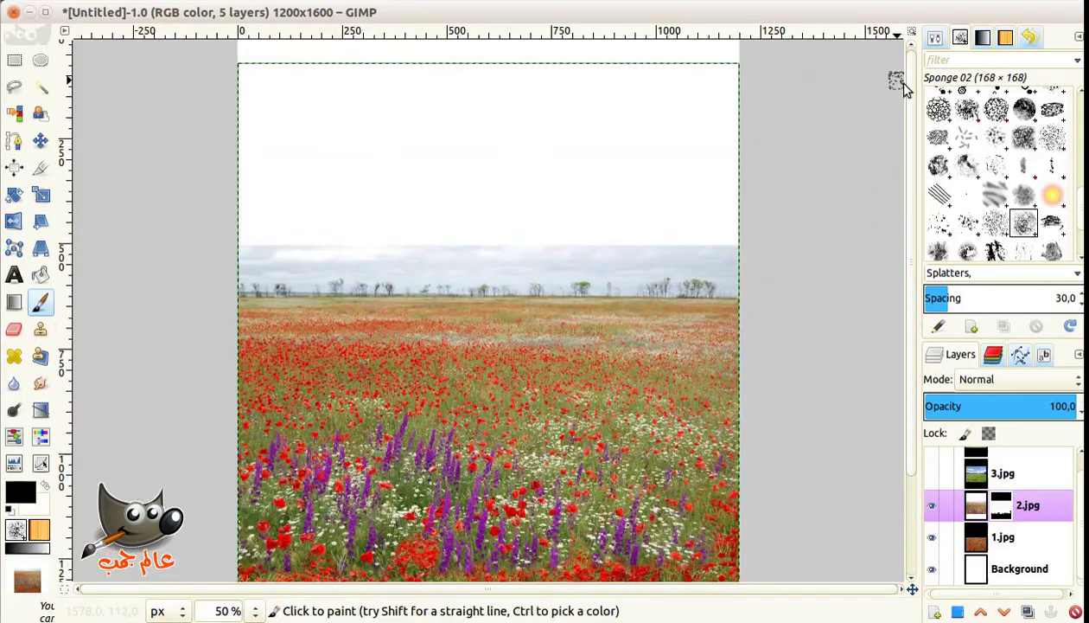
{"action": "left_click", "coordinate": [975, 508]}
{"action": "left_click", "coordinate": [41, 86]}
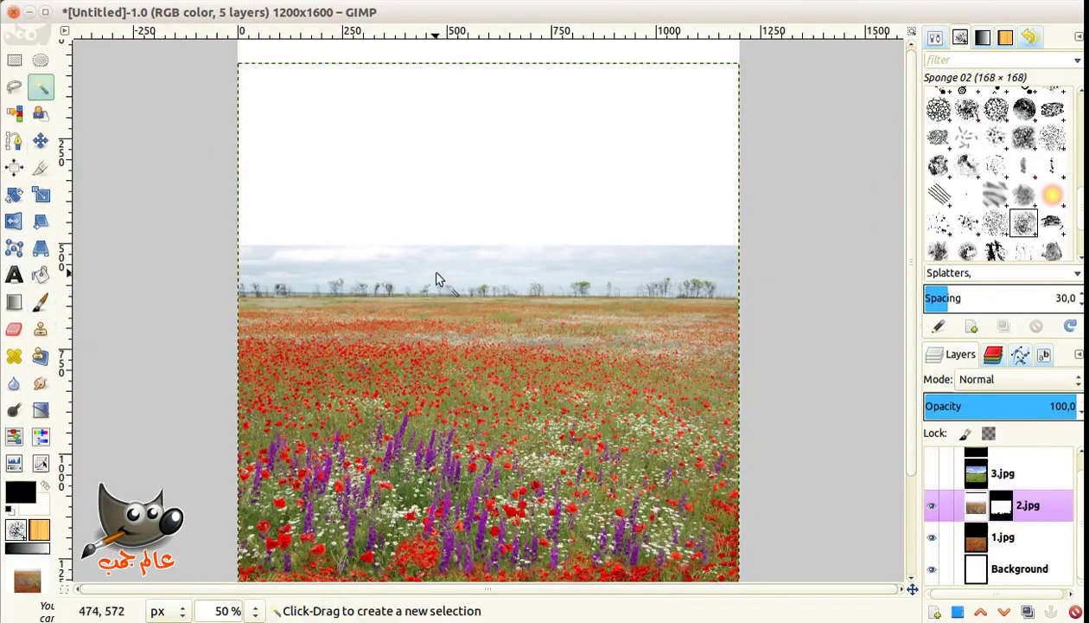
{"action": "left_click_drag", "start_coordinate": [435, 277], "coordinate": [474, 272]}
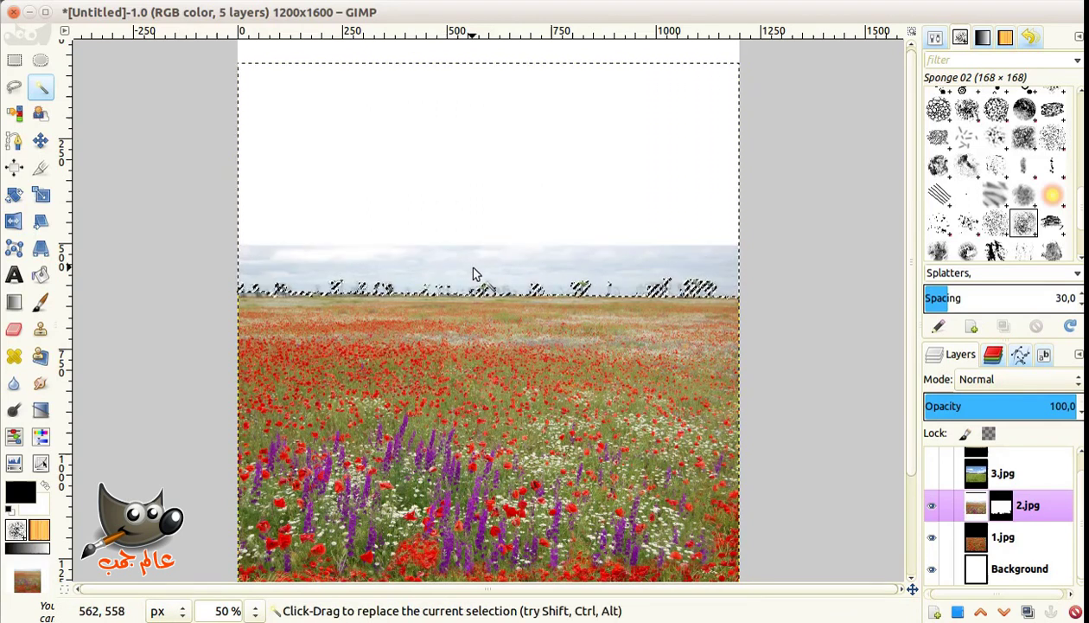
{"action": "left_click", "coordinate": [1000, 508]}
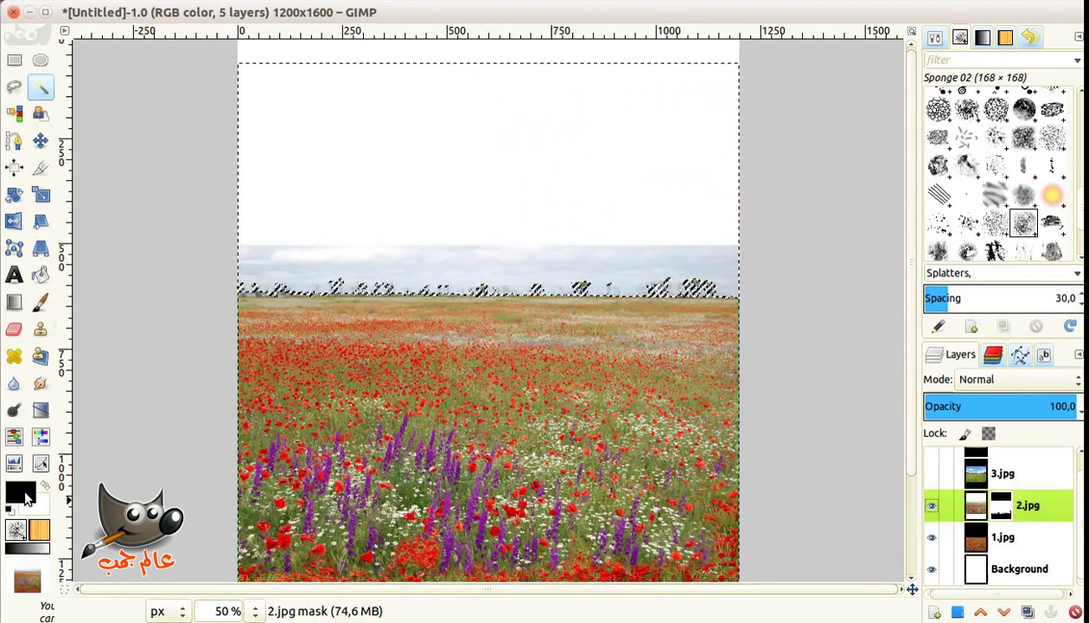
{"action": "key", "text": "ctrl+comma"}
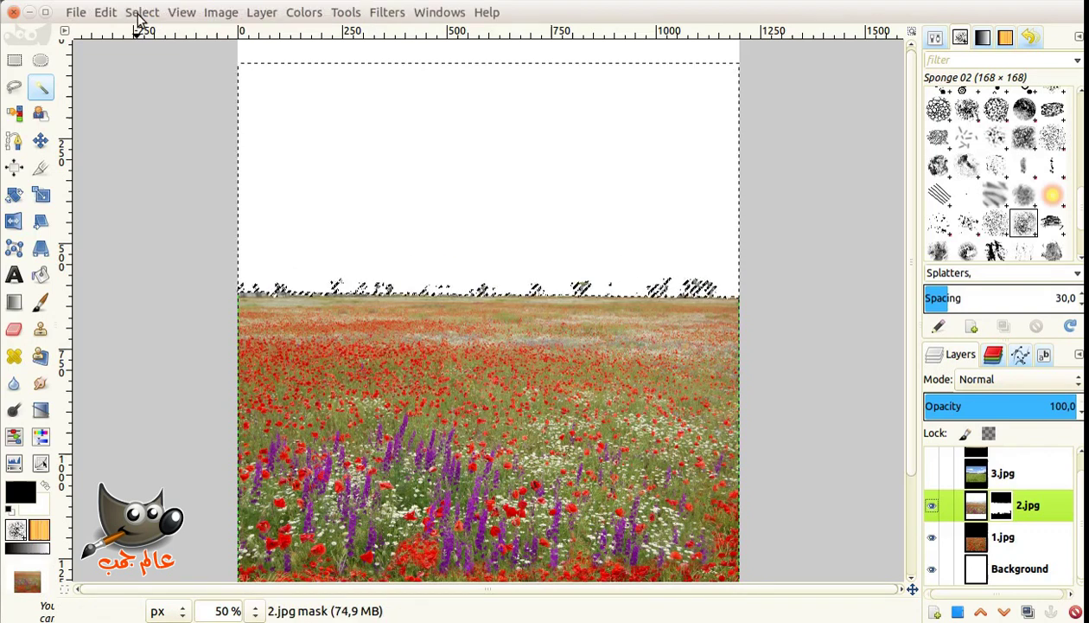
Clear the selection, briefly preview the 2.jpg mask, then show and select 3.jpg
{"action": "left_click", "coordinate": [140, 12]}
{"action": "left_click", "coordinate": [159, 48]}
{"action": "right_click", "coordinate": [1014, 505]}
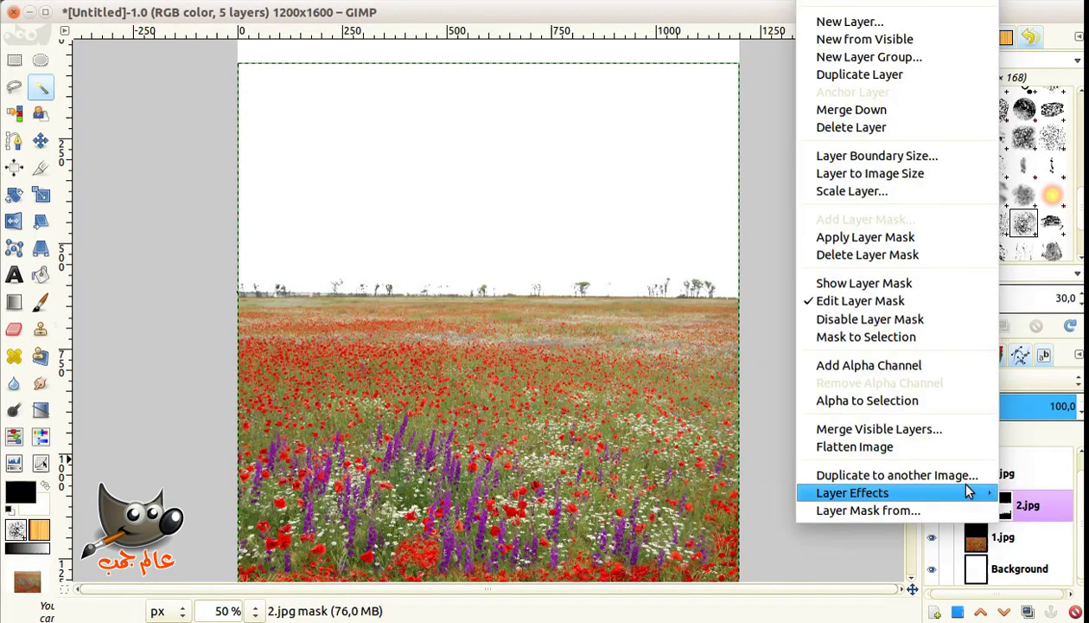
{"action": "left_click", "coordinate": [871, 285]}
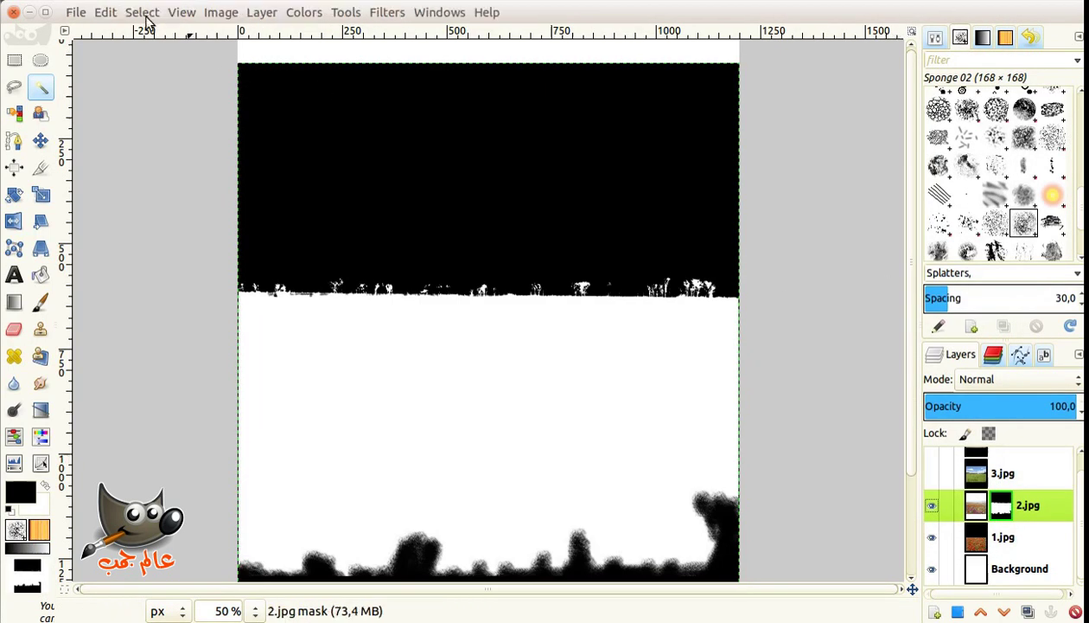
{"action": "right_click", "coordinate": [991, 506]}
{"action": "left_click", "coordinate": [875, 286]}
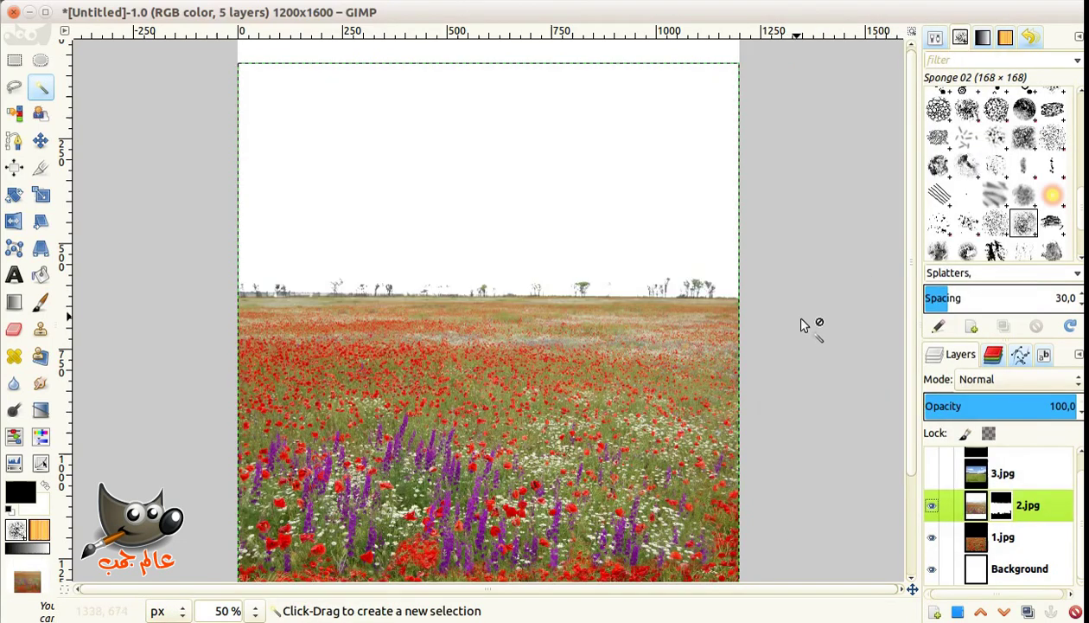
{"action": "left_click", "coordinate": [931, 474]}
{"action": "left_click", "coordinate": [979, 477]}
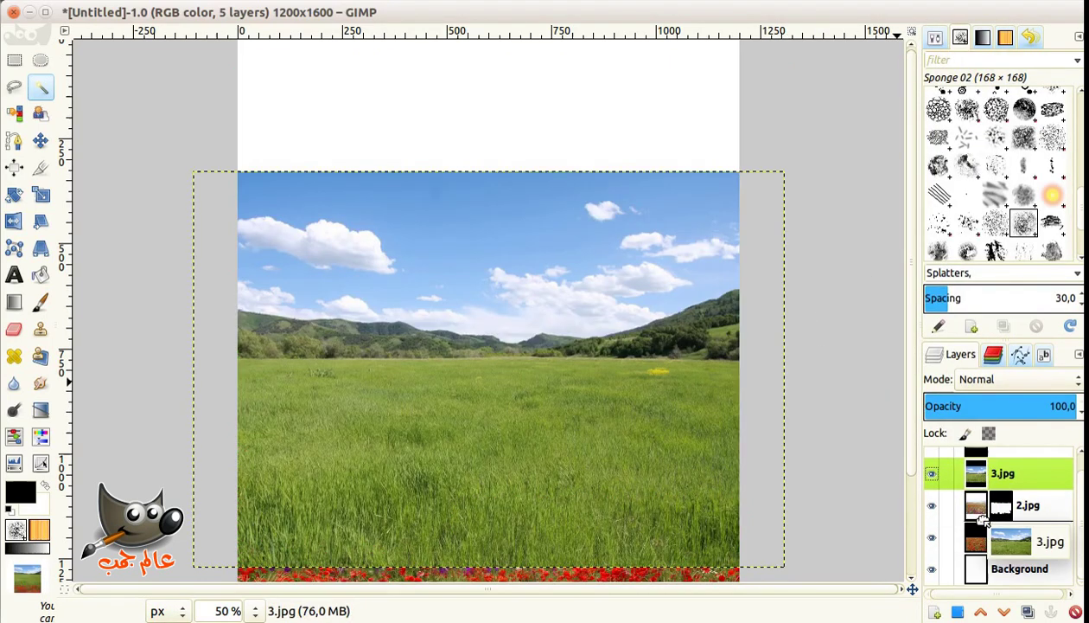
Move 3.jpg below 2.jpg, scale it to the canvas and align it horizontally
{"action": "left_click_drag", "start_coordinate": [980, 477], "coordinate": [983, 516]}
{"action": "left_click", "coordinate": [41, 141]}
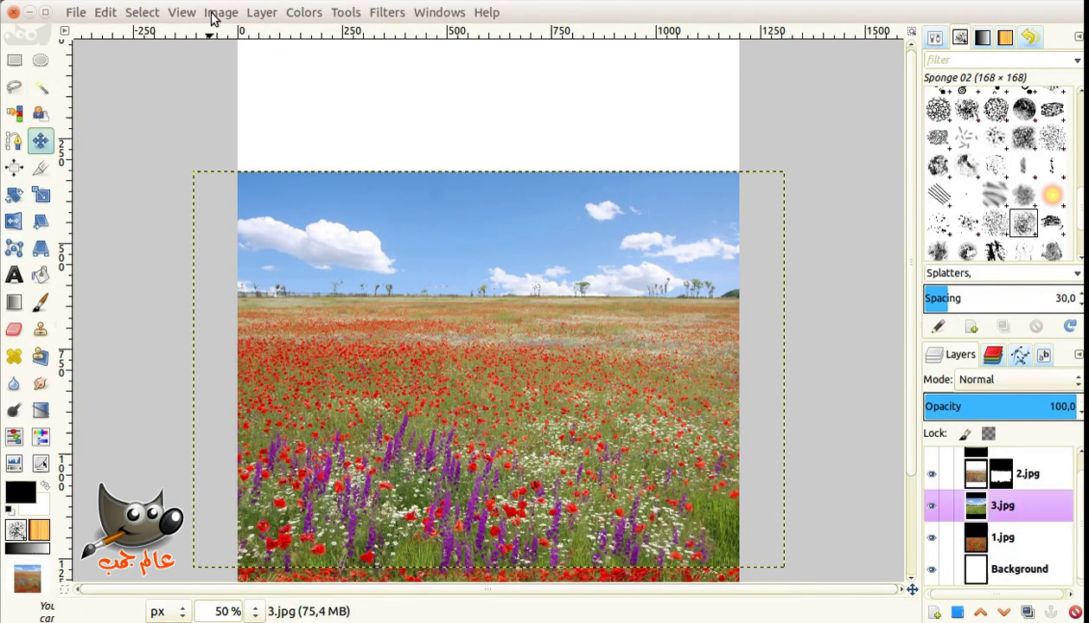
{"action": "left_click", "coordinate": [259, 12]}
{"action": "left_click", "coordinate": [304, 592]}
{"action": "left_click", "coordinate": [659, 524]}
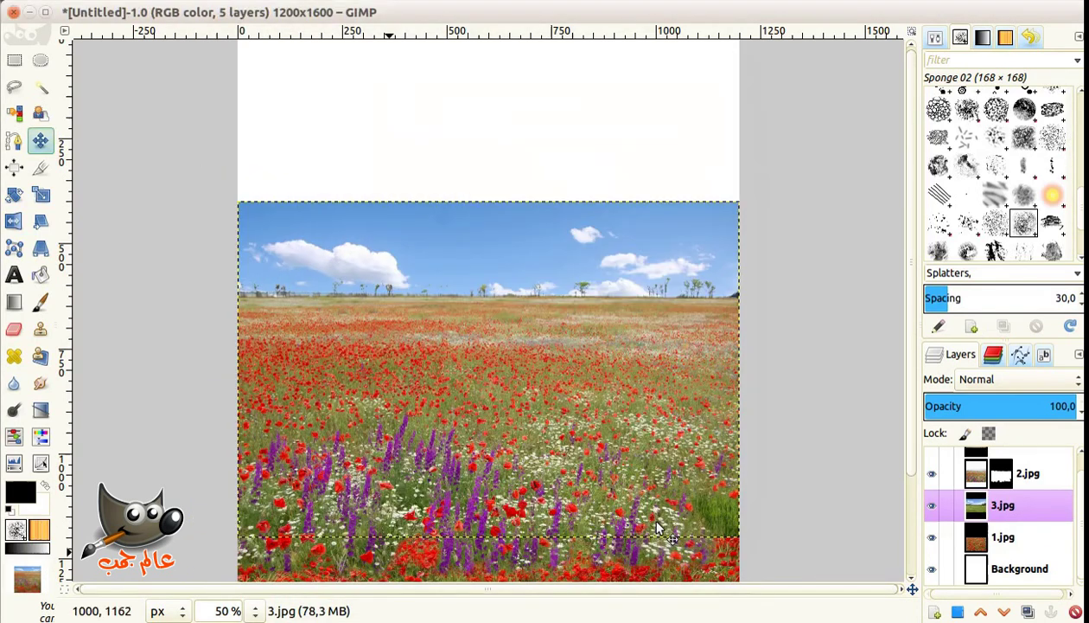
{"action": "left_click", "coordinate": [14, 168]}
{"action": "left_click", "coordinate": [336, 262]}
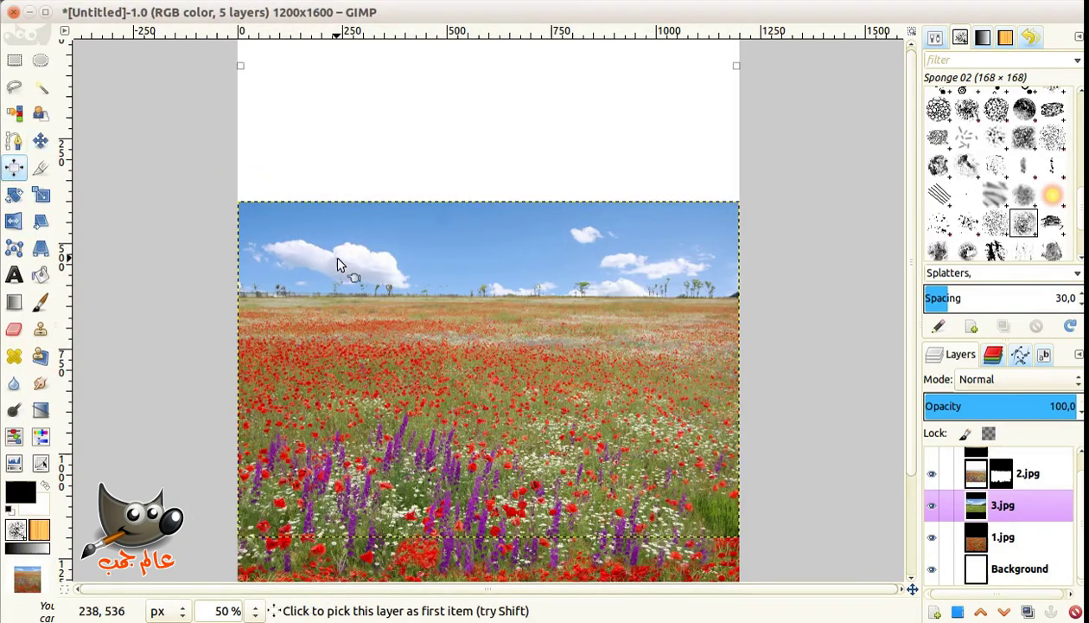
{"action": "left_click", "coordinate": [935, 37]}
{"action": "left_click", "coordinate": [979, 147]}
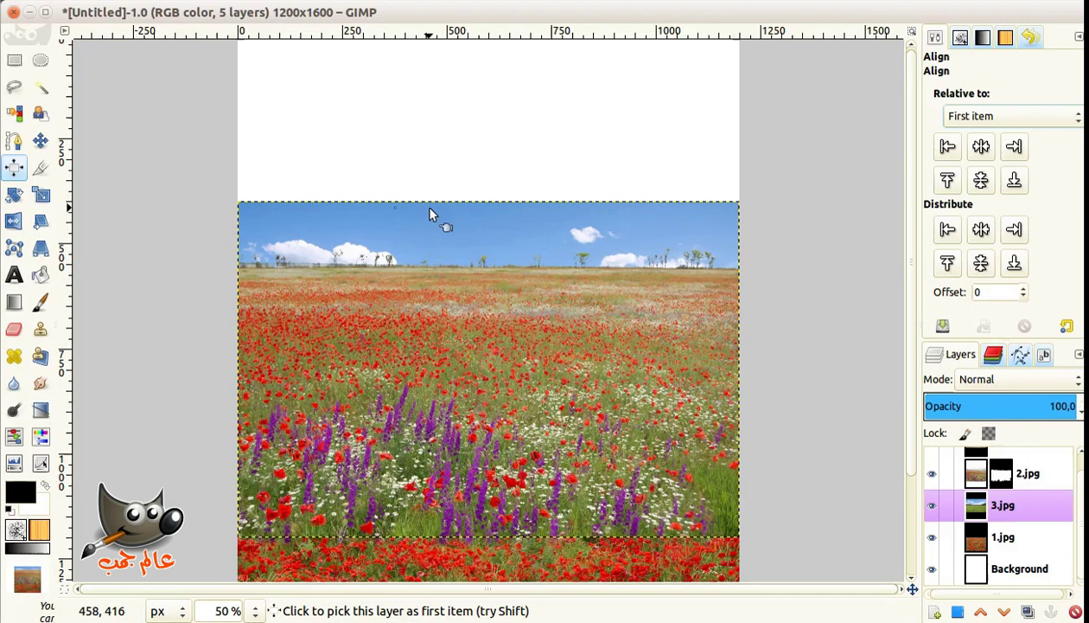
Autocrop the 2.jpg layer to its visible content
{"action": "left_click_drag", "start_coordinate": [977, 505], "coordinate": [945, 485]}
{"action": "key", "text": "m"}
{"action": "left_click", "coordinate": [978, 475]}
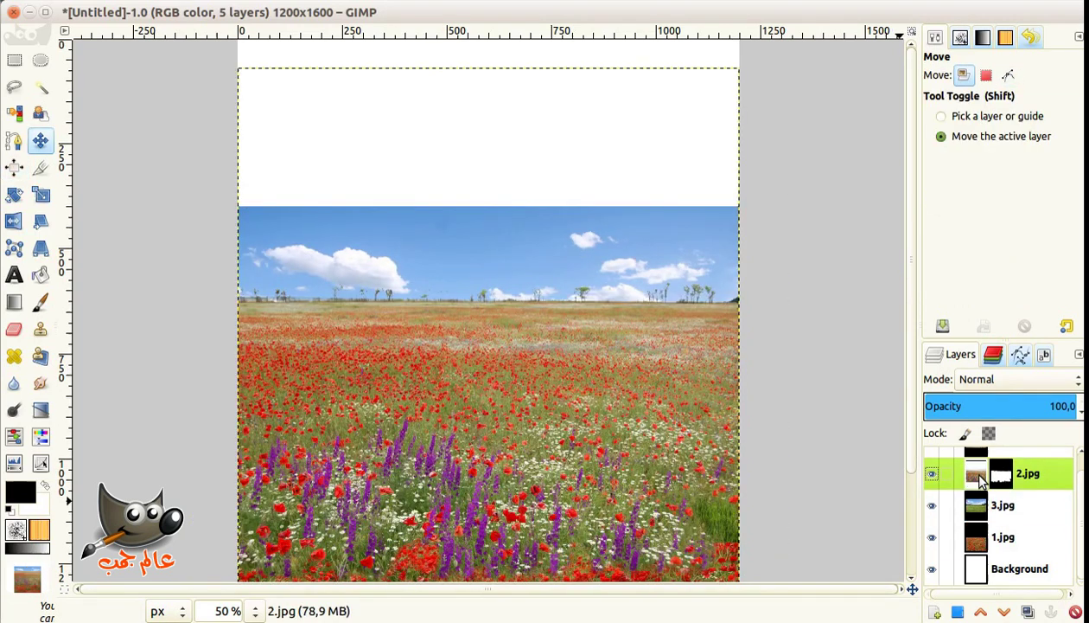
{"action": "left_click", "coordinate": [266, 13]}
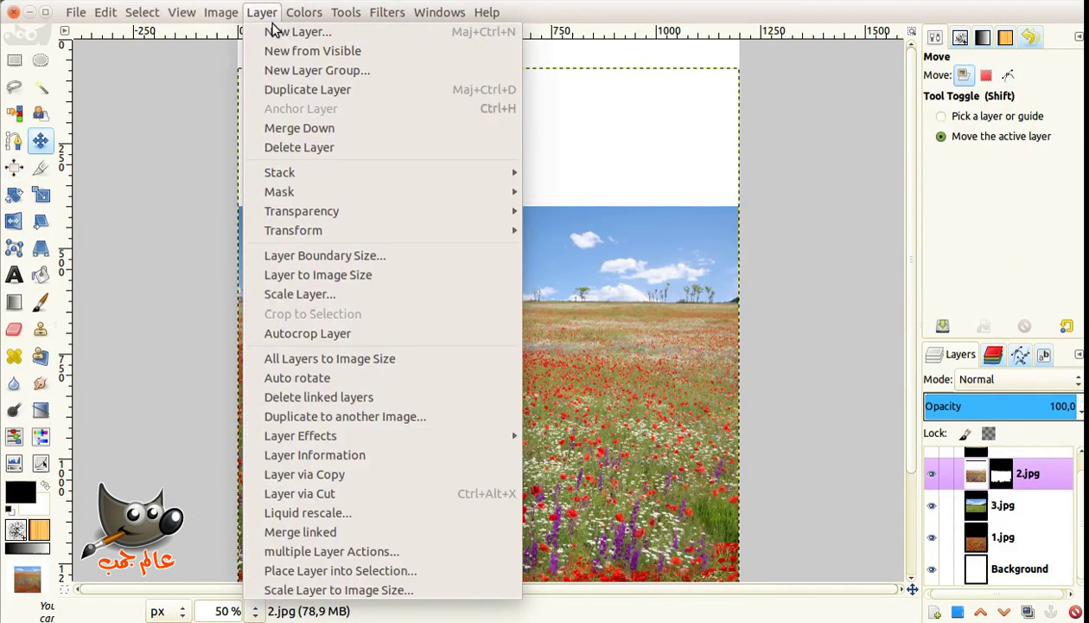
{"action": "left_click", "coordinate": [325, 333]}
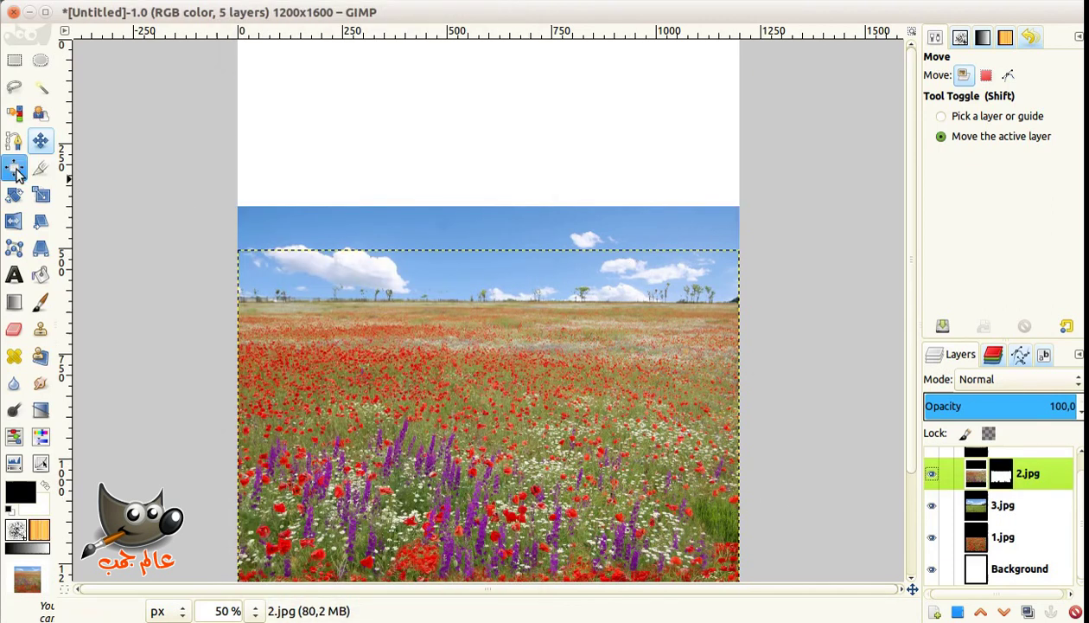
{"action": "left_click", "coordinate": [978, 508]}
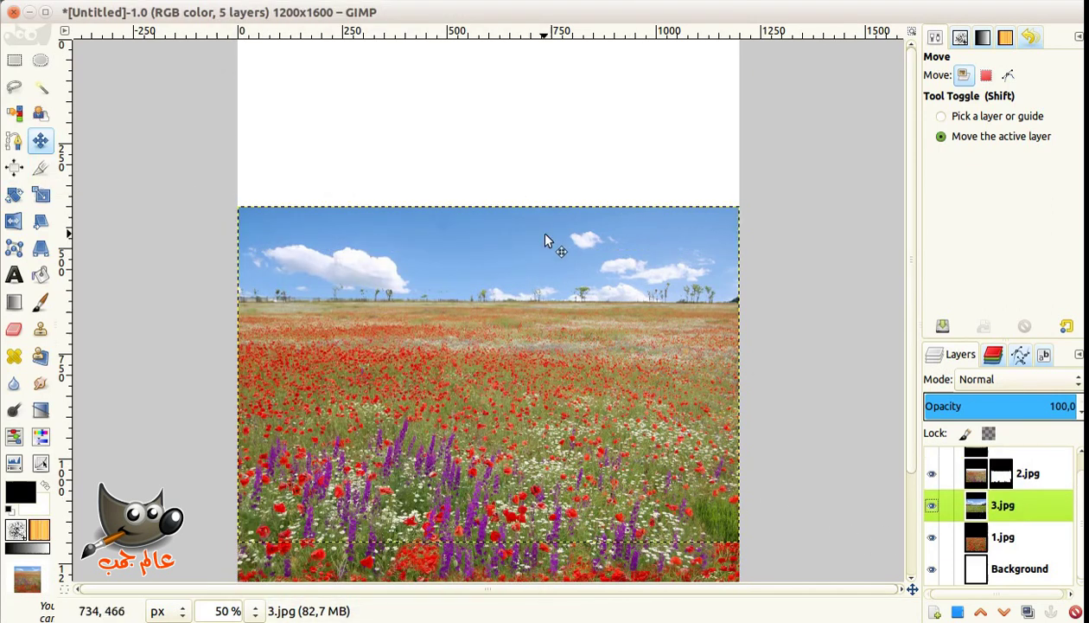
{"action": "left_click", "coordinate": [106, 12]}
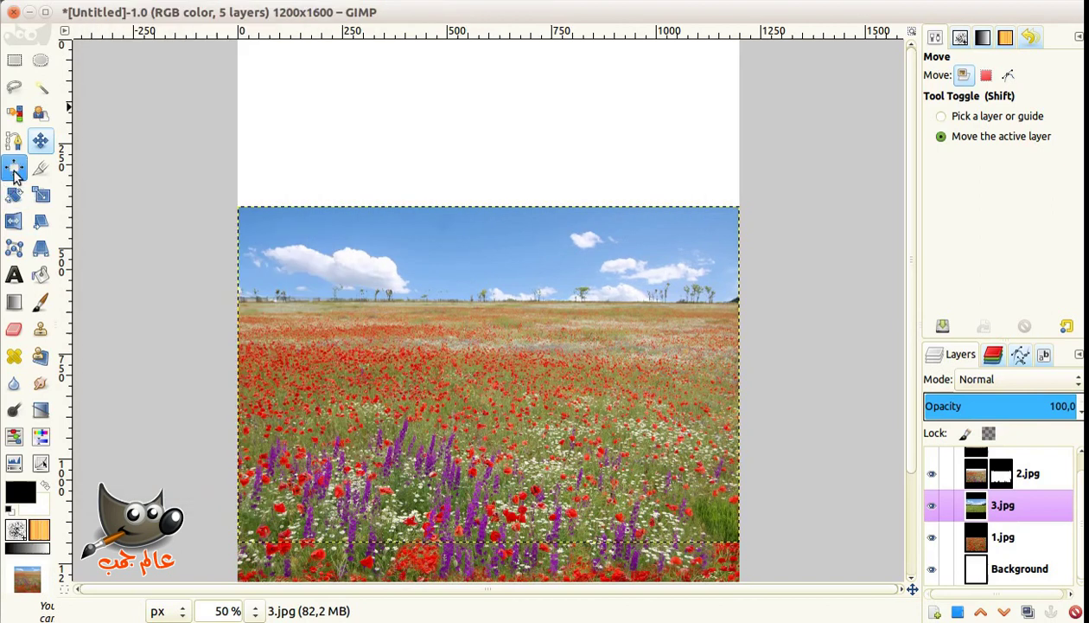
Raise and centre 3.jpg so its hills and cloudy sky fill the canvas top
{"action": "left_click", "coordinate": [13, 167]}
{"action": "left_click", "coordinate": [948, 179]}
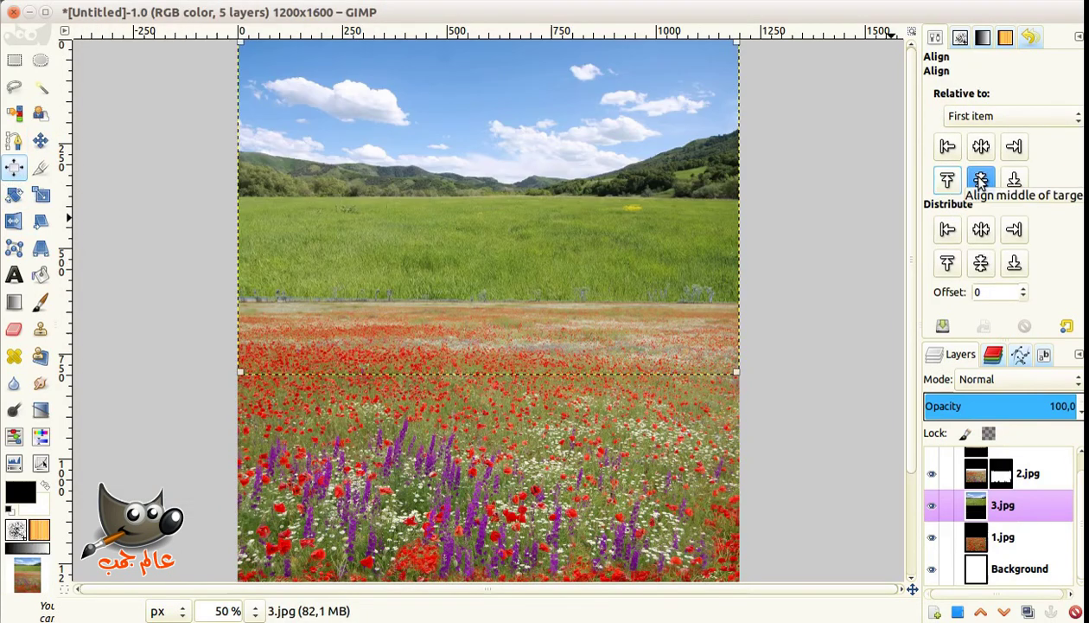
{"action": "left_click", "coordinate": [980, 179]}
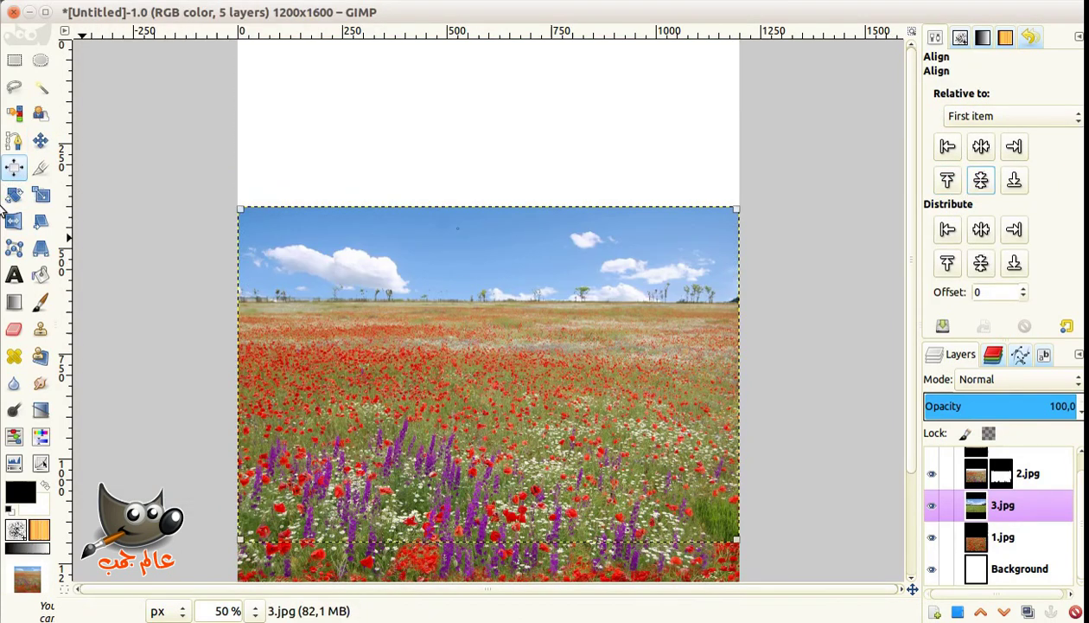
{"action": "key", "text": "m"}
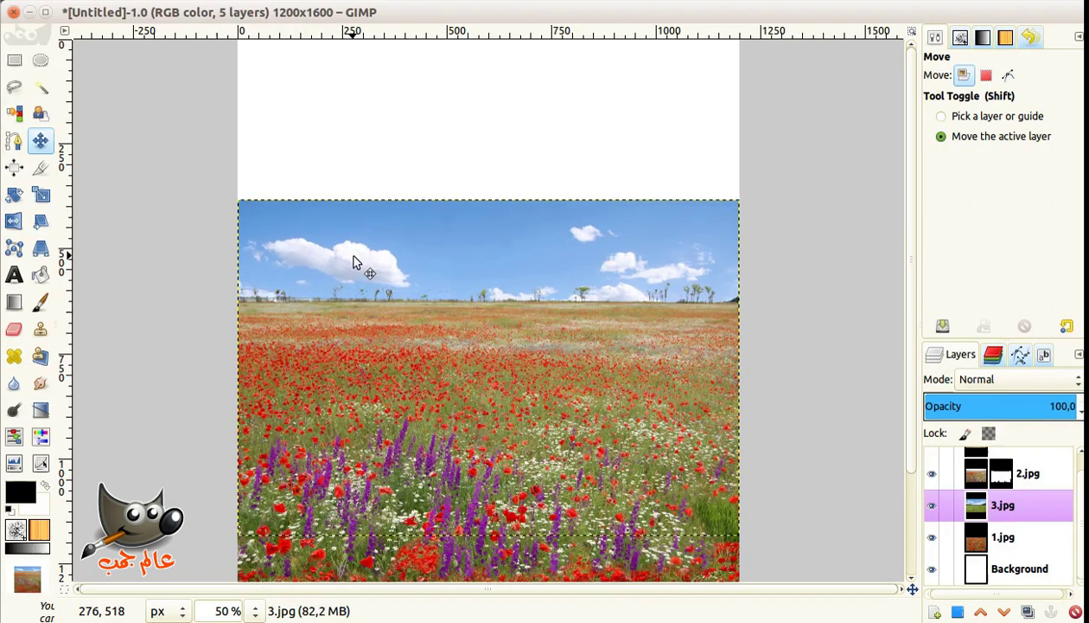
{"action": "left_click_drag", "start_coordinate": [353, 258], "coordinate": [356, 216]}
{"action": "left_click", "coordinate": [14, 170]}
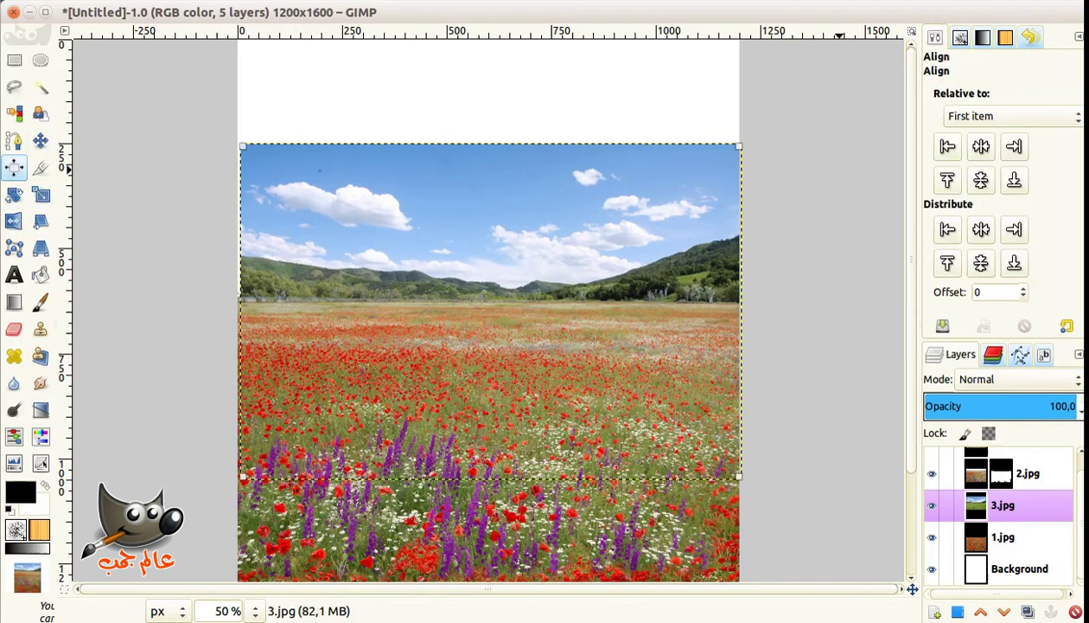
{"action": "left_click", "coordinate": [319, 174]}
{"action": "left_click", "coordinate": [981, 147]}
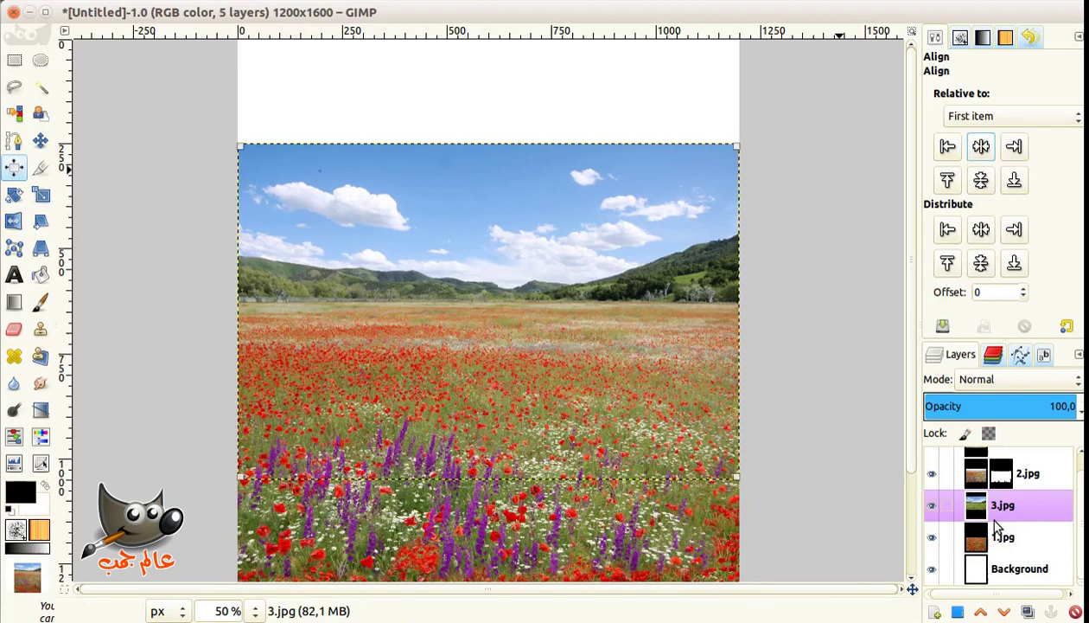
{"action": "left_click", "coordinate": [974, 475]}
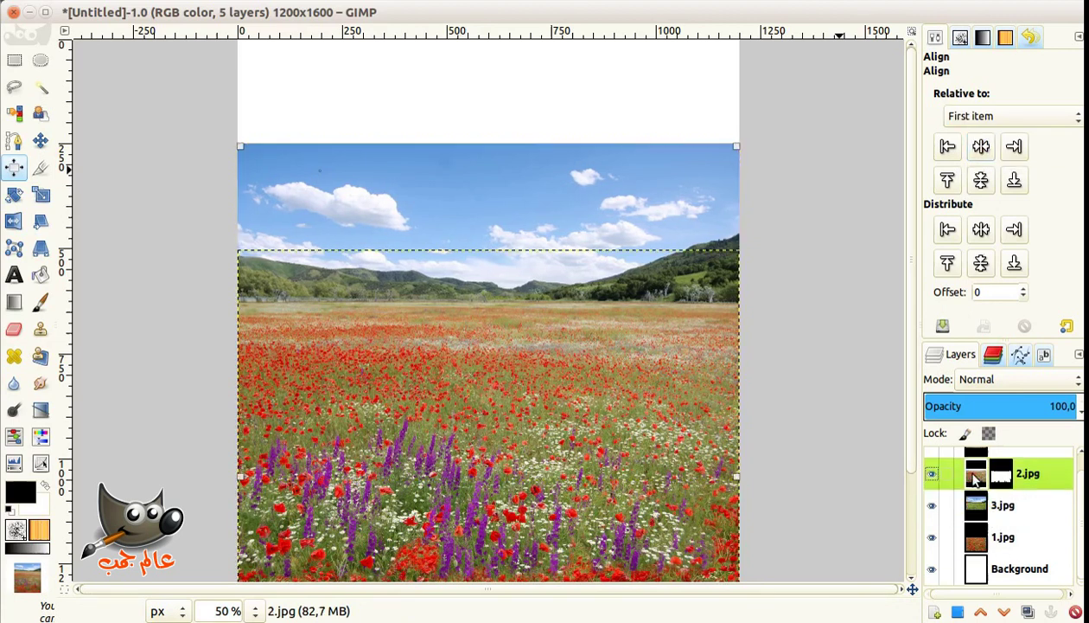
Outline the band across the distant hills and tree line with Free Select
{"action": "key", "text": "f"}
{"action": "left_click", "coordinate": [229, 313]}
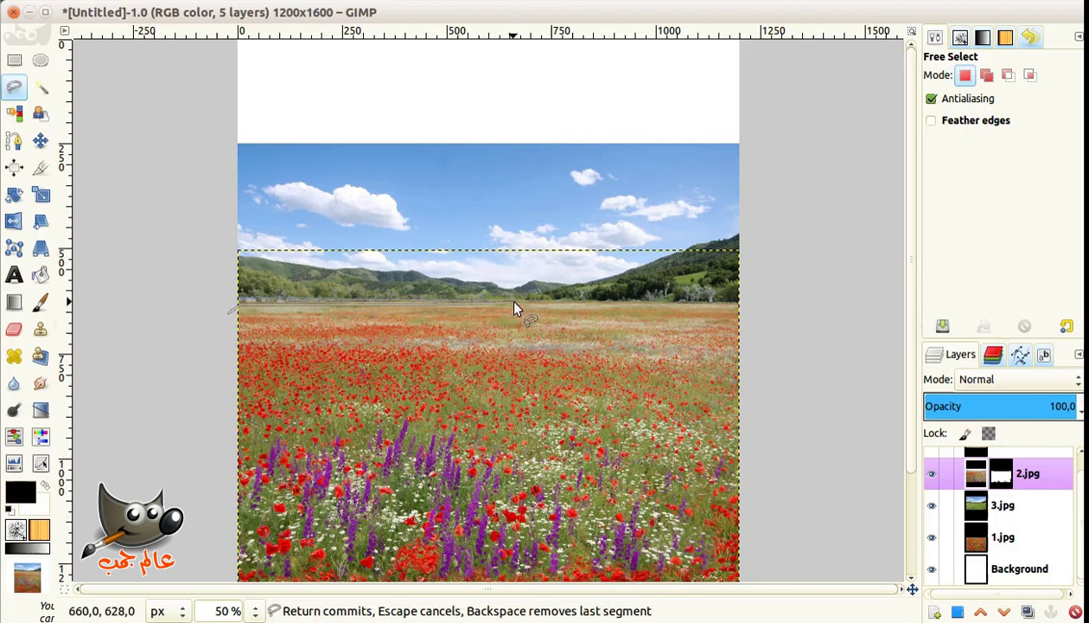
{"action": "left_click", "coordinate": [742, 295]}
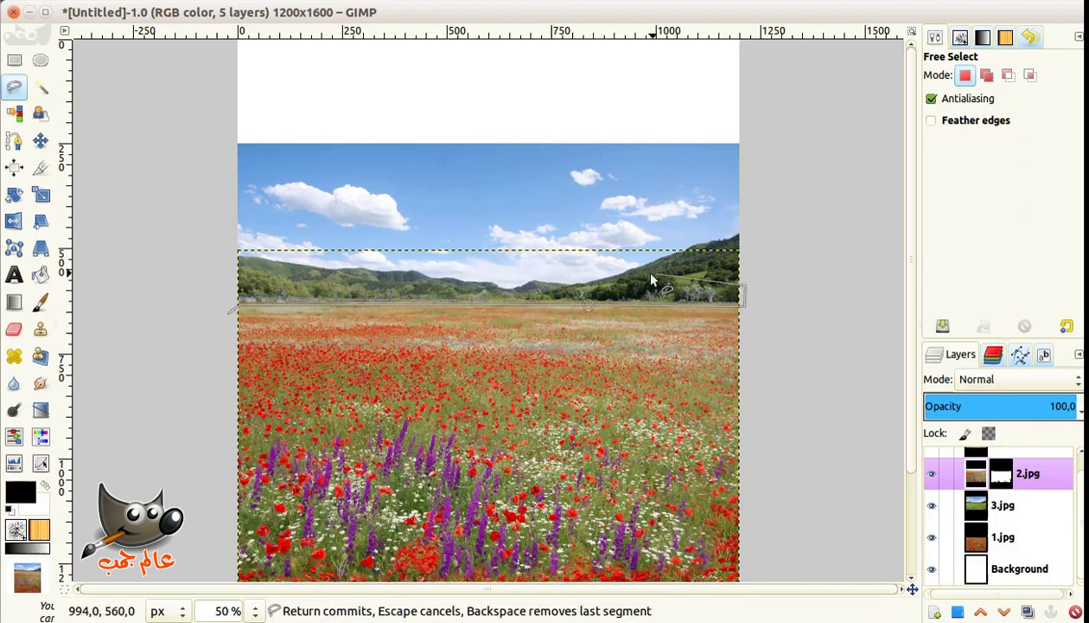
{"action": "left_click", "coordinate": [200, 285]}
{"action": "left_click", "coordinate": [228, 313]}
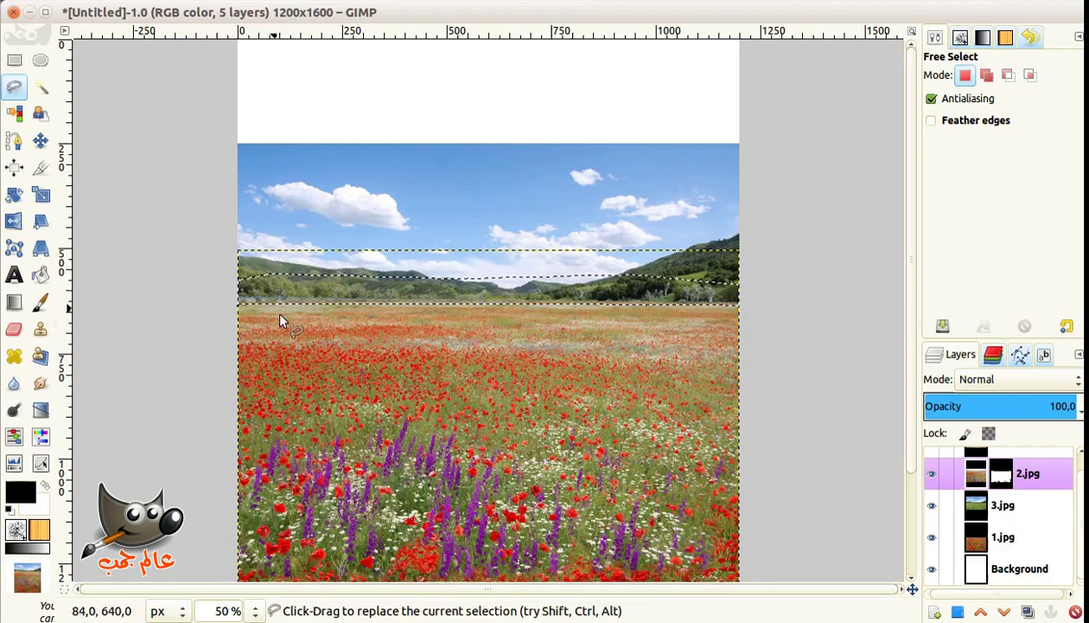
Preview a darker Colorize tint on the hill band by adjusting hue and lightness
{"action": "left_click", "coordinate": [304, 12]}
{"action": "left_click", "coordinate": [316, 72]}
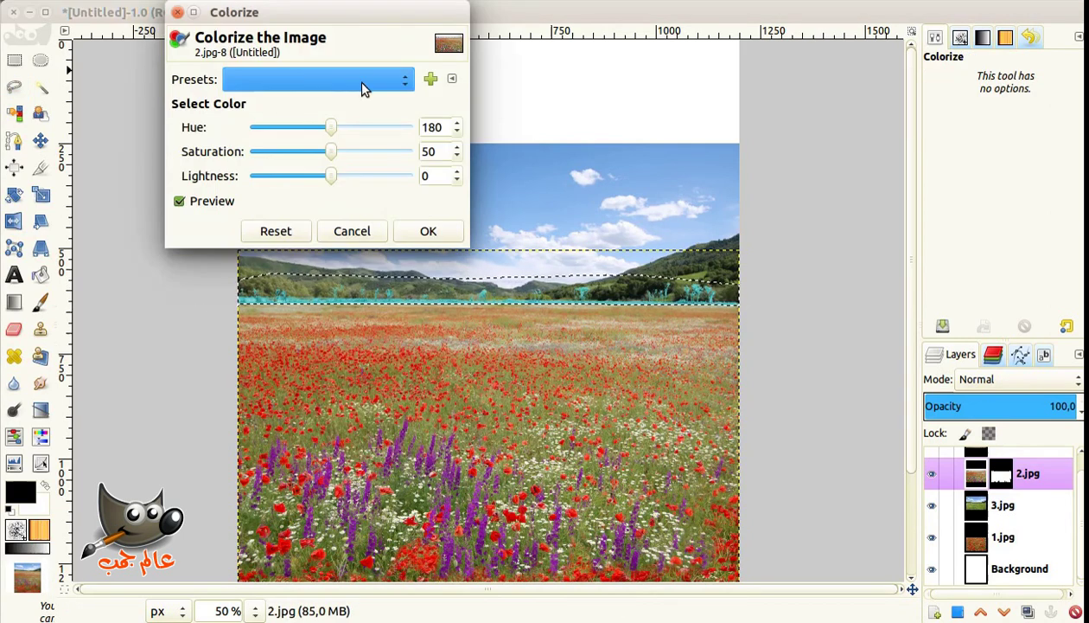
{"action": "mouse_move", "coordinate": [343, 17]}
{"action": "left_mouse_down"}
{"action": "mouse_move", "coordinate": [817, 187]}
{"action": "mouse_move", "coordinate": [854, 117]}
{"action": "left_mouse_up"}
{"action": "mouse_move", "coordinate": [865, 229]}
{"action": "left_mouse_down"}
{"action": "mouse_move", "coordinate": [851, 229]}
{"action": "mouse_move", "coordinate": [900, 237]}
{"action": "mouse_move", "coordinate": [795, 232]}
{"action": "mouse_move", "coordinate": [810, 257]}
{"action": "mouse_move", "coordinate": [805, 231]}
{"action": "left_mouse_up"}
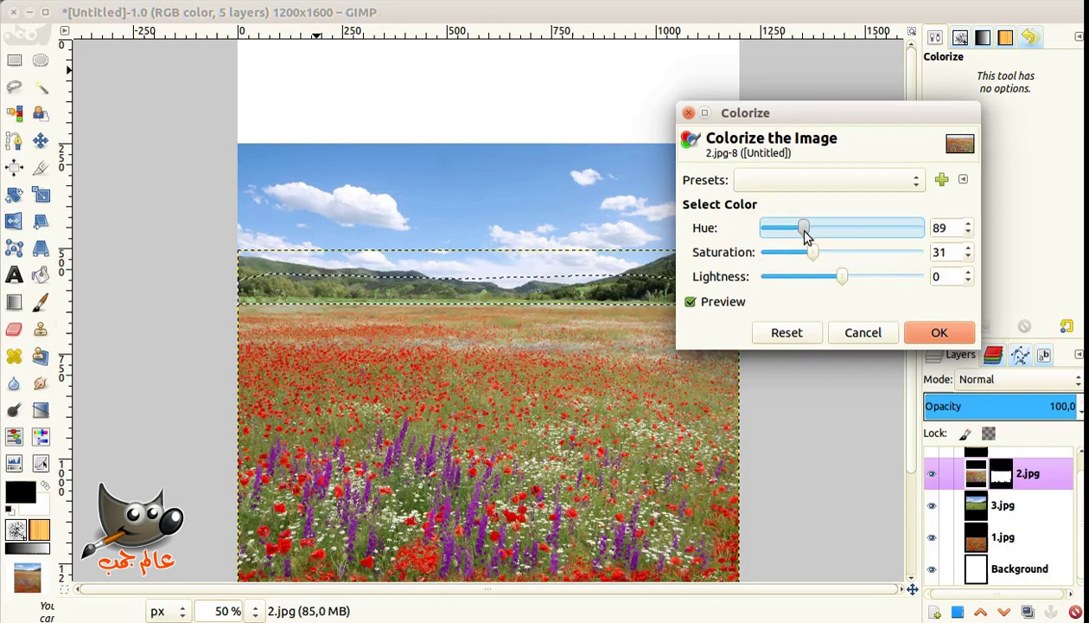
{"action": "mouse_move", "coordinate": [842, 277]}
{"action": "left_mouse_down"}
{"action": "mouse_move", "coordinate": [815, 278]}
{"action": "mouse_move", "coordinate": [827, 229]}
{"action": "mouse_move", "coordinate": [795, 207]}
{"action": "left_mouse_up"}
Apply the colorize, inspect the band at 100%, then undo it
{"action": "left_click", "coordinate": [949, 306]}
{"action": "left_click", "coordinate": [255, 610]}
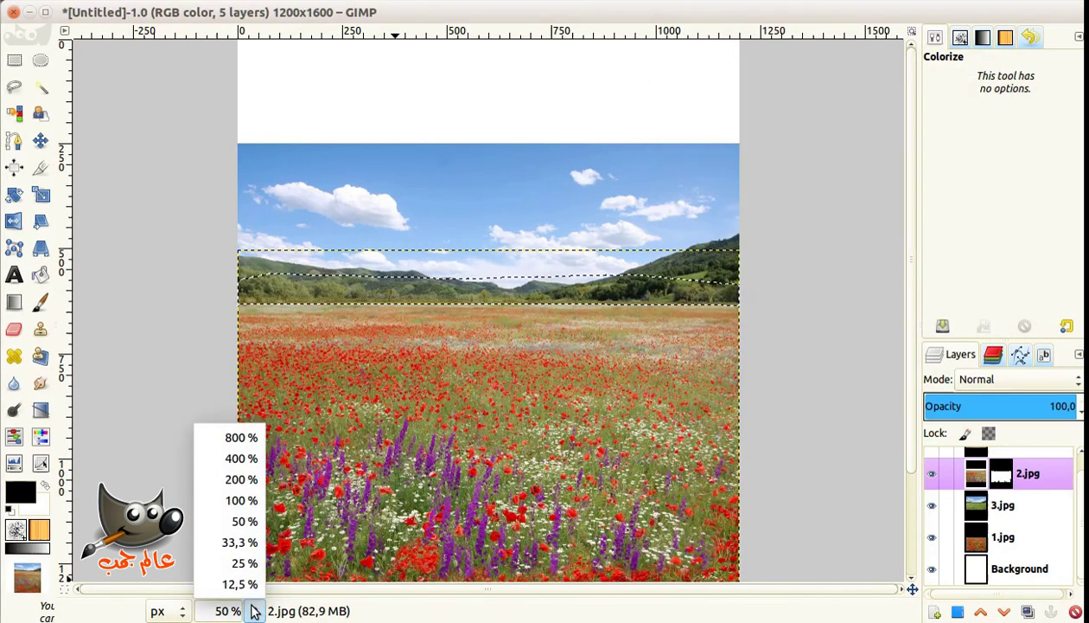
{"action": "left_click", "coordinate": [242, 499]}
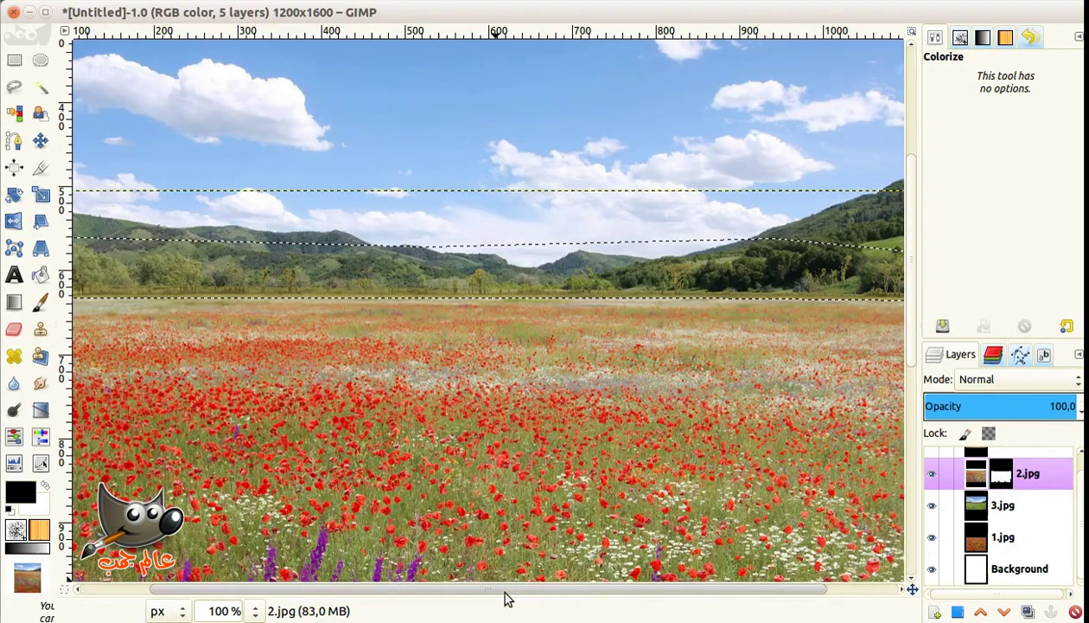
{"action": "scroll", "coordinate": [584, 595], "scroll_direction": "left", "scroll_amount": 1}
{"action": "scroll", "coordinate": [519, 597], "scroll_direction": "left", "scroll_amount": 1}
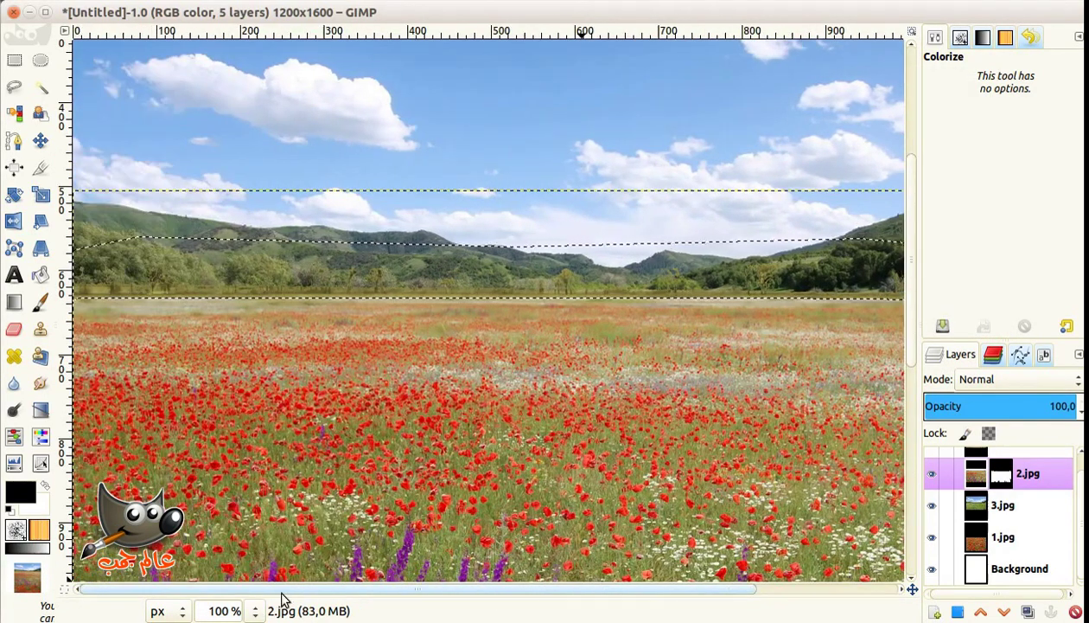
{"action": "left_click", "coordinate": [105, 12]}
{"action": "left_click", "coordinate": [147, 32]}
Recolorize the hill band muted dark green (about hue 67, saturation 31, lightness -47)
{"action": "left_click", "coordinate": [502, 283]}
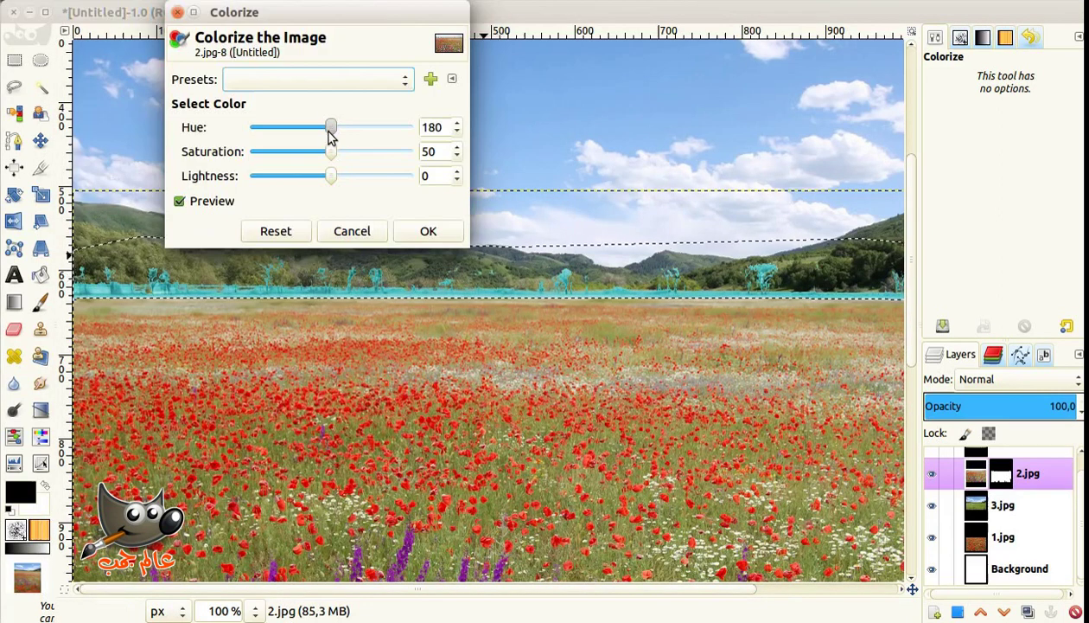
{"action": "left_click_drag", "start_coordinate": [331, 127], "coordinate": [287, 130]}
{"action": "mouse_move", "coordinate": [331, 173]}
{"action": "left_mouse_down"}
{"action": "mouse_move", "coordinate": [278, 172]}
{"action": "mouse_move", "coordinate": [289, 175]}
{"action": "left_mouse_up"}
{"action": "left_click_drag", "start_coordinate": [332, 151], "coordinate": [325, 158]}
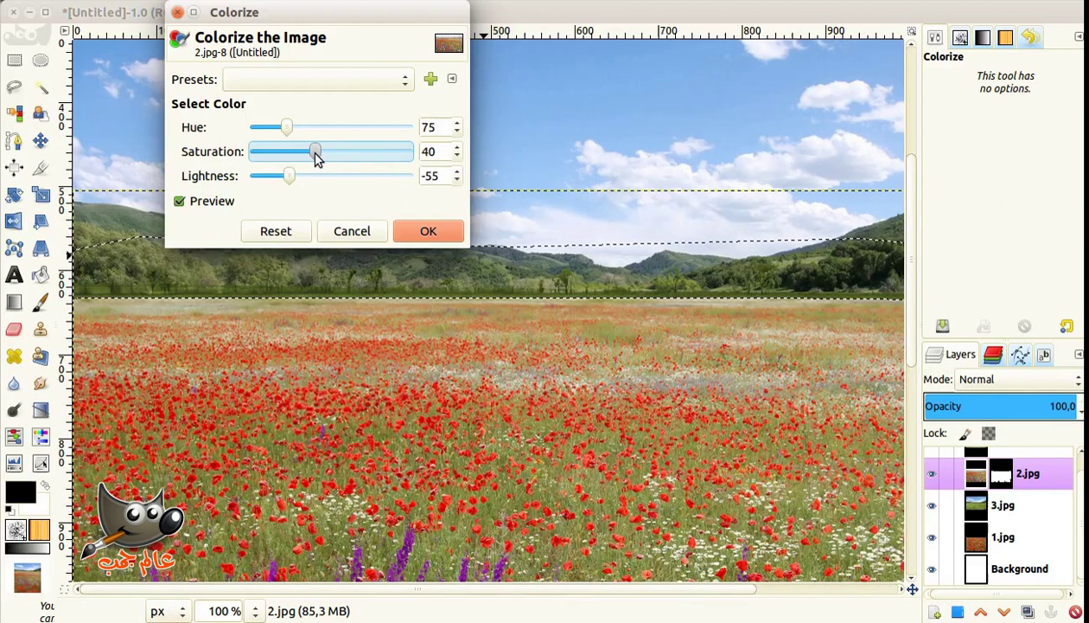
{"action": "scroll", "coordinate": [511, 590], "scroll_direction": "right", "scroll_amount": 5}
{"action": "left_click_drag", "start_coordinate": [287, 128], "coordinate": [280, 137]}
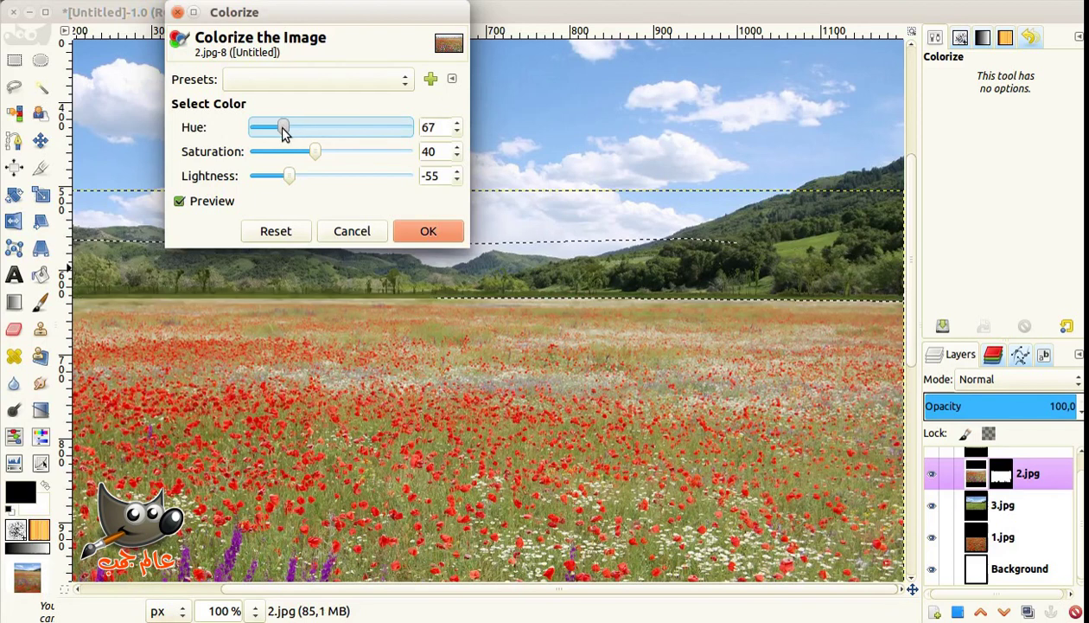
{"action": "left_click_drag", "start_coordinate": [314, 154], "coordinate": [296, 184]}
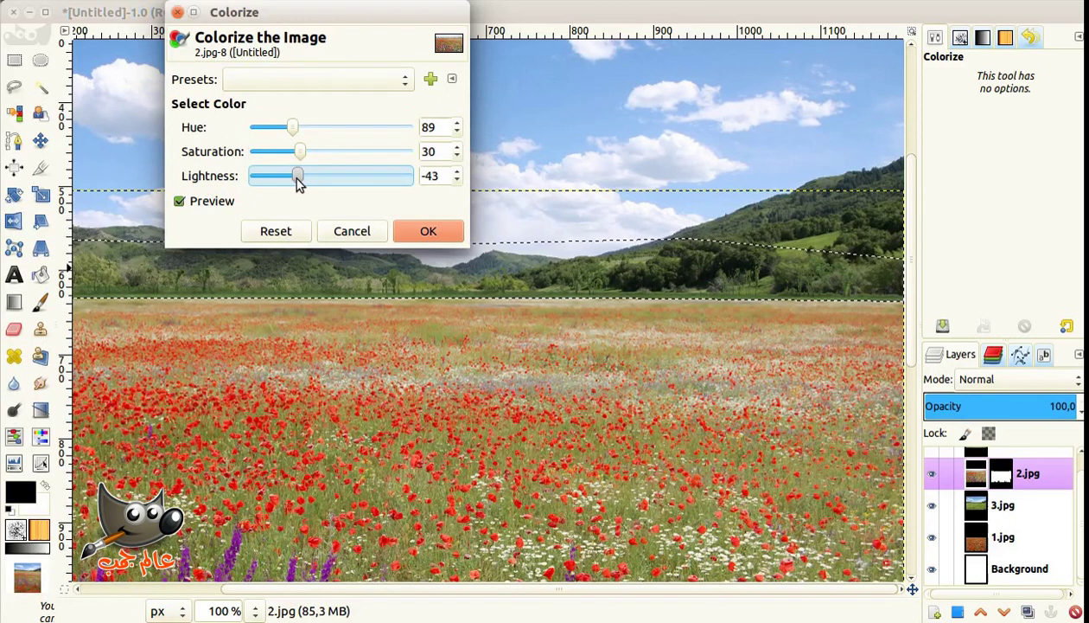
{"action": "left_click", "coordinate": [294, 134]}
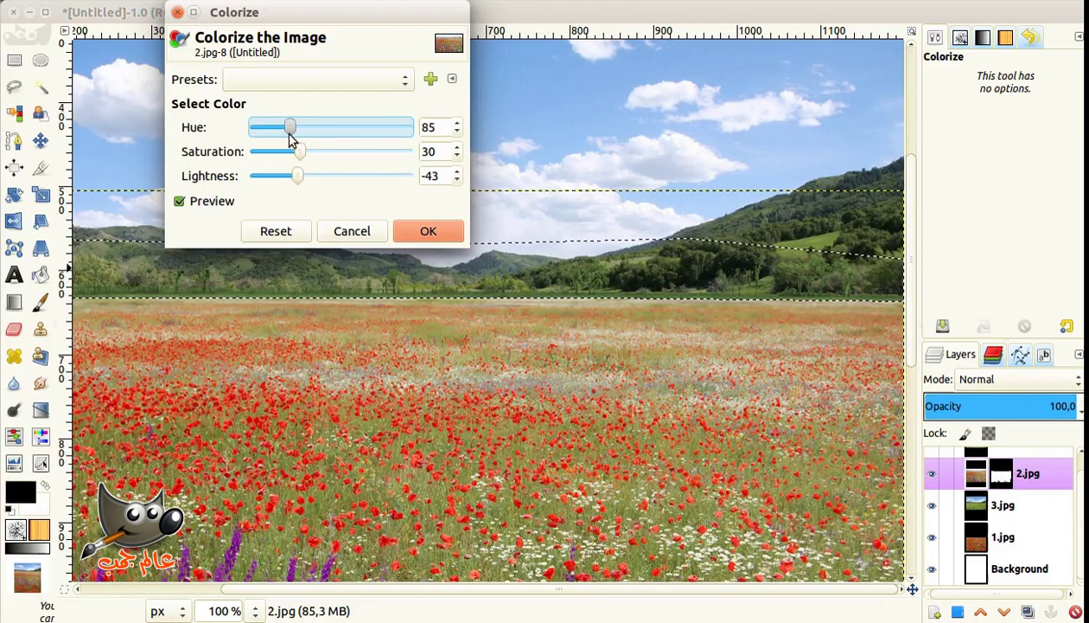
{"action": "left_click_drag", "start_coordinate": [300, 152], "coordinate": [313, 160]}
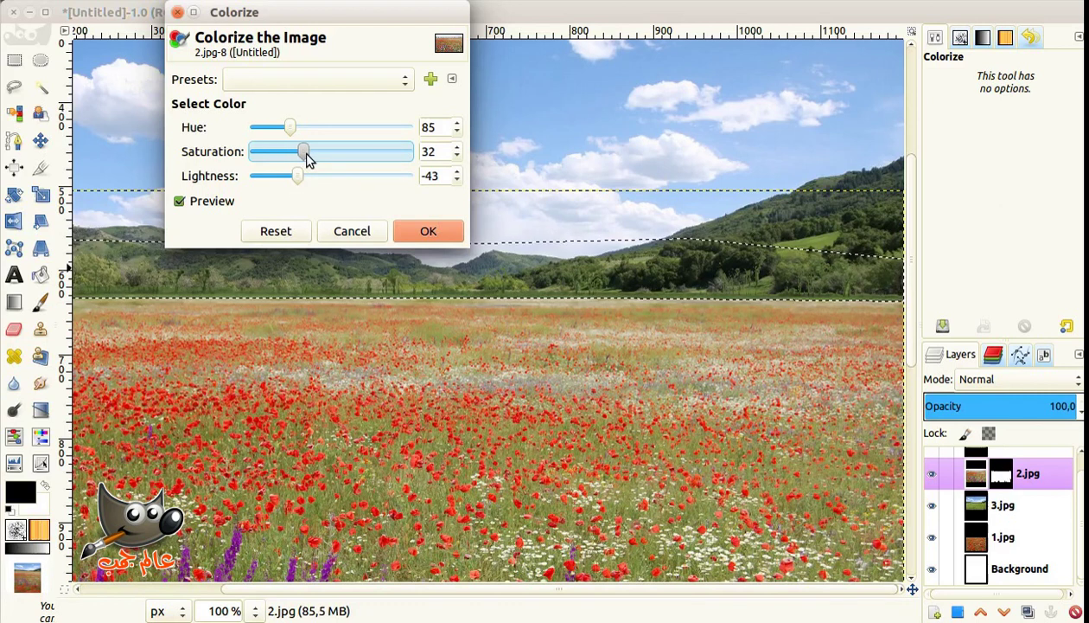
{"action": "left_click_drag", "start_coordinate": [292, 134], "coordinate": [299, 136]}
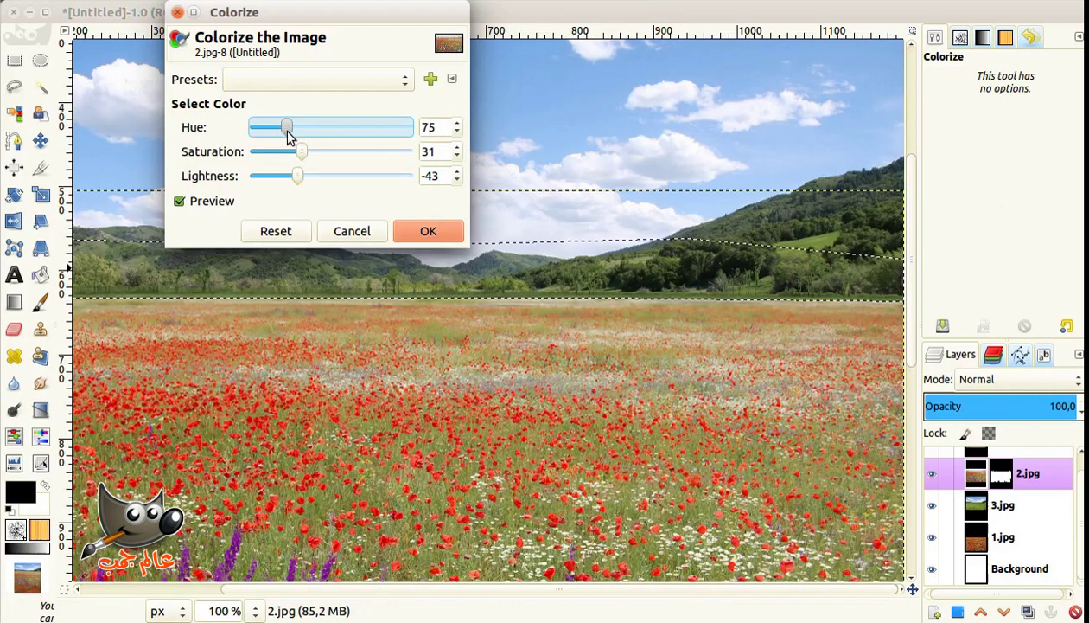
{"action": "mouse_move", "coordinate": [297, 176]}
{"action": "left_mouse_down"}
{"action": "mouse_move", "coordinate": [309, 182]}
{"action": "mouse_move", "coordinate": [297, 183]}
{"action": "left_mouse_up"}
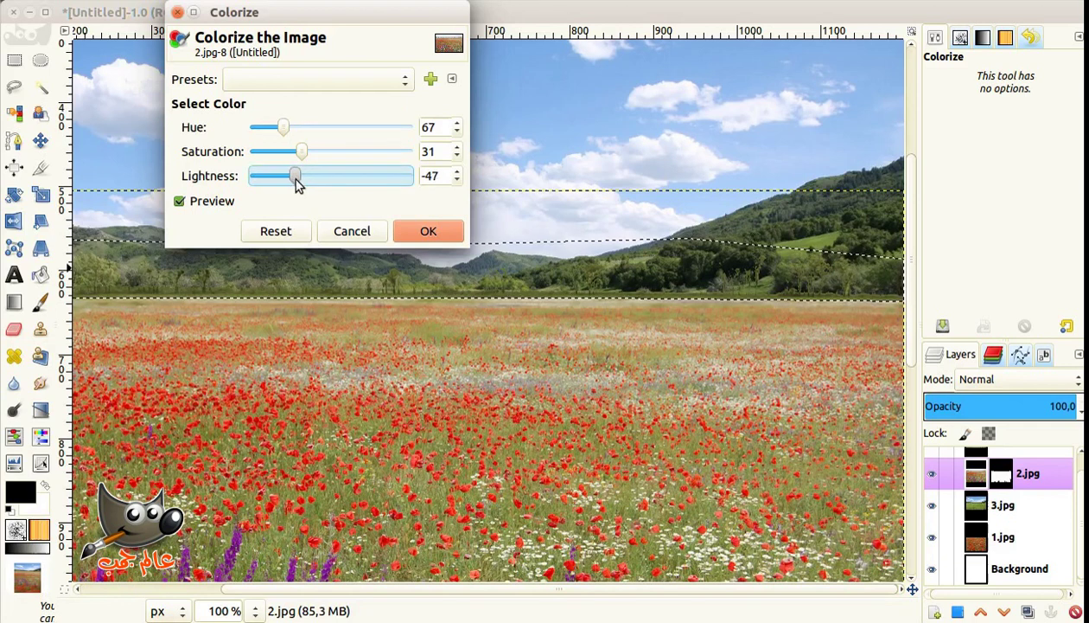
{"action": "left_click", "coordinate": [428, 231]}
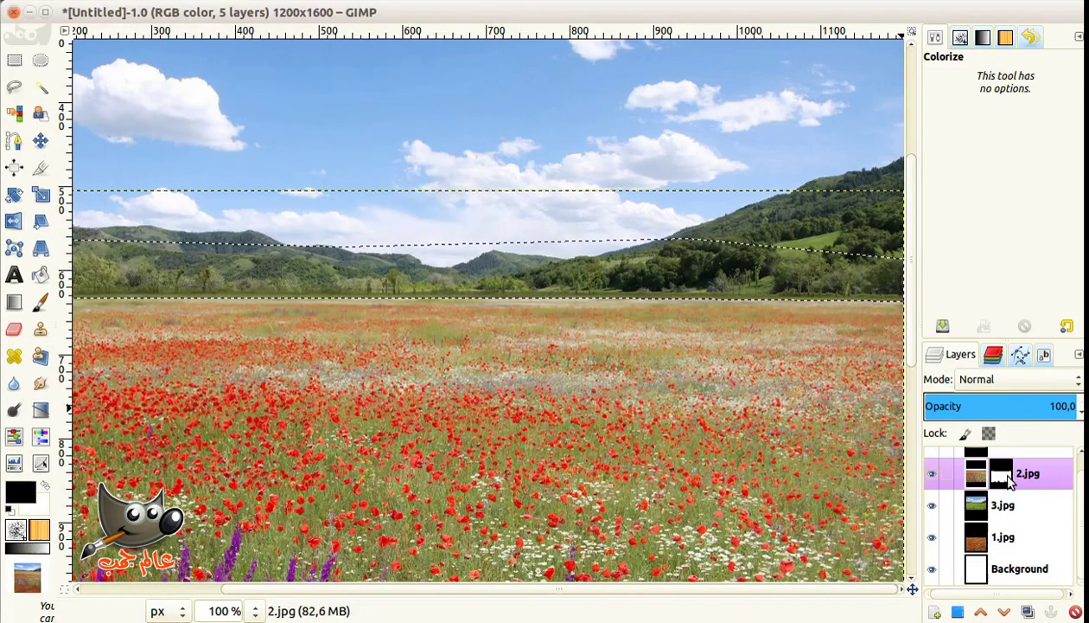
Target the 2.jpg layer mask with the Paintbrush at 50% zoom, with no selection
{"action": "left_click", "coordinate": [42, 304]}
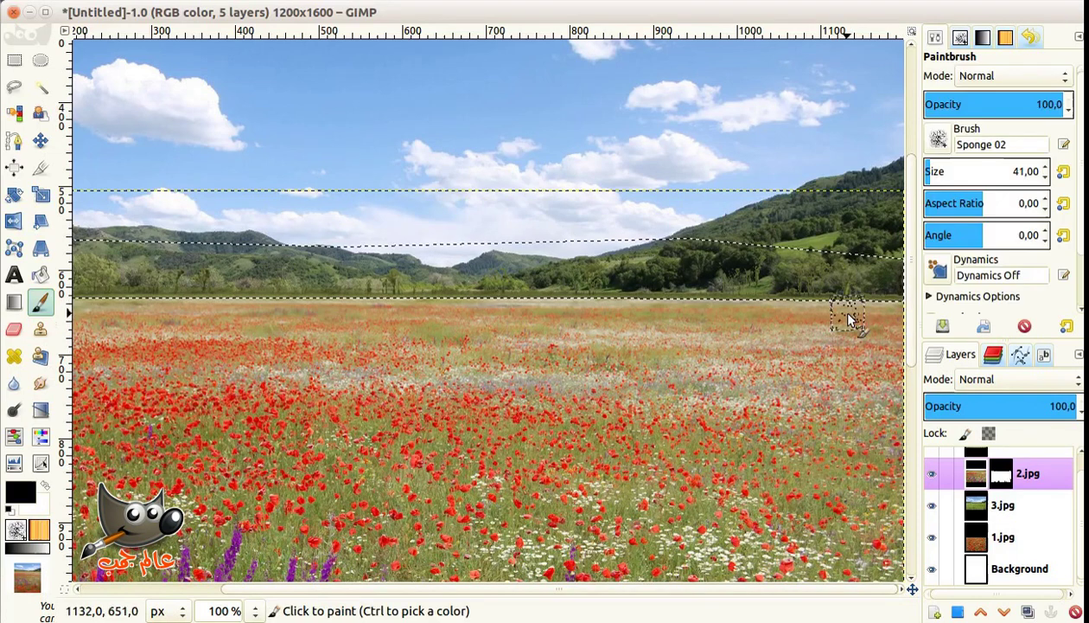
{"action": "left_click", "coordinate": [1003, 481]}
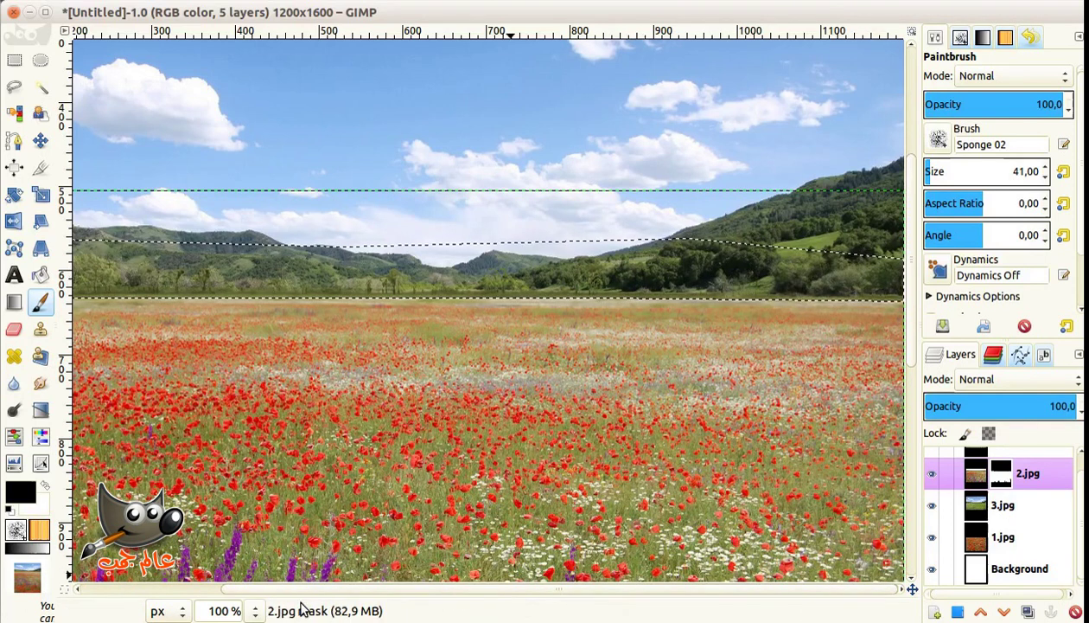
{"action": "left_click", "coordinate": [253, 611]}
{"action": "left_click", "coordinate": [238, 520]}
{"action": "left_click", "coordinate": [143, 12]}
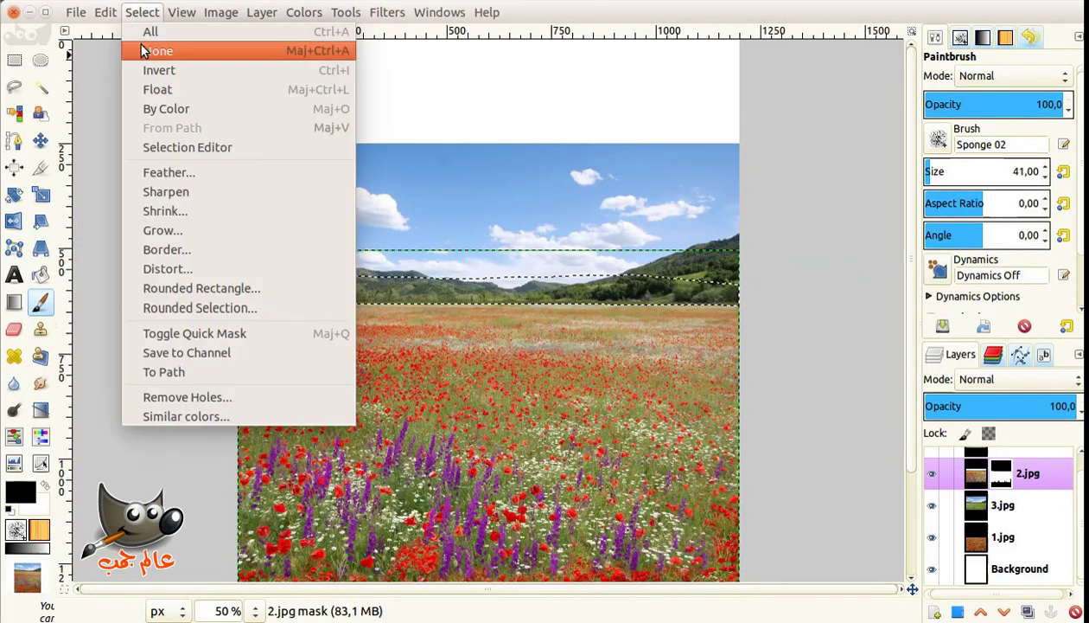
{"action": "left_click", "coordinate": [138, 46]}
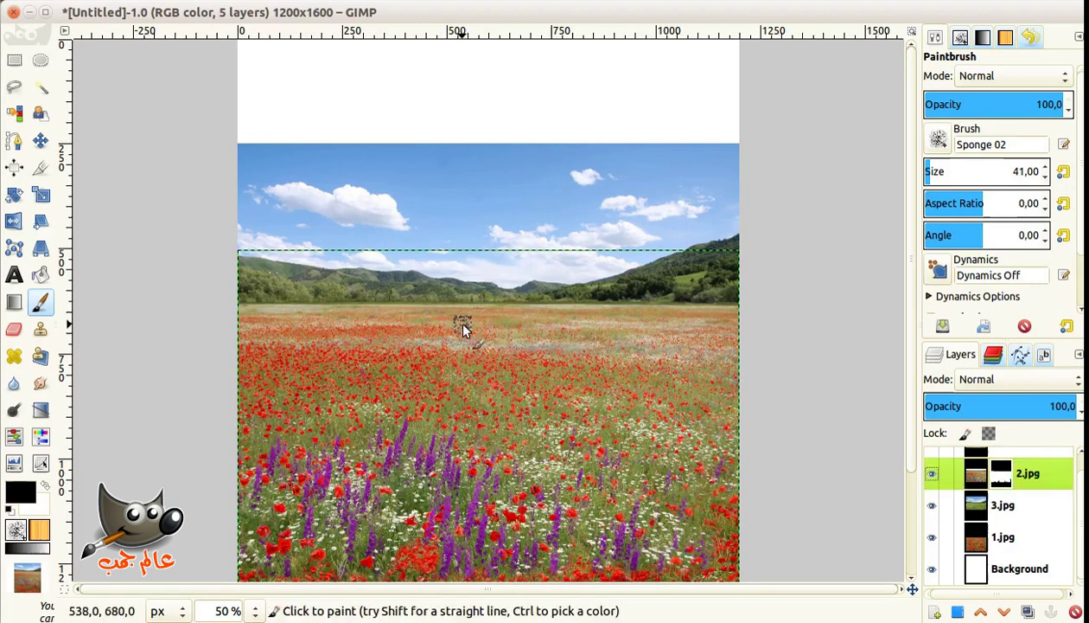
Use the 2. Hardness 025 brush at 6.5 opacity
{"action": "left_click", "coordinate": [938, 139]}
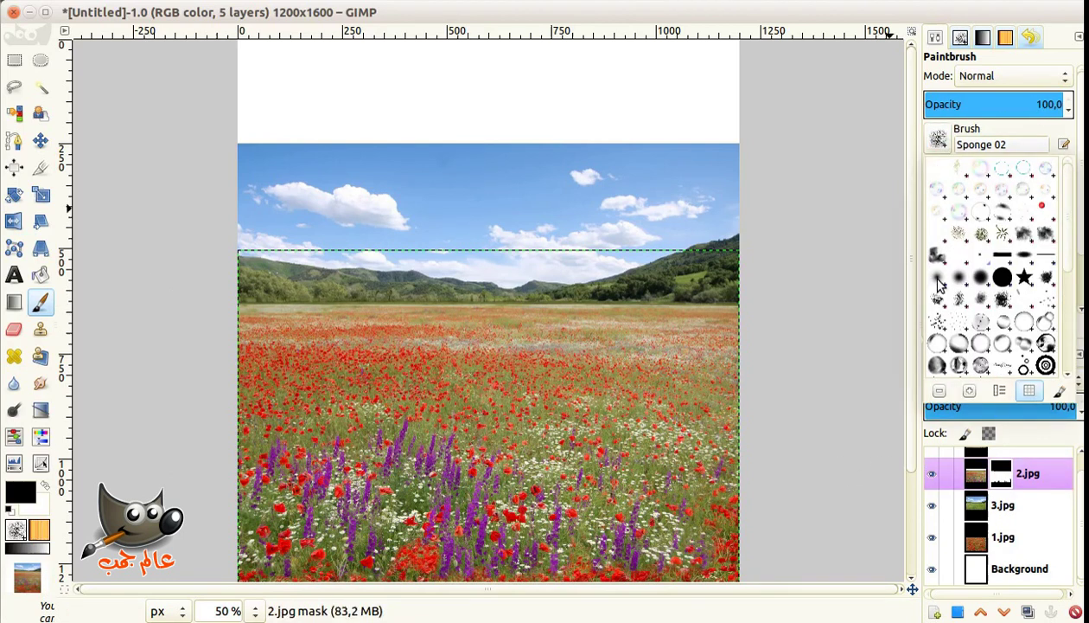
{"action": "left_click", "coordinate": [937, 279]}
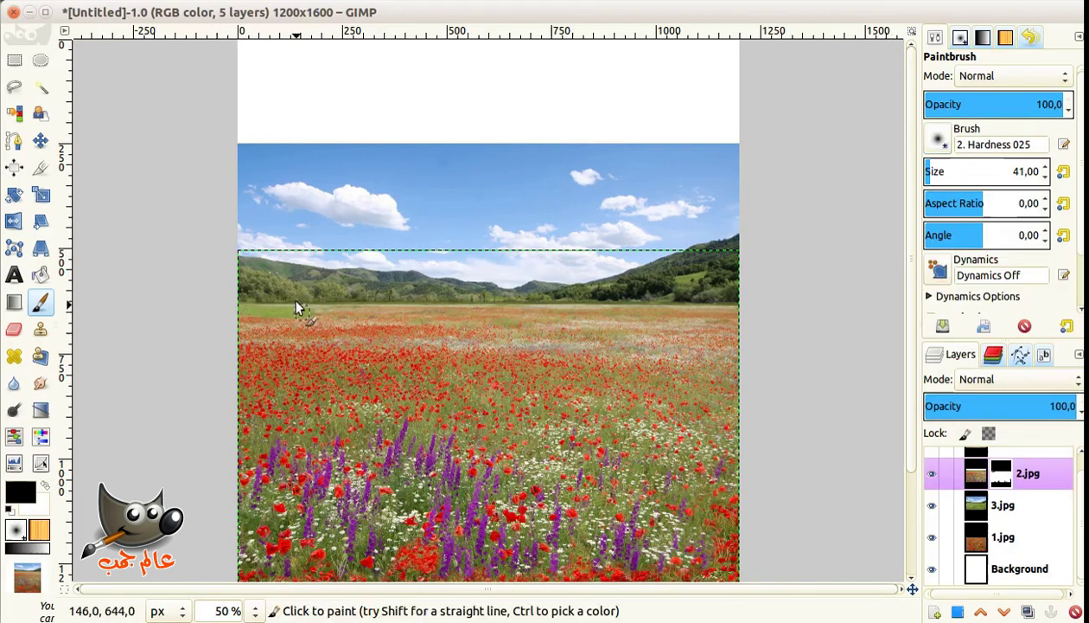
{"action": "left_click", "coordinate": [104, 4]}
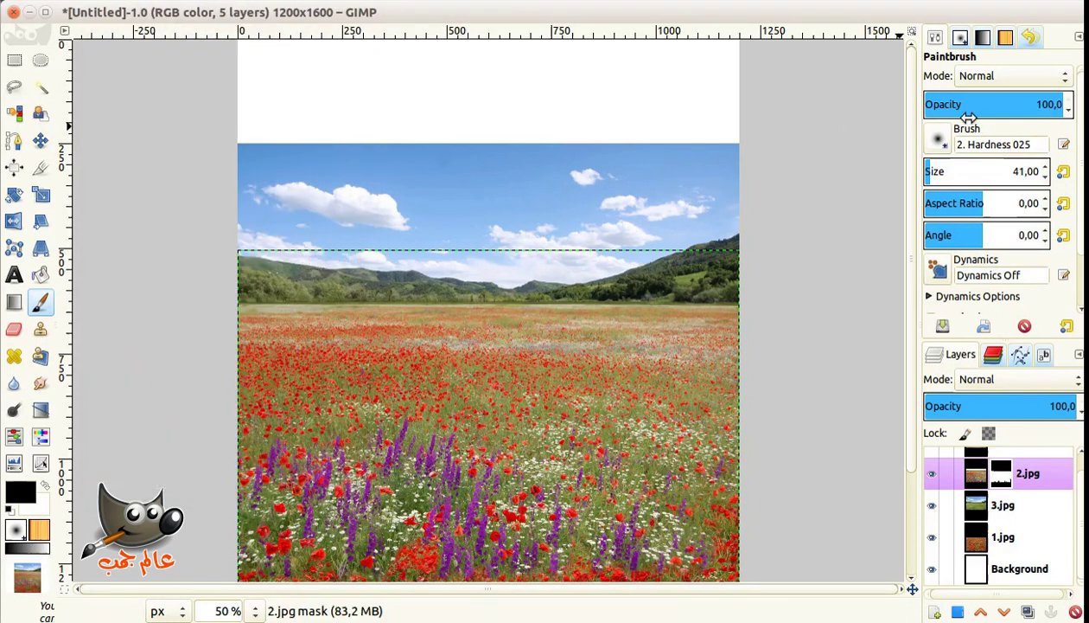
{"action": "left_click", "coordinate": [938, 102]}
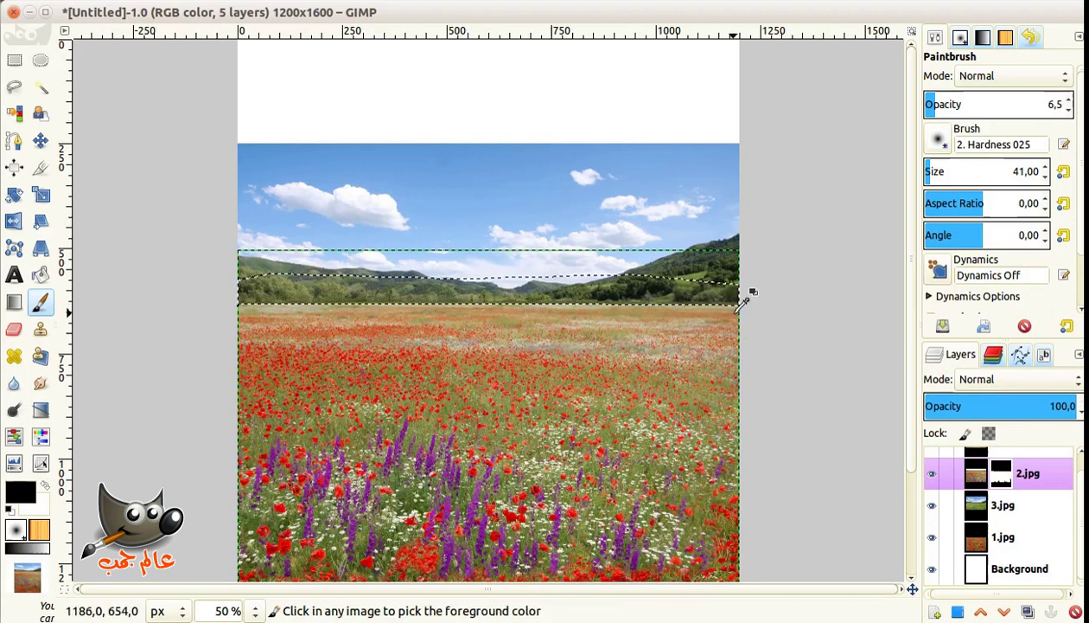
Feather the hills band selection by 5 px
{"action": "left_click", "coordinate": [141, 12]}
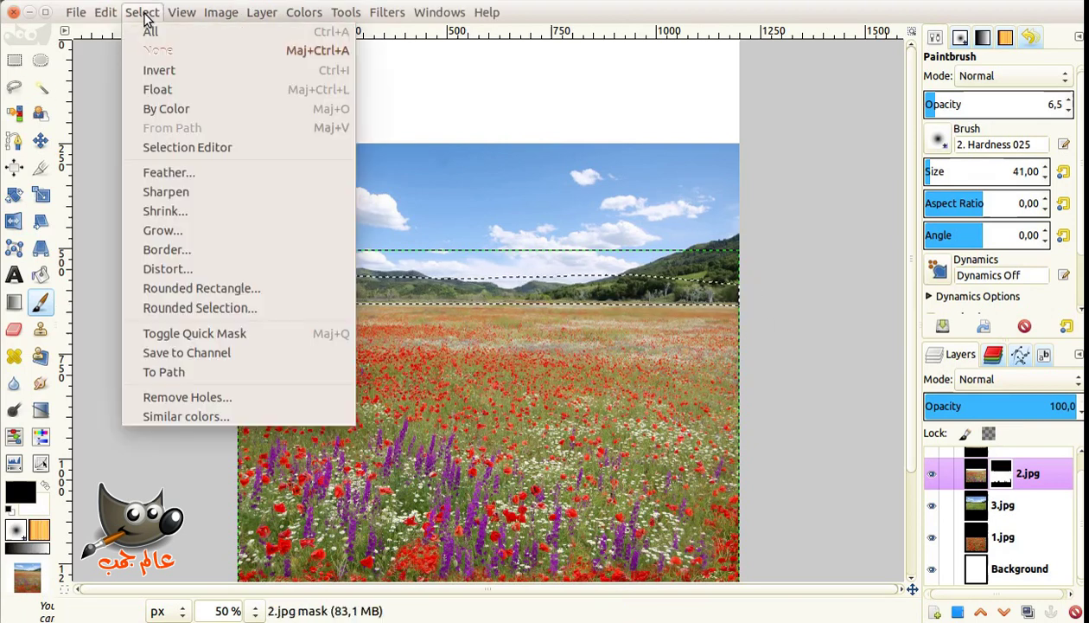
{"action": "left_click", "coordinate": [160, 171]}
{"action": "left_click", "coordinate": [574, 362]}
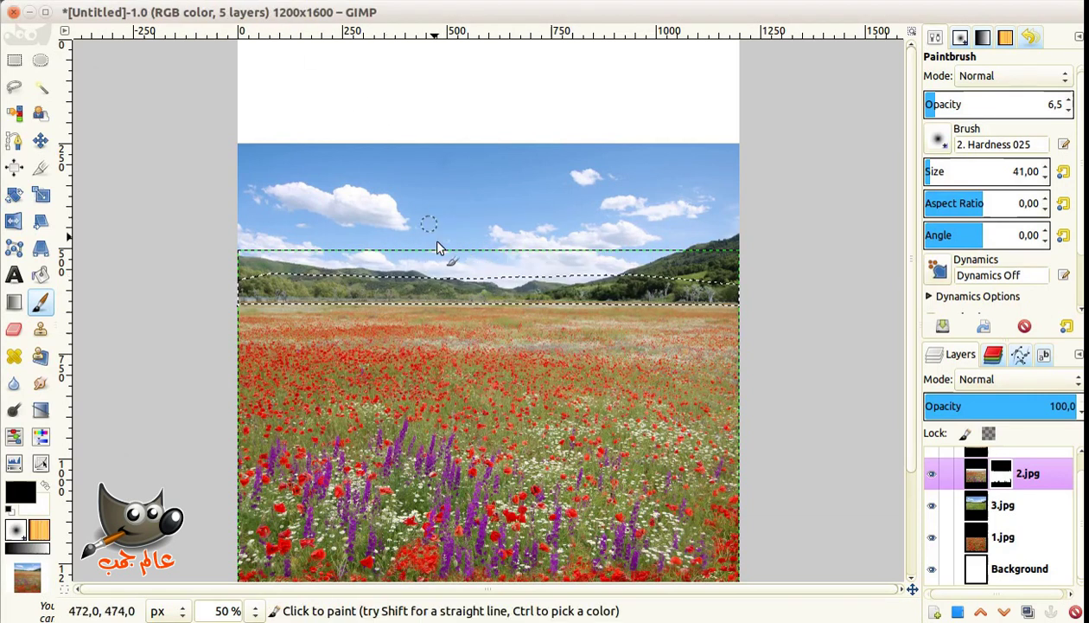
Colorize the band on the 2.jpg image with hue 57, saturation 32, lightness -36
{"action": "left_click", "coordinate": [262, 12]}
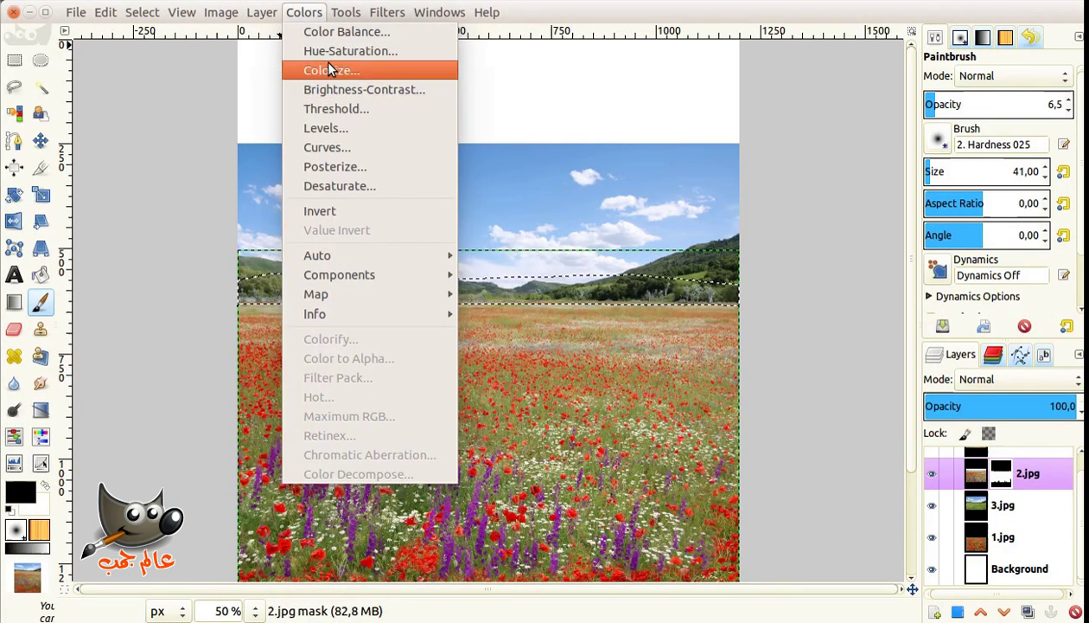
{"action": "left_click", "coordinate": [327, 65]}
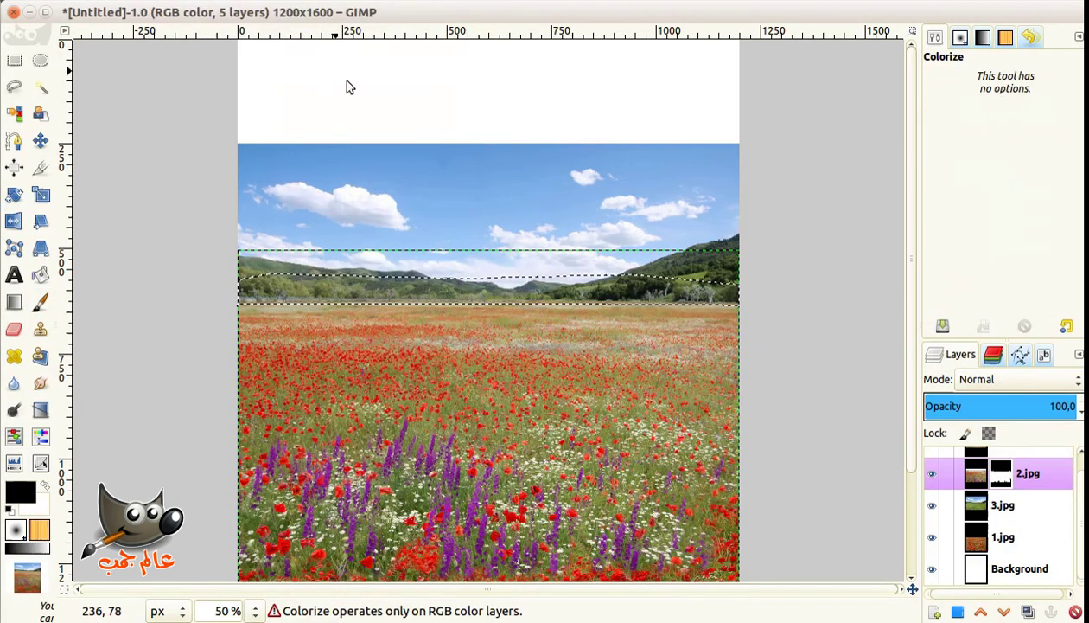
{"action": "left_click", "coordinate": [975, 473]}
{"action": "left_click", "coordinate": [670, 292]}
{"action": "left_click_drag", "start_coordinate": [319, 13], "coordinate": [899, 73]}
{"action": "mouse_move", "coordinate": [913, 188]}
{"action": "left_mouse_down"}
{"action": "mouse_move", "coordinate": [877, 224]}
{"action": "mouse_move", "coordinate": [858, 212]}
{"action": "mouse_move", "coordinate": [874, 190]}
{"action": "left_mouse_up"}
{"action": "mouse_move", "coordinate": [913, 236]}
{"action": "left_mouse_down"}
{"action": "mouse_move", "coordinate": [883, 236]}
{"action": "mouse_move", "coordinate": [878, 190]}
{"action": "mouse_move", "coordinate": [862, 198]}
{"action": "left_mouse_up"}
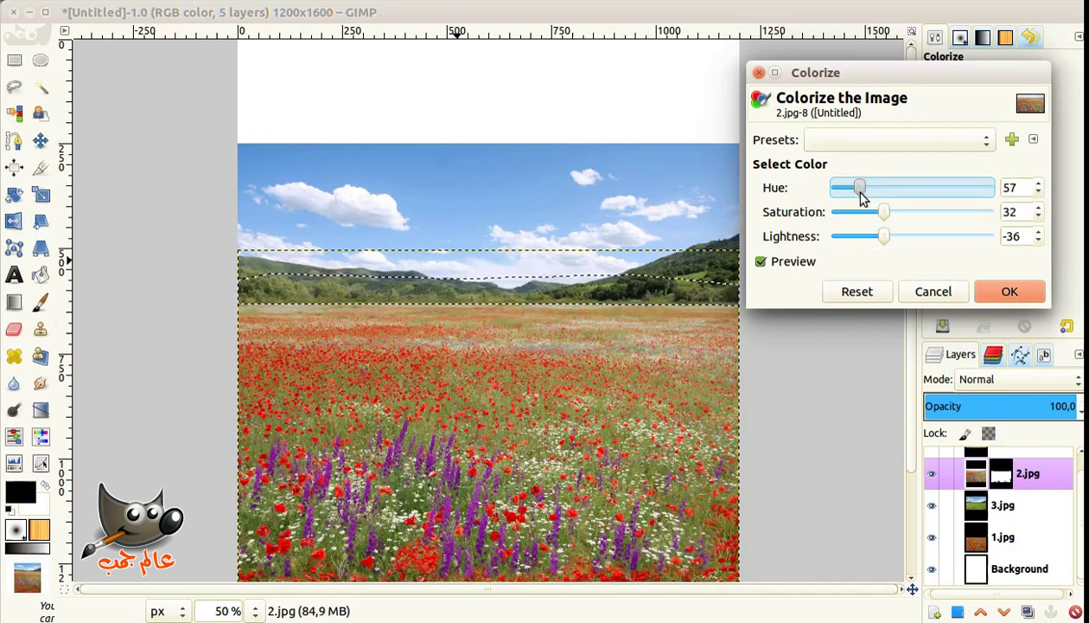
{"action": "left_click", "coordinate": [1010, 291]}
{"action": "left_click", "coordinate": [142, 12]}
Clear the selection and paint the 2.jpg mask with the Acrylic 05 brush at size 53
{"action": "left_click", "coordinate": [154, 49]}
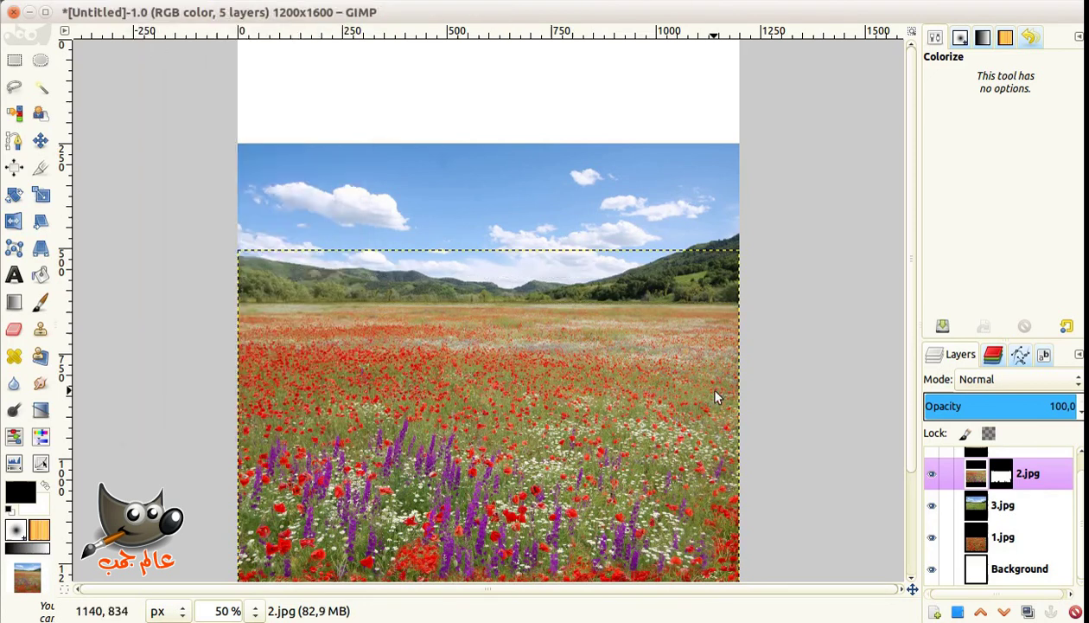
{"action": "left_click", "coordinate": [958, 483]}
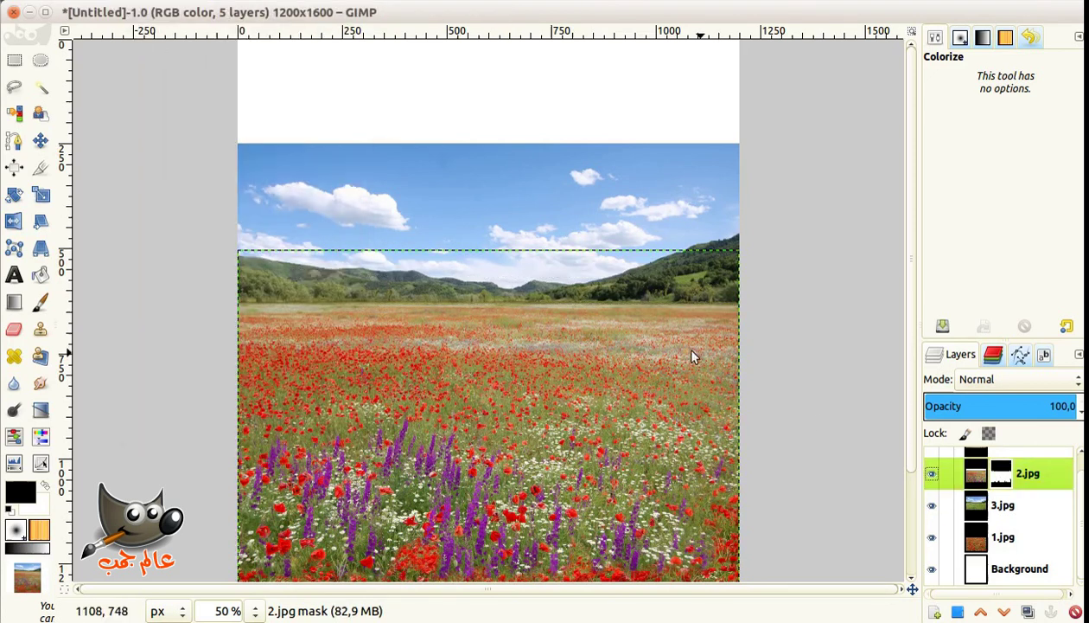
{"action": "left_click", "coordinate": [960, 38]}
{"action": "left_click", "coordinate": [1052, 130]}
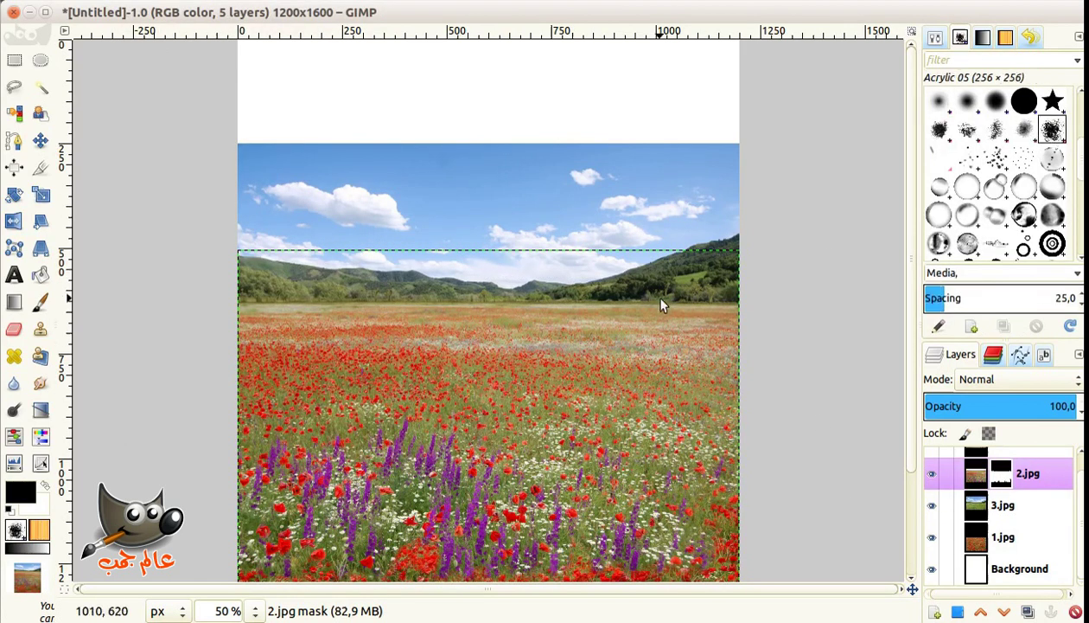
{"action": "key", "text": "p"}
{"action": "left_click", "coordinate": [1003, 474]}
{"action": "key", "text": "bracketright"}
{"action": "key", "text": "bracketright"}
{"action": "key", "text": "bracketright"}
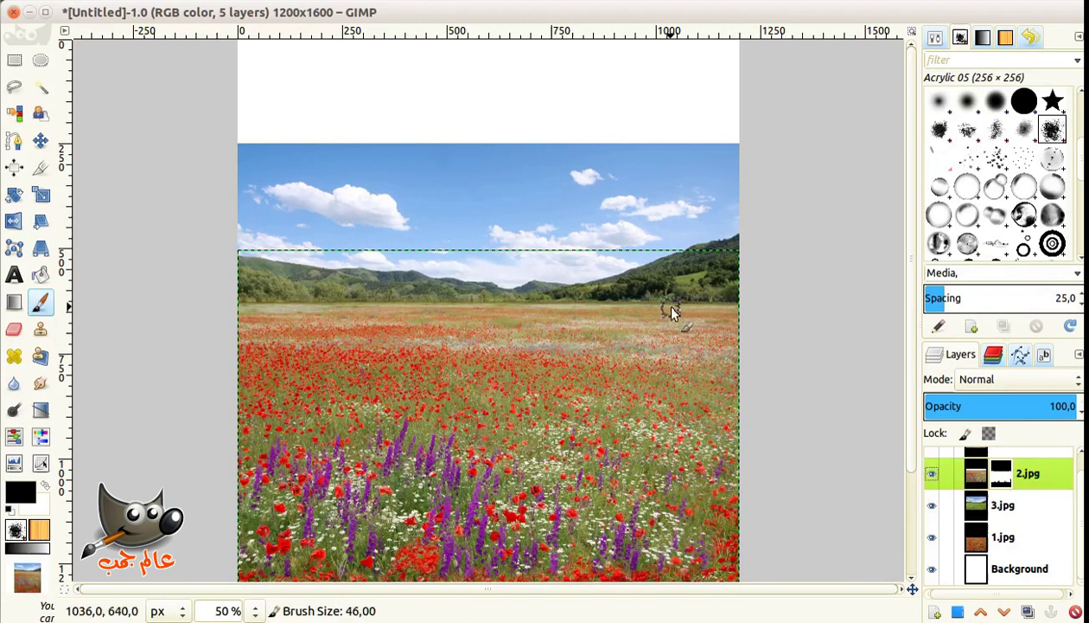
Inspect the hills at 100% zoom, then return to 50%
{"action": "left_click", "coordinate": [255, 610]}
{"action": "left_click", "coordinate": [243, 496]}
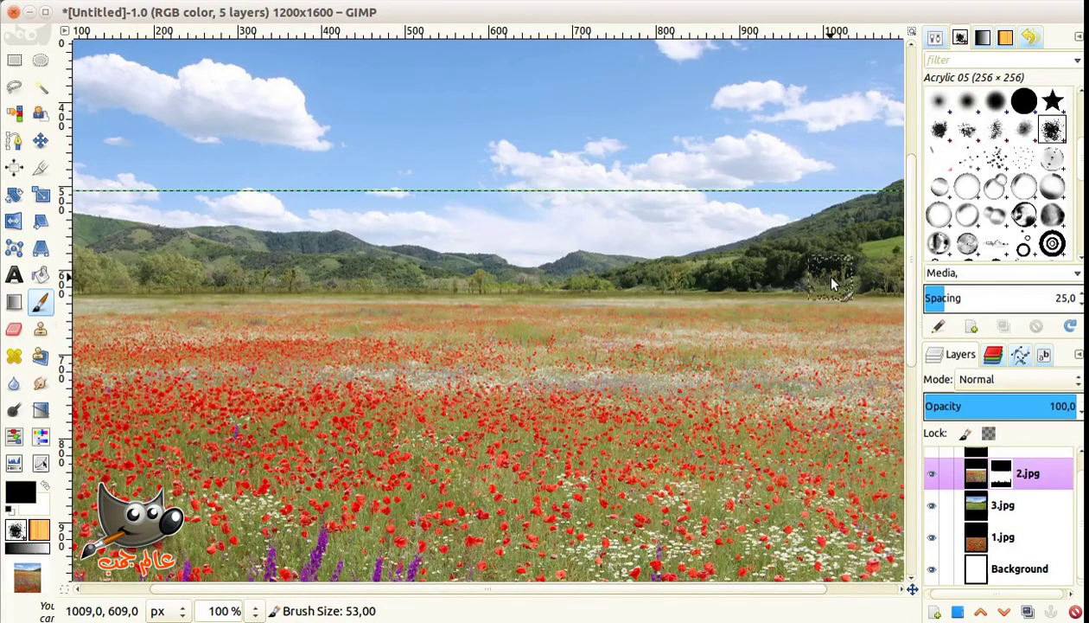
{"action": "left_click", "coordinate": [935, 37]}
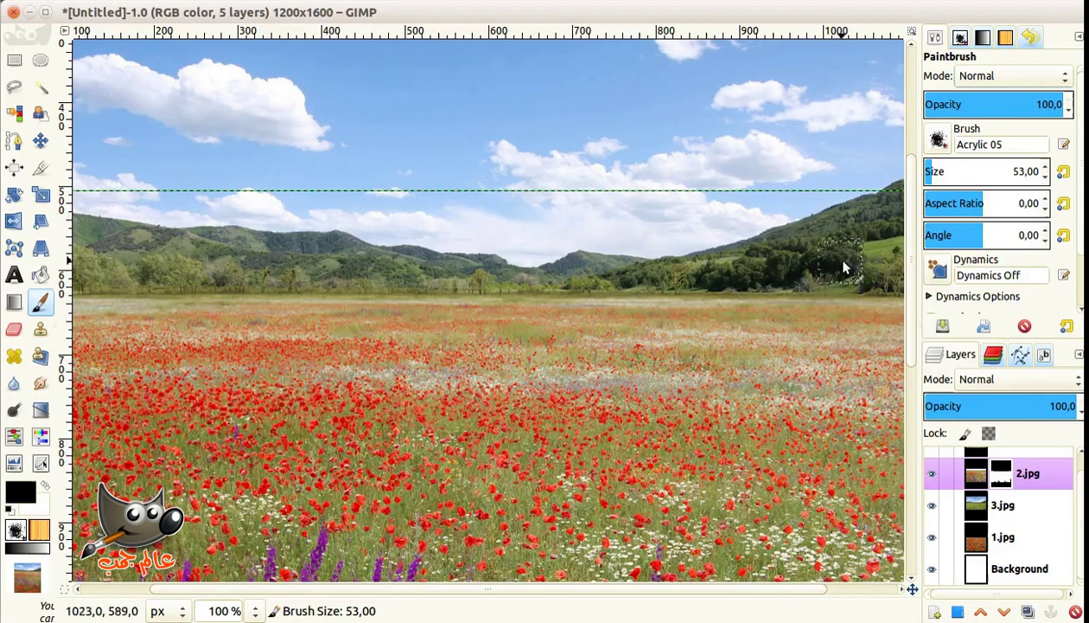
{"action": "scroll", "coordinate": [686, 588], "scroll_direction": "right", "scroll_amount": 1}
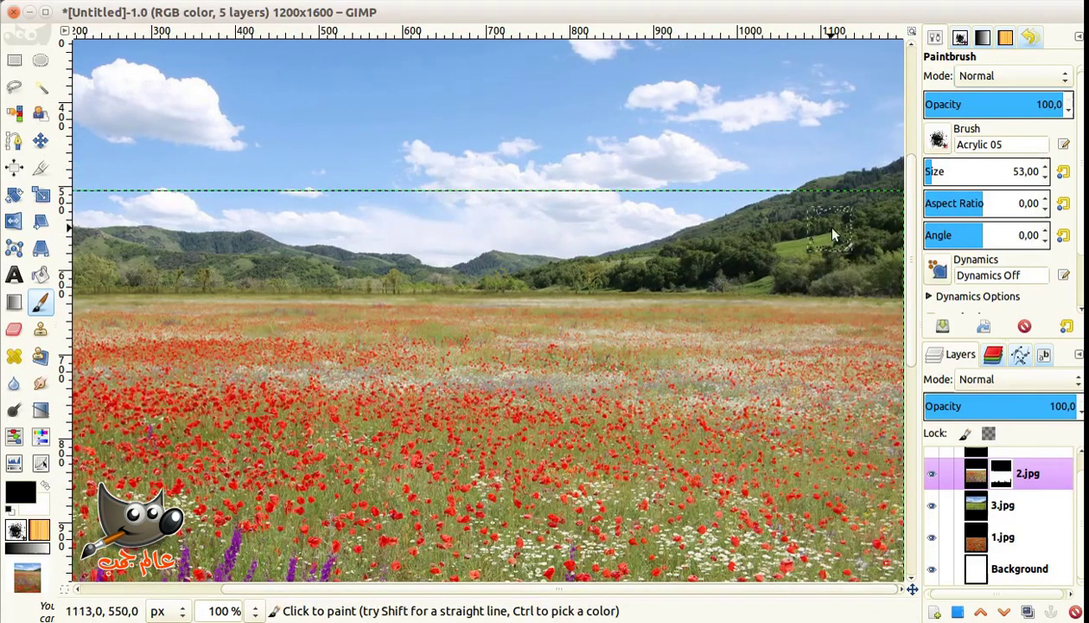
{"action": "scroll", "coordinate": [263, 588], "scroll_direction": "left", "scroll_amount": 2}
{"action": "left_click", "coordinate": [255, 611]}
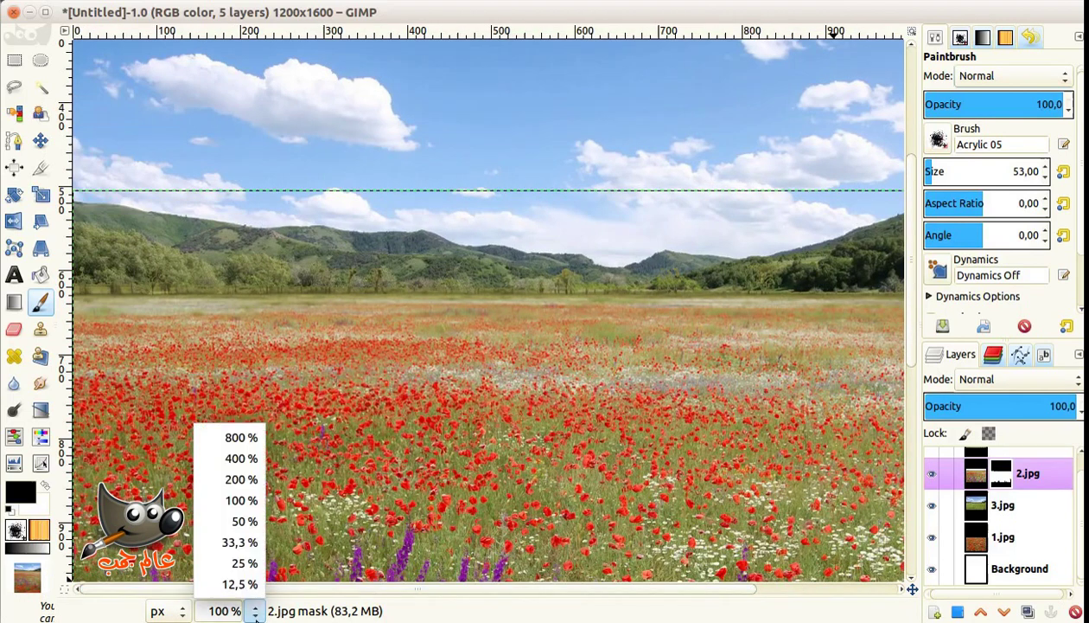
{"action": "left_click", "coordinate": [245, 521]}
Show the 4.jpg layer, place it below 3.jpg, and scale it to image size
{"action": "scroll", "coordinate": [994, 485], "scroll_direction": "up", "scroll_amount": 1}
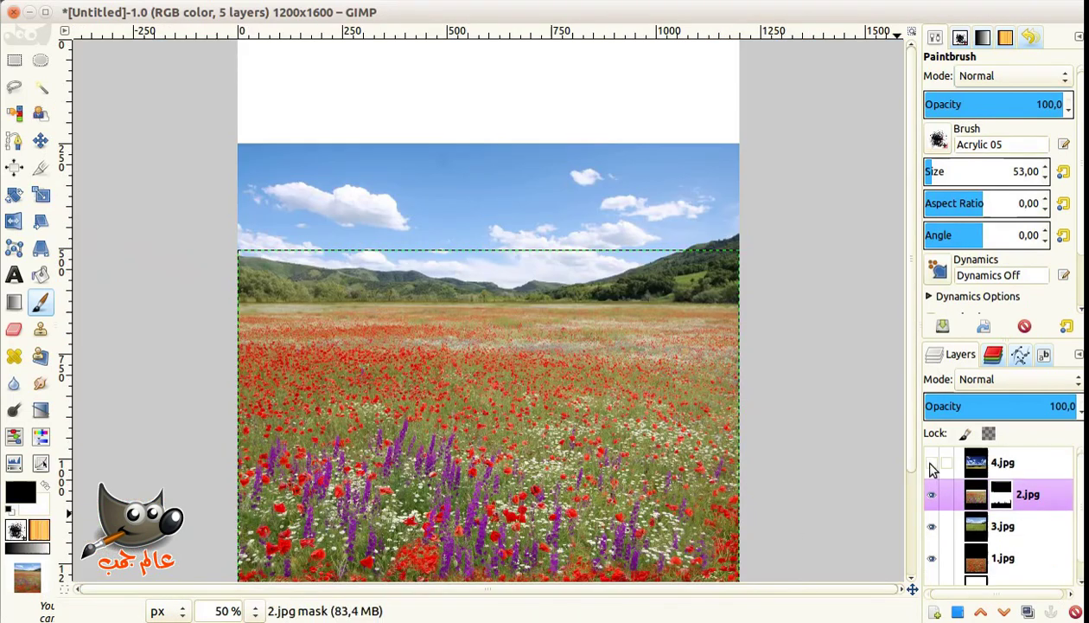
{"action": "left_click", "coordinate": [931, 463]}
{"action": "mouse_move", "coordinate": [986, 463]}
{"action": "left_mouse_down"}
{"action": "mouse_move", "coordinate": [993, 515]}
{"action": "mouse_move", "coordinate": [971, 499]}
{"action": "mouse_move", "coordinate": [996, 538]}
{"action": "left_mouse_up"}
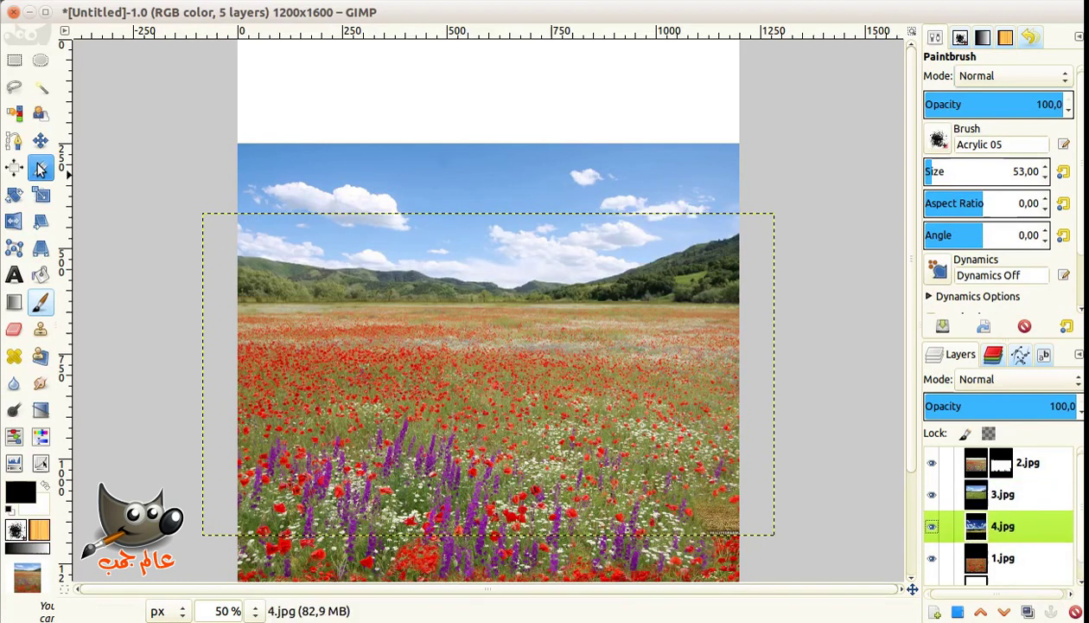
{"action": "left_click", "coordinate": [260, 12]}
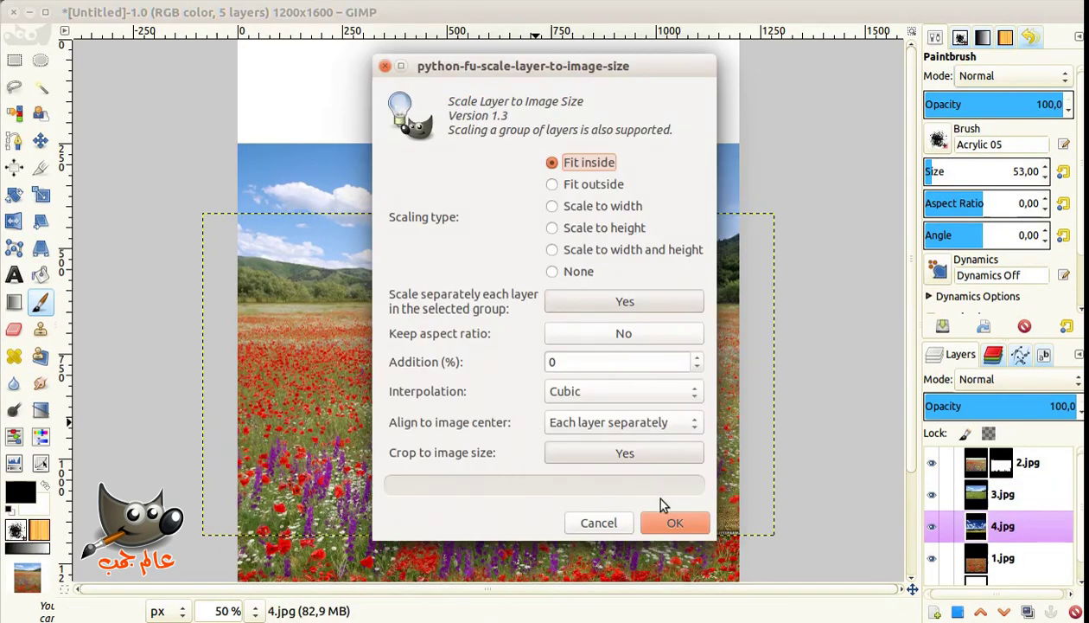
{"action": "left_click", "coordinate": [671, 523]}
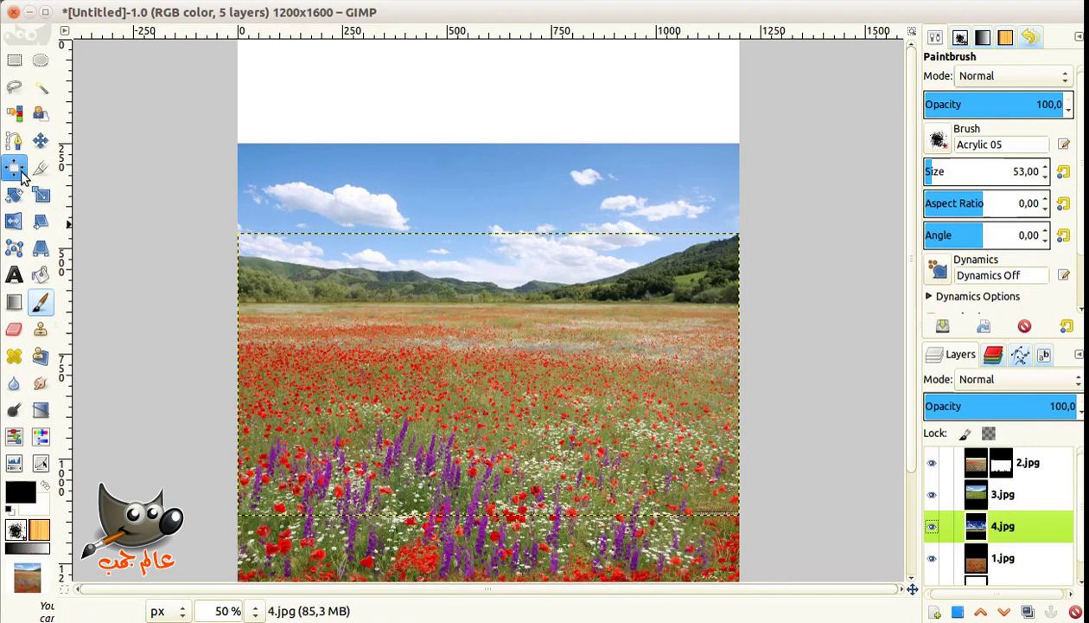
Align the 4.jpg layer to the canvas top and centre it horizontally
{"action": "left_click", "coordinate": [17, 169]}
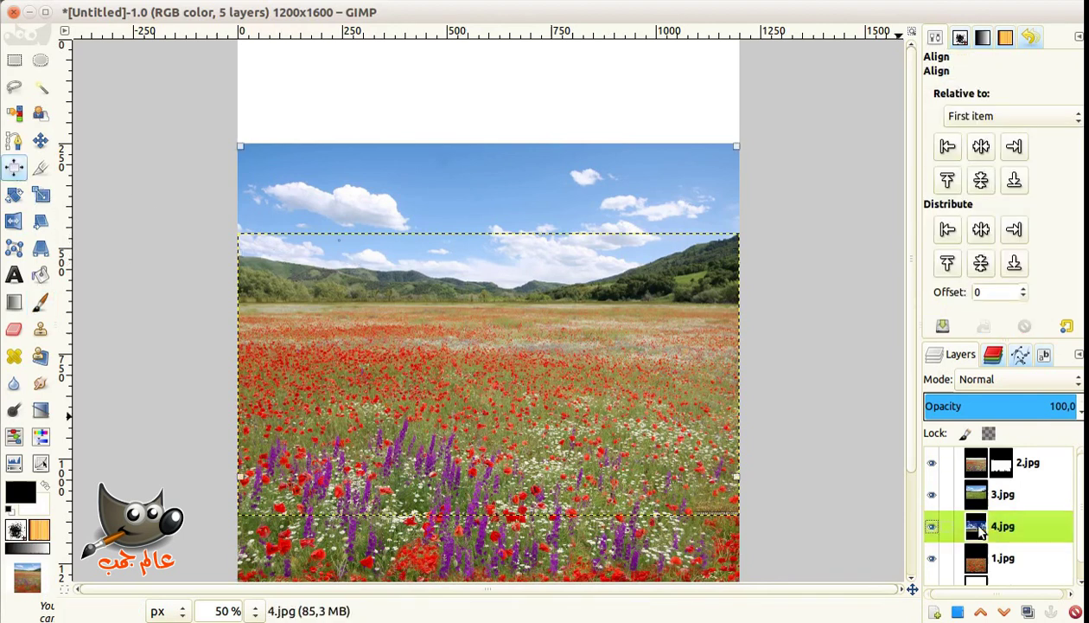
{"action": "left_click", "coordinate": [41, 140]}
{"action": "left_click_drag", "start_coordinate": [503, 427], "coordinate": [504, 283]}
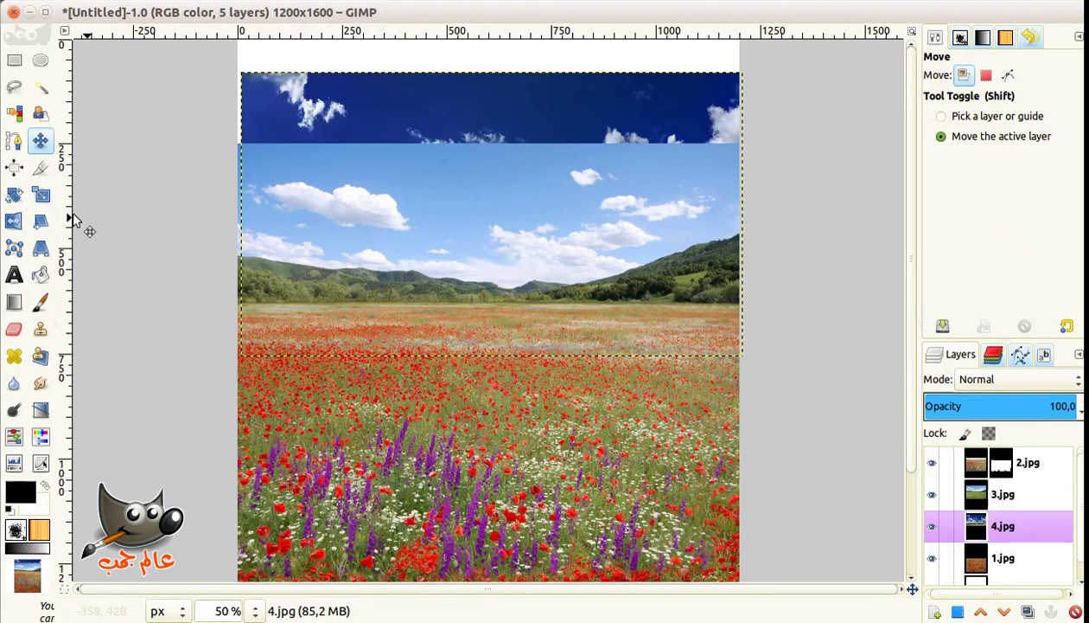
{"action": "left_click", "coordinate": [14, 167]}
{"action": "left_click", "coordinate": [350, 123]}
{"action": "left_click", "coordinate": [948, 179]}
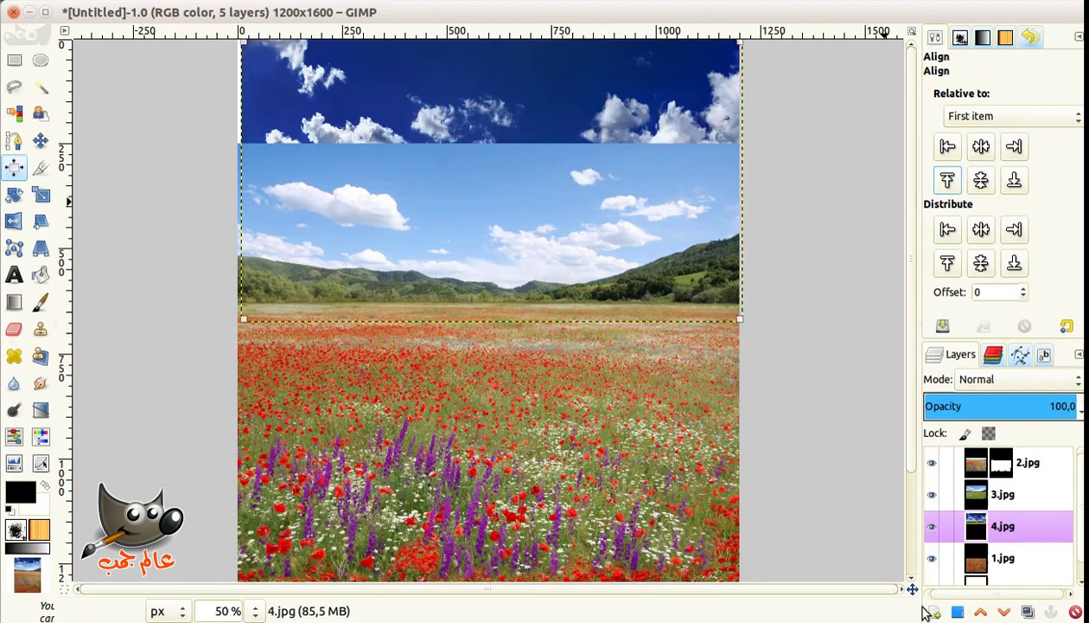
{"action": "left_click_drag", "start_coordinate": [913, 588], "coordinate": [984, 480]}
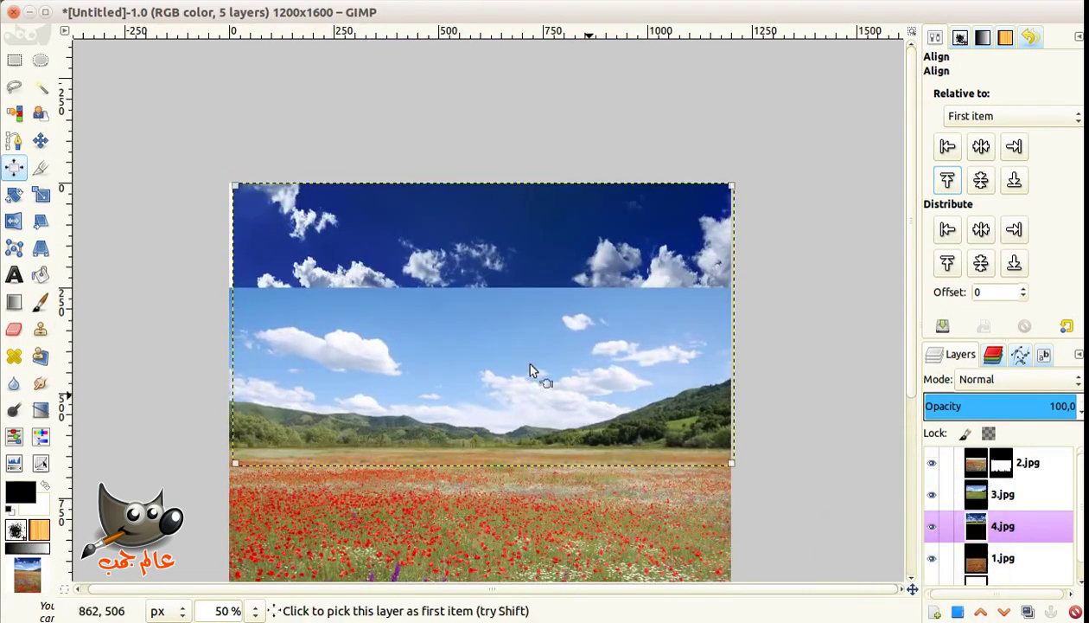
{"action": "left_click", "coordinate": [980, 146]}
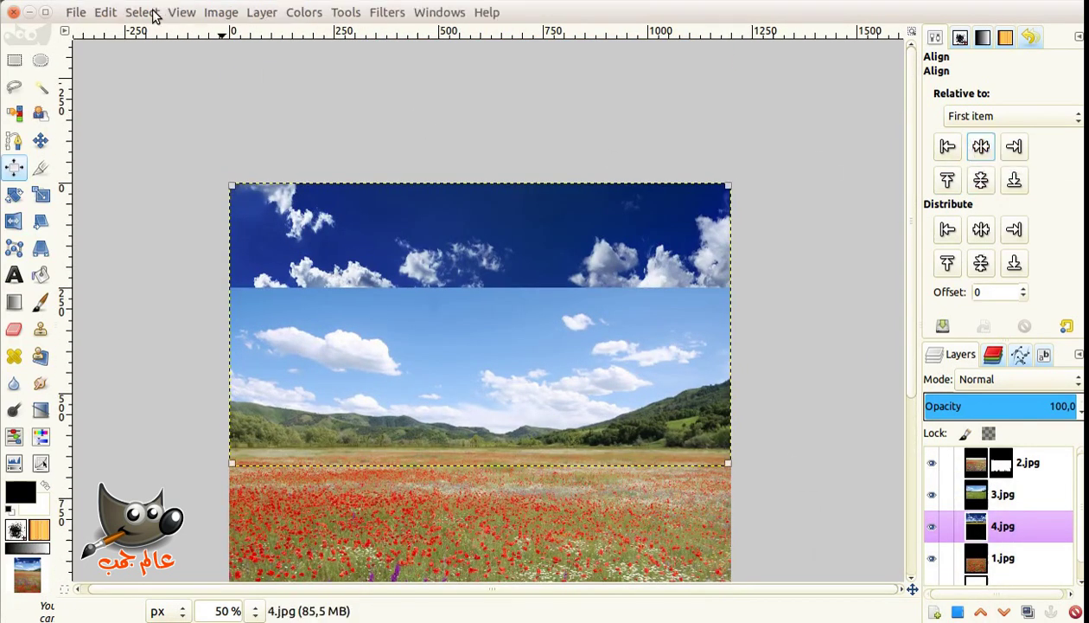
{"action": "left_click", "coordinate": [40, 301]}
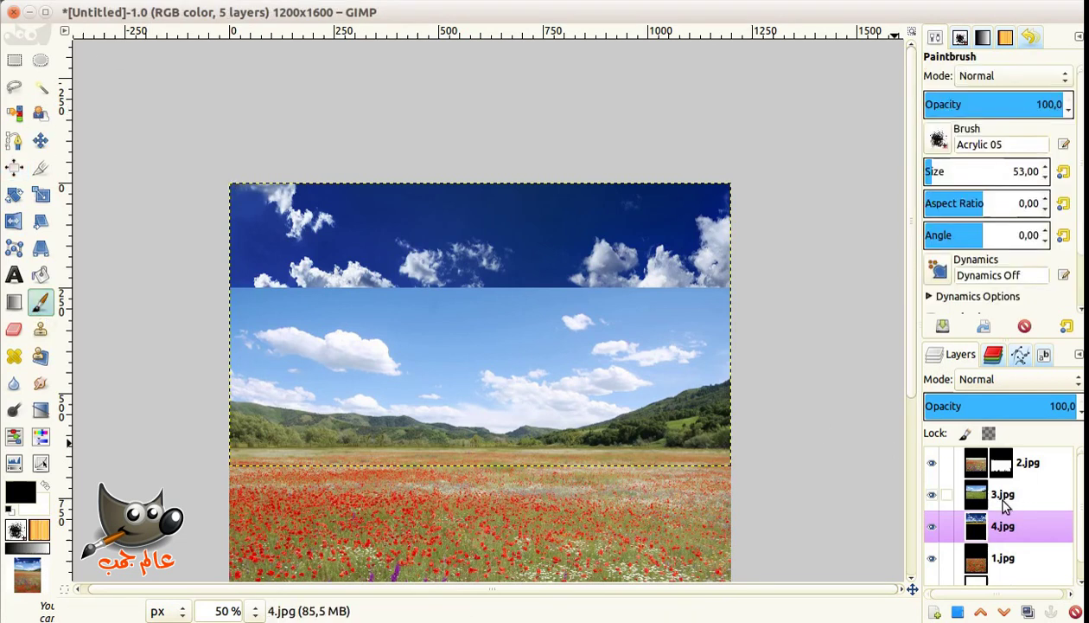
{"action": "left_click", "coordinate": [986, 524]}
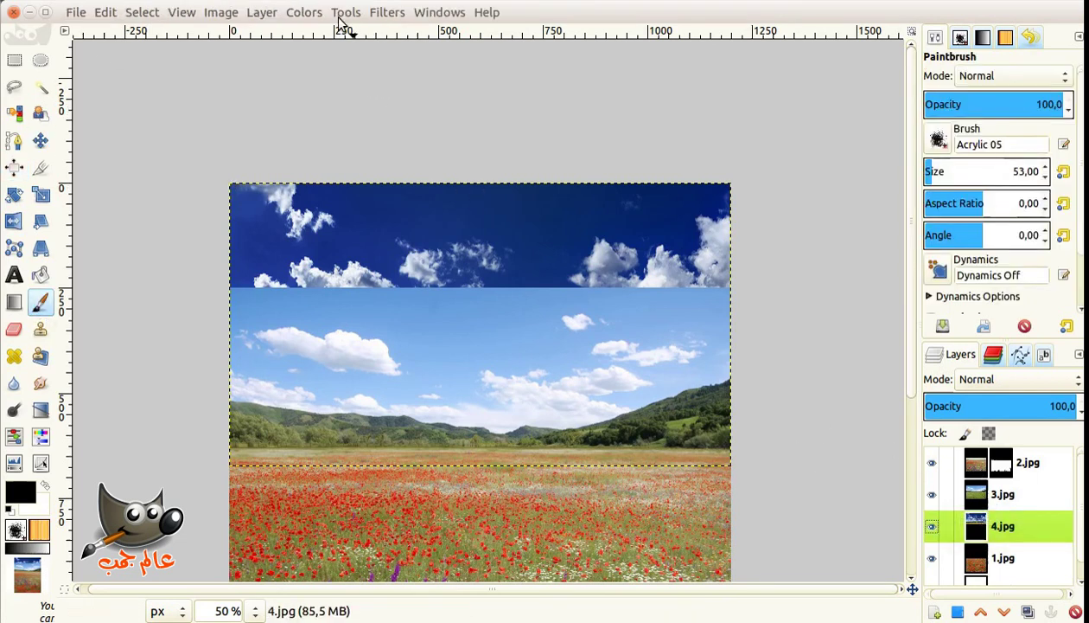
Brighten 4.jpg with Levels by dragging the midtone gamma slider left
{"action": "left_click", "coordinate": [15, 463]}
{"action": "left_click", "coordinate": [474, 221]}
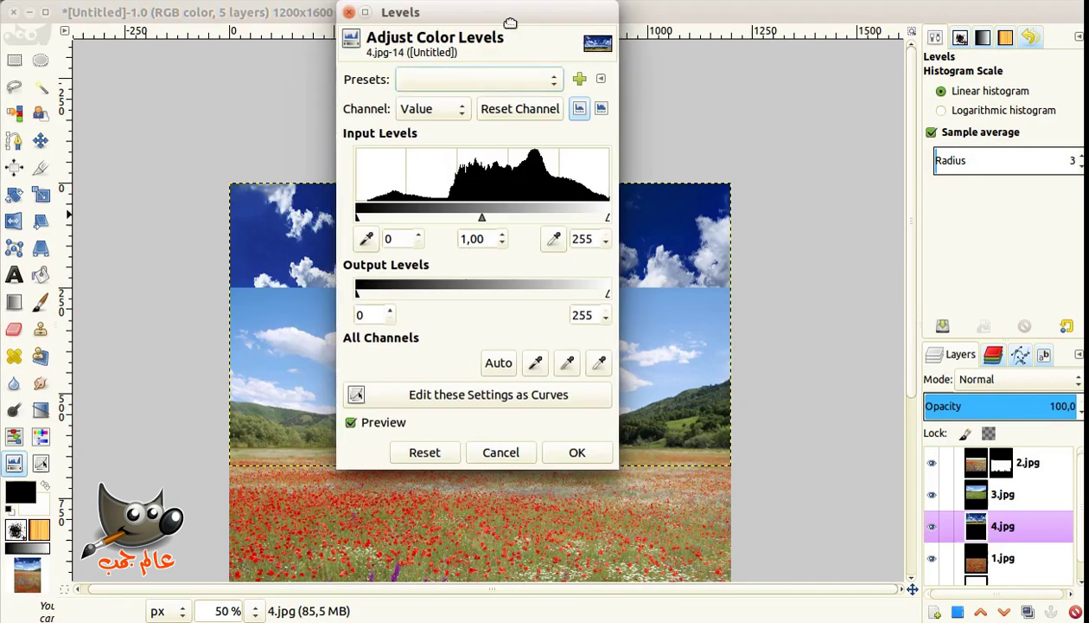
{"action": "left_click_drag", "start_coordinate": [816, 237], "coordinate": [750, 242]}
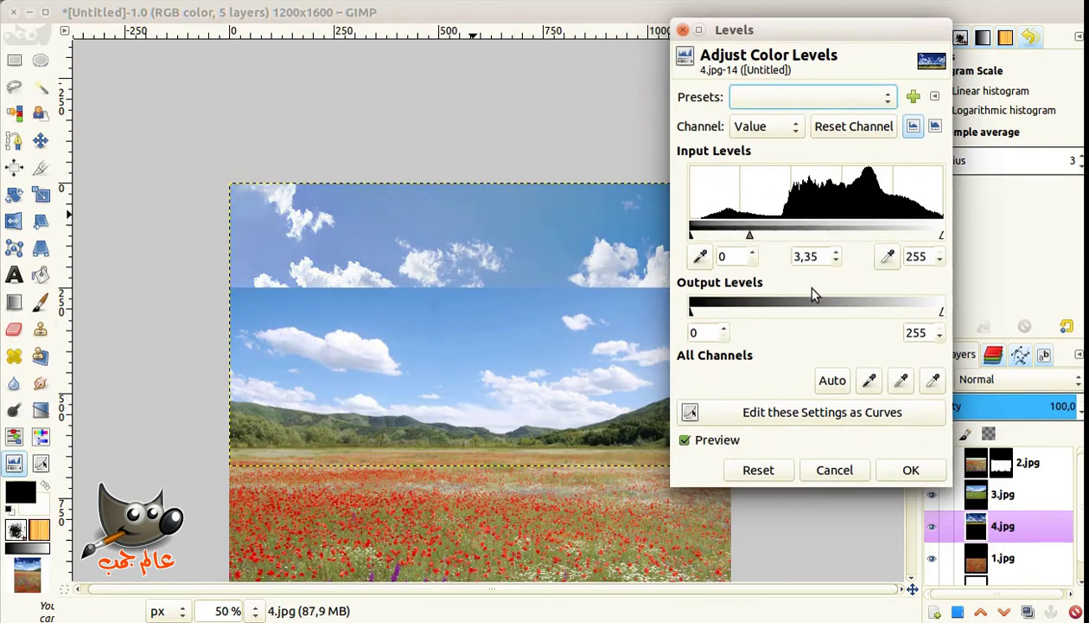
{"action": "left_click", "coordinate": [908, 472]}
Add a layer mask to 4.jpg and pick the soft Hardness 025 paintbrush
{"action": "right_click", "coordinate": [988, 525]}
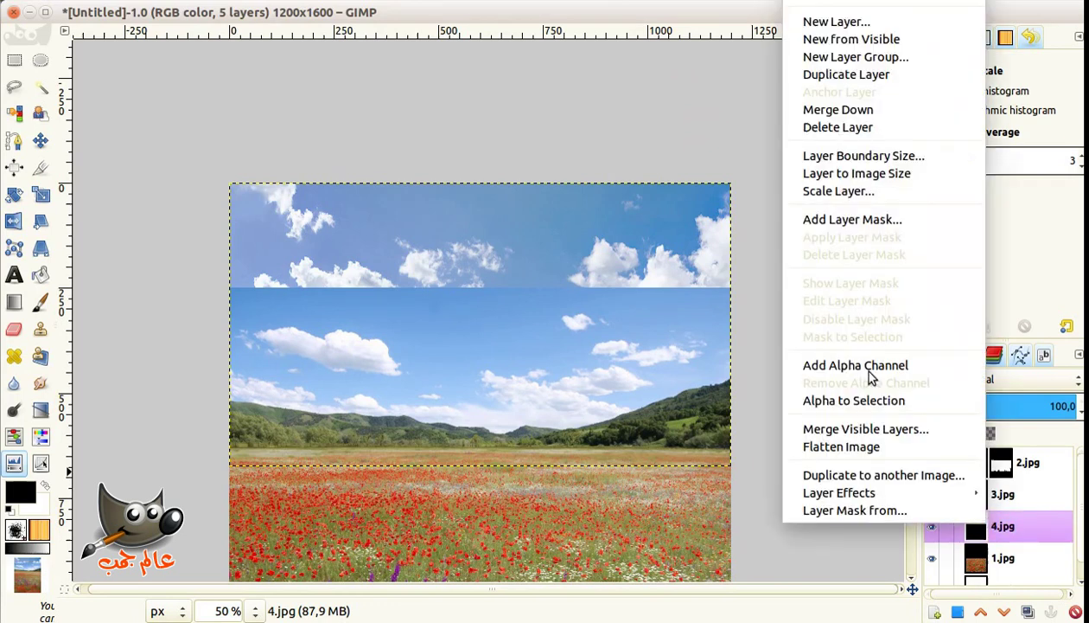
{"action": "left_click", "coordinate": [826, 219]}
{"action": "left_click", "coordinate": [588, 459]}
{"action": "left_click", "coordinate": [39, 301]}
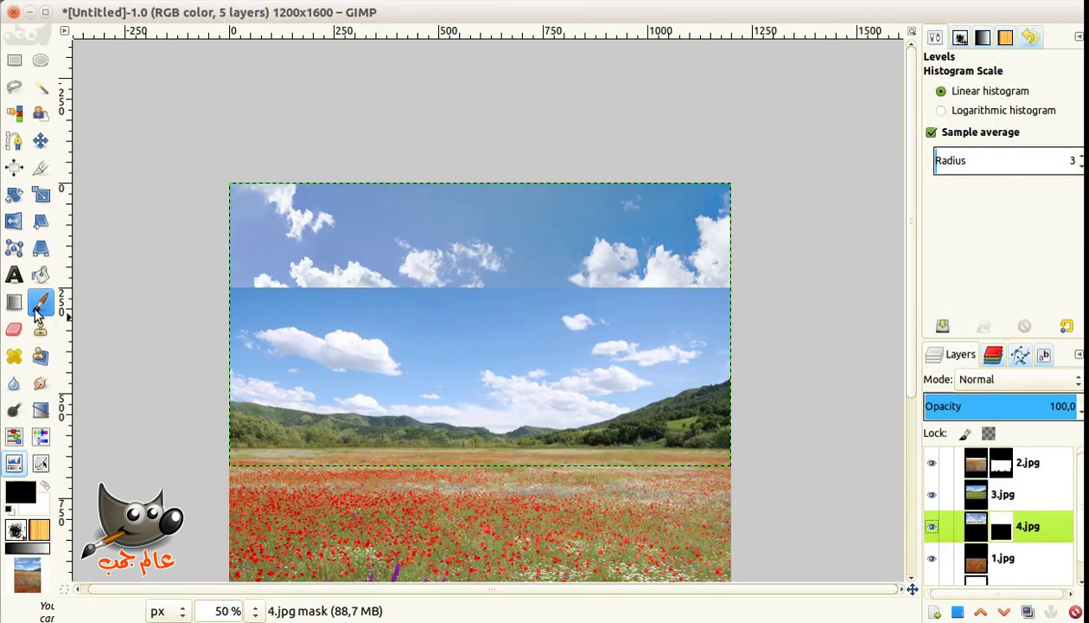
{"action": "left_click", "coordinate": [938, 140]}
{"action": "left_click", "coordinate": [939, 278]}
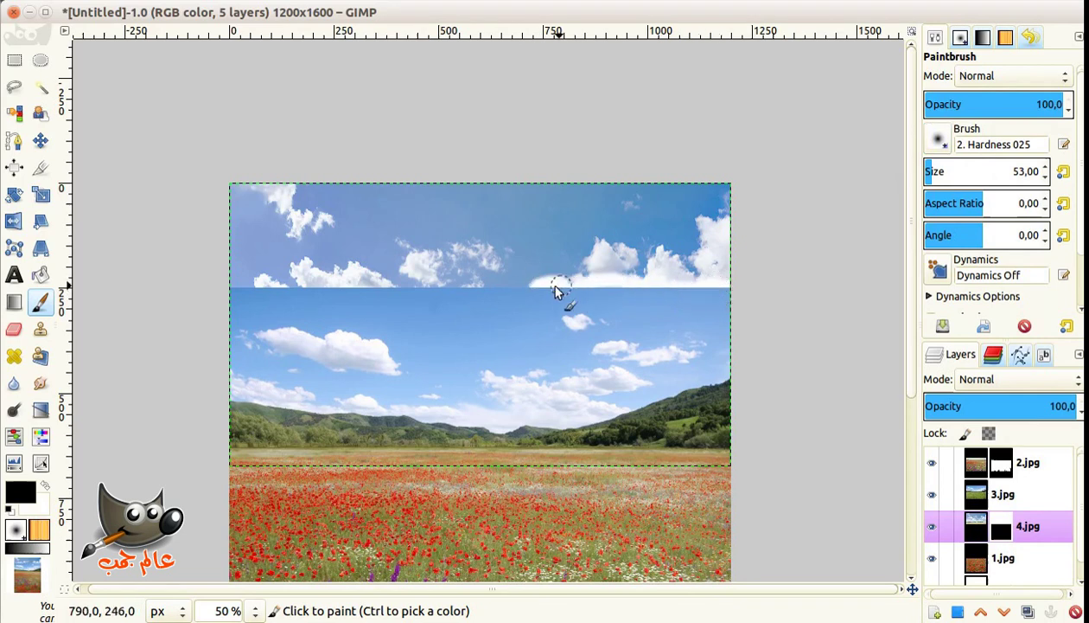
{"action": "left_click_drag", "start_coordinate": [554, 270], "coordinate": [631, 275]}
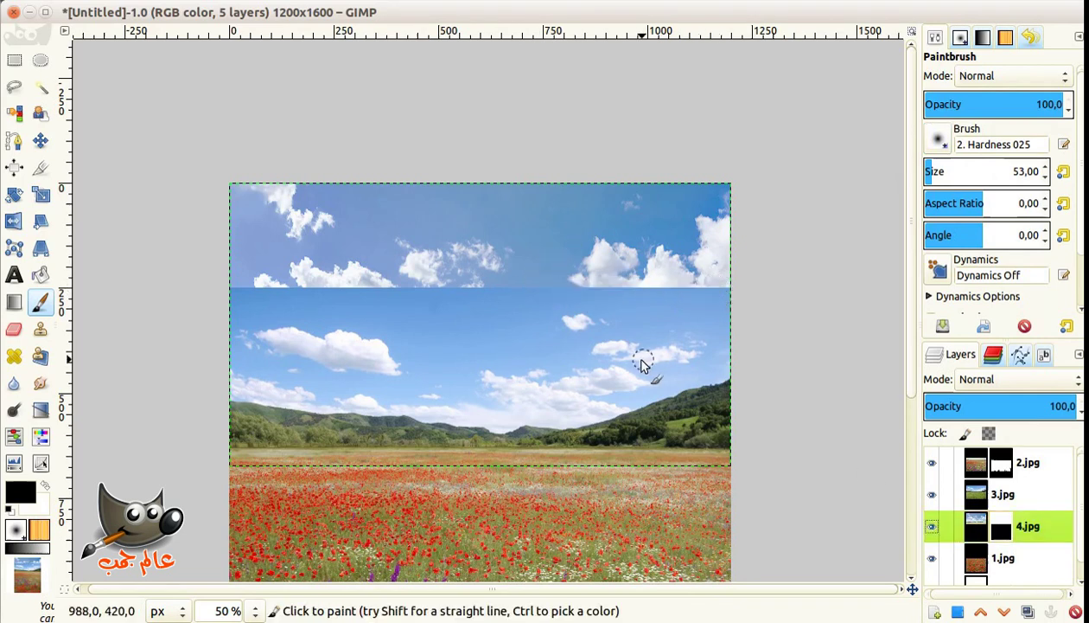
Move 4.jpg above 3.jpg and paint its mask black over the hills with a size-129 brush
{"action": "left_click_drag", "start_coordinate": [977, 526], "coordinate": [952, 497]}
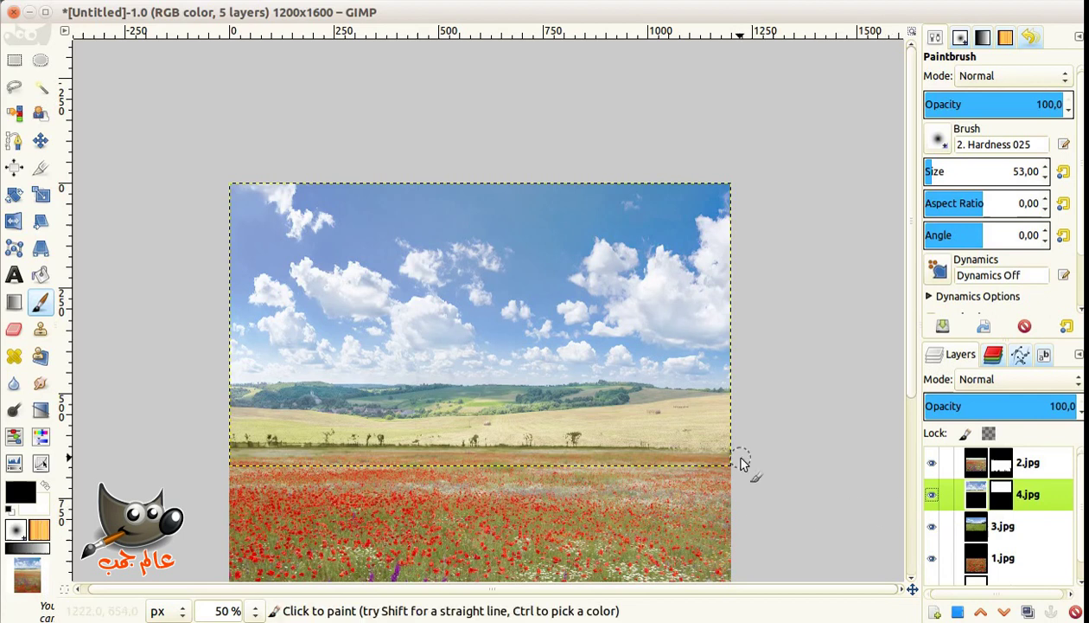
{"action": "left_click", "coordinate": [938, 172]}
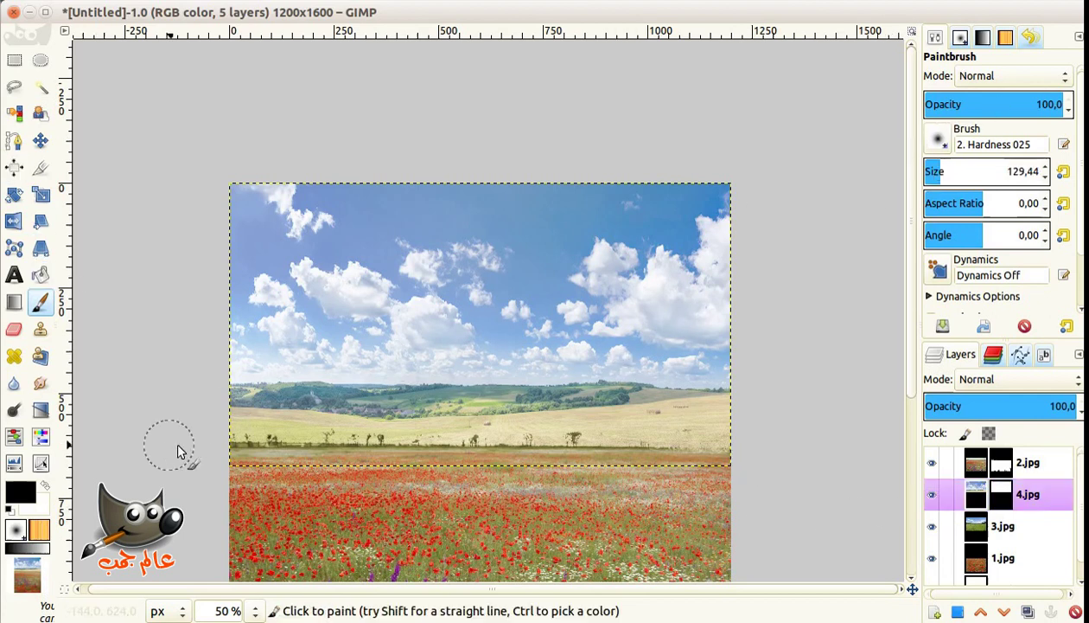
{"action": "left_click_drag", "start_coordinate": [165, 446], "coordinate": [864, 450]}
{"action": "left_click", "coordinate": [1000, 493]}
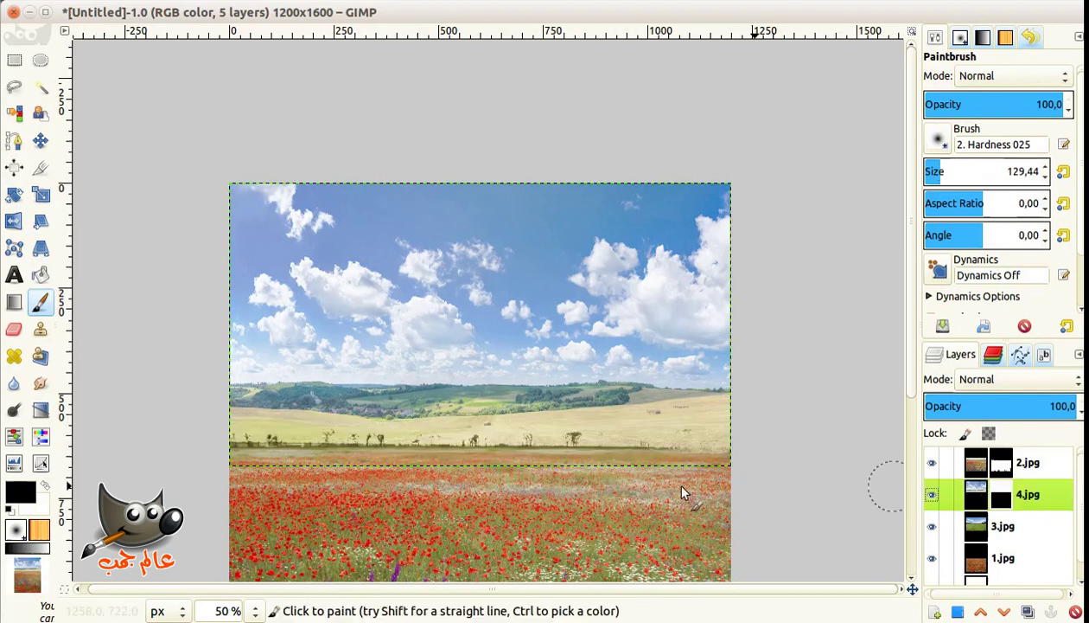
{"action": "mouse_move", "coordinate": [234, 424]}
{"action": "left_mouse_down"}
{"action": "mouse_move", "coordinate": [718, 423]}
{"action": "mouse_move", "coordinate": [658, 406]}
{"action": "left_mouse_up"}
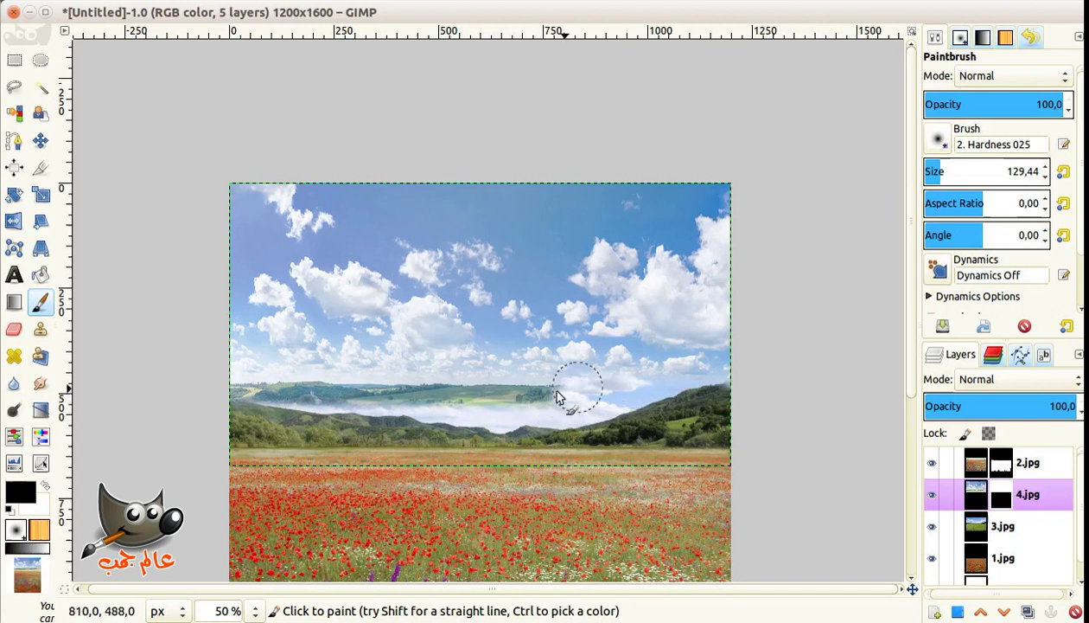
{"action": "mouse_move", "coordinate": [456, 399]}
{"action": "left_mouse_down"}
{"action": "mouse_move", "coordinate": [279, 380]}
{"action": "mouse_move", "coordinate": [245, 396]}
{"action": "left_mouse_up"}
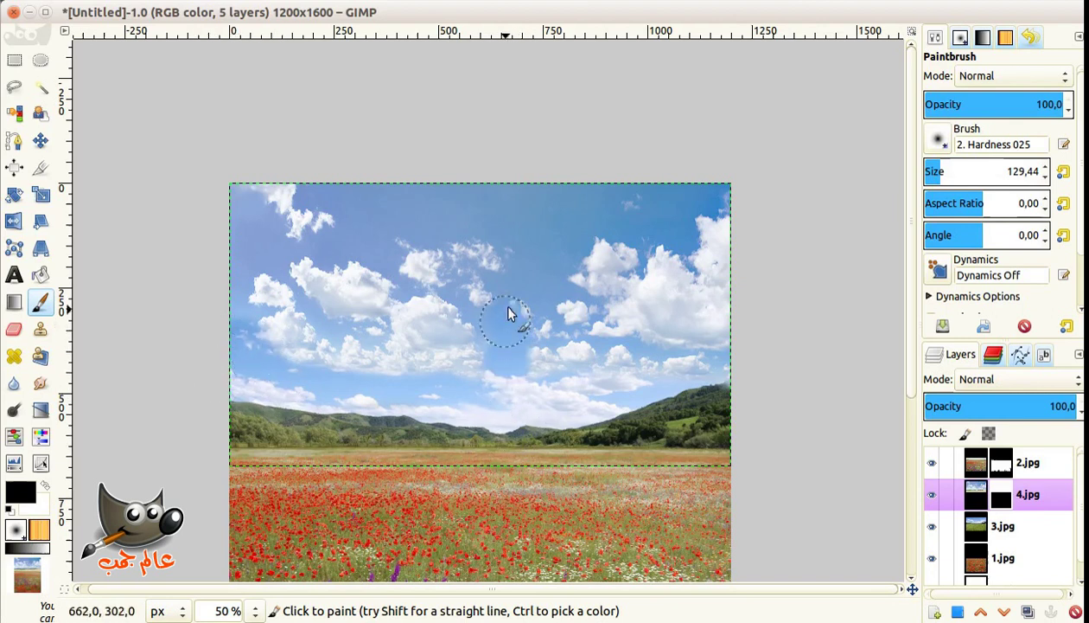
{"action": "key", "text": "x"}
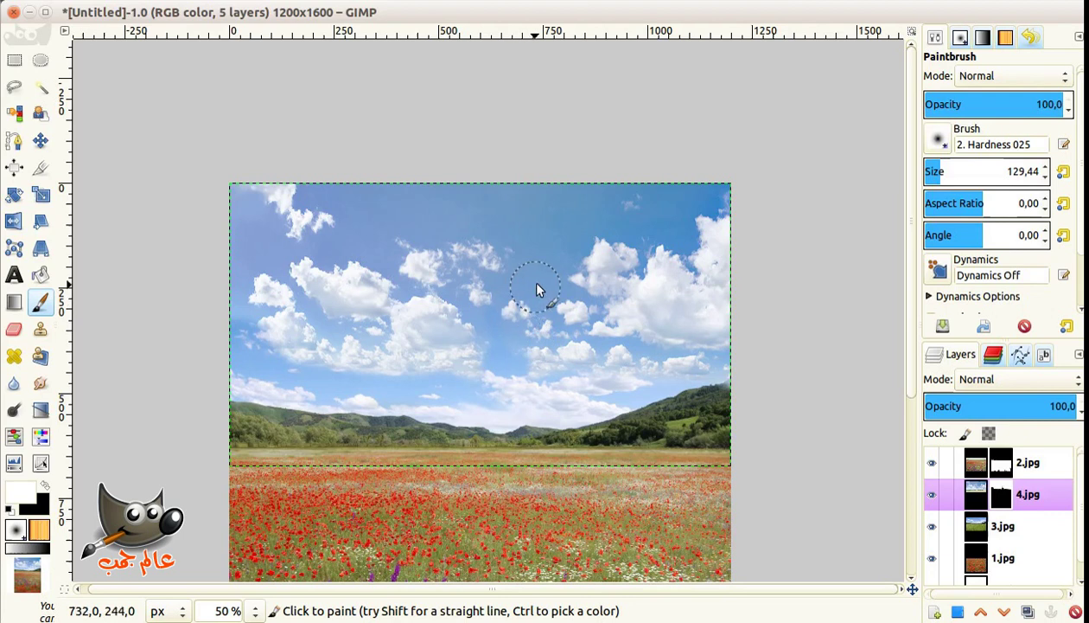
{"action": "key", "text": "x"}
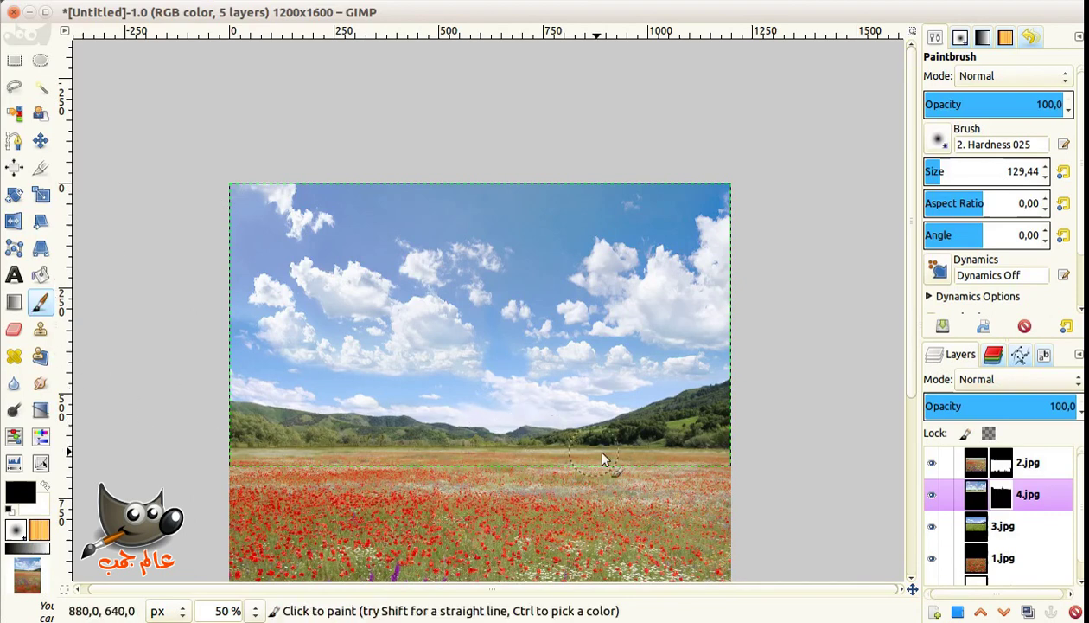
Check the collage at 100% zoom, then at 50%
{"action": "scroll", "coordinate": [912, 372], "scroll_direction": "down", "scroll_amount": 4}
{"action": "scroll", "coordinate": [910, 449], "scroll_direction": "down", "scroll_amount": 2}
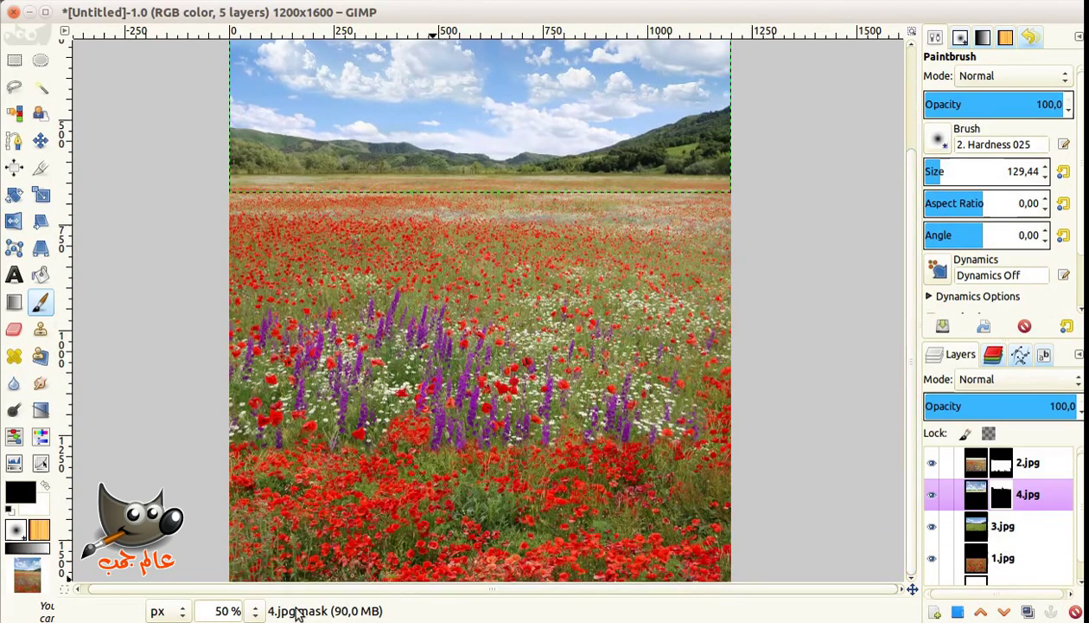
{"action": "left_click", "coordinate": [254, 610]}
{"action": "left_click", "coordinate": [243, 499]}
{"action": "scroll", "coordinate": [911, 165], "scroll_direction": "up", "scroll_amount": 10}
{"action": "scroll", "coordinate": [908, 152], "scroll_direction": "up", "scroll_amount": 2}
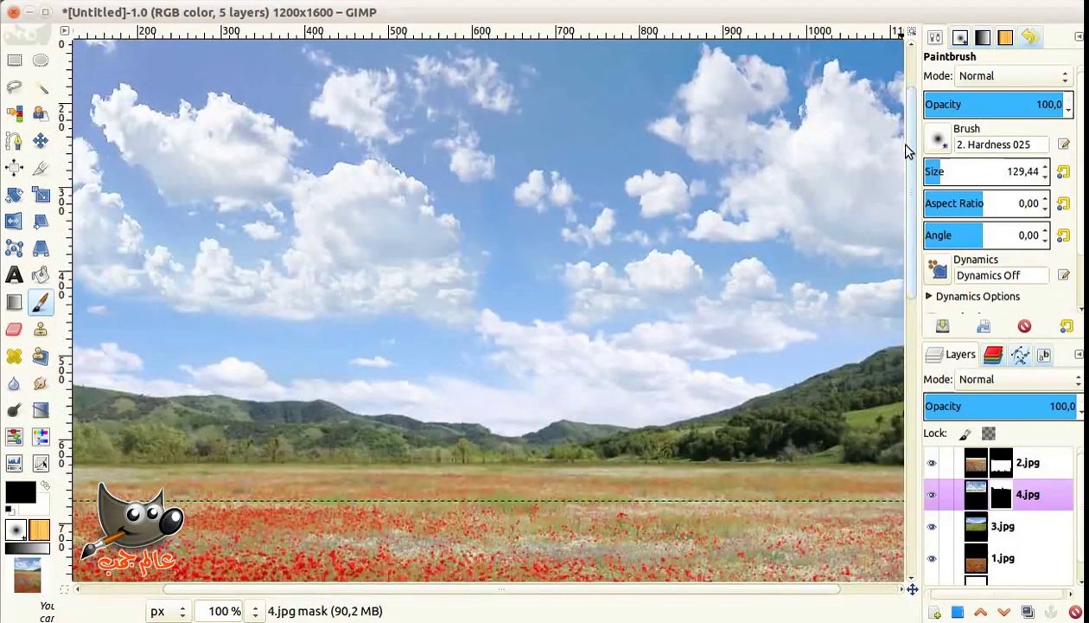
{"action": "mouse_move", "coordinate": [908, 151]}
{"action": "left_mouse_down"}
{"action": "mouse_move", "coordinate": [906, 101]}
{"action": "mouse_move", "coordinate": [910, 250]}
{"action": "left_mouse_up"}
{"action": "left_click", "coordinate": [255, 610]}
{"action": "left_click", "coordinate": [240, 524]}
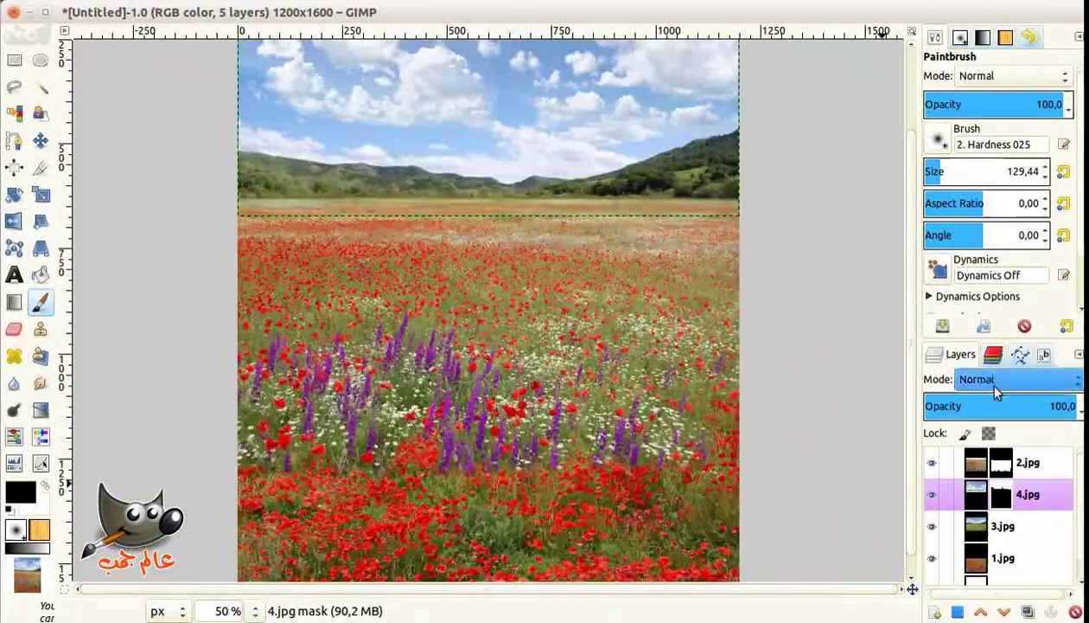
Fit the whole image in the window and create a New from Visible layer
{"action": "left_click", "coordinate": [254, 610]}
{"action": "left_click", "coordinate": [241, 588]}
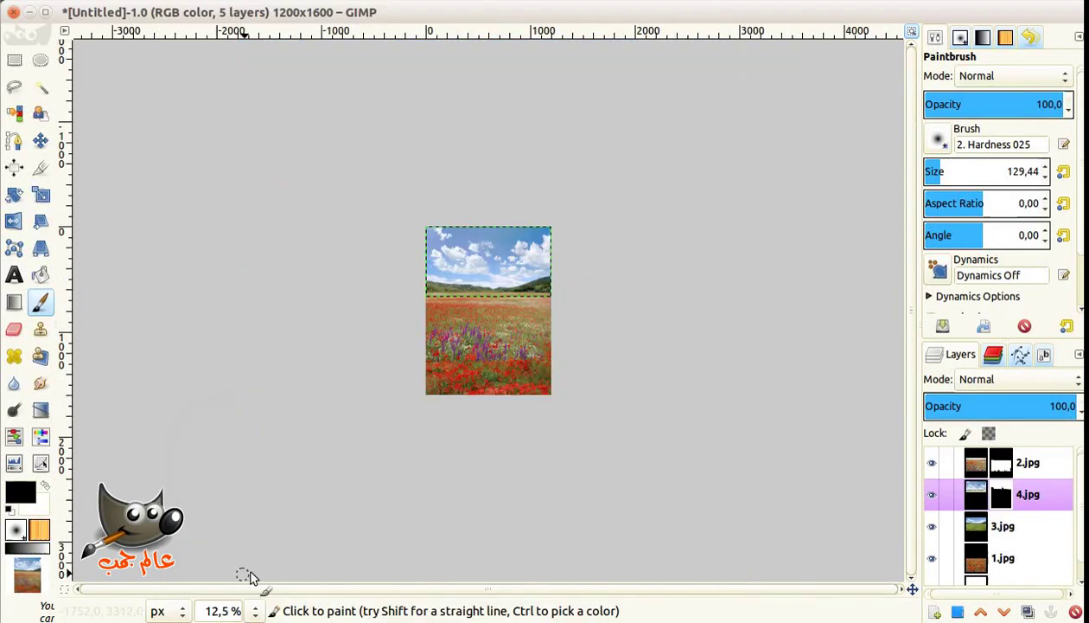
{"action": "left_click", "coordinate": [908, 32]}
{"action": "right_click", "coordinate": [946, 458]}
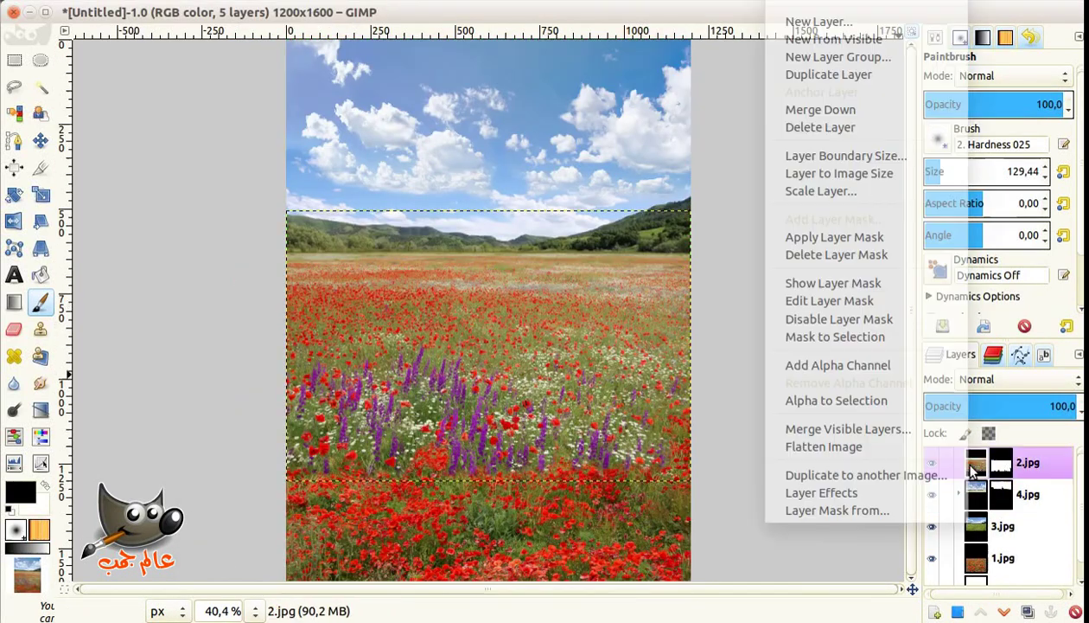
{"action": "left_click", "coordinate": [831, 40]}
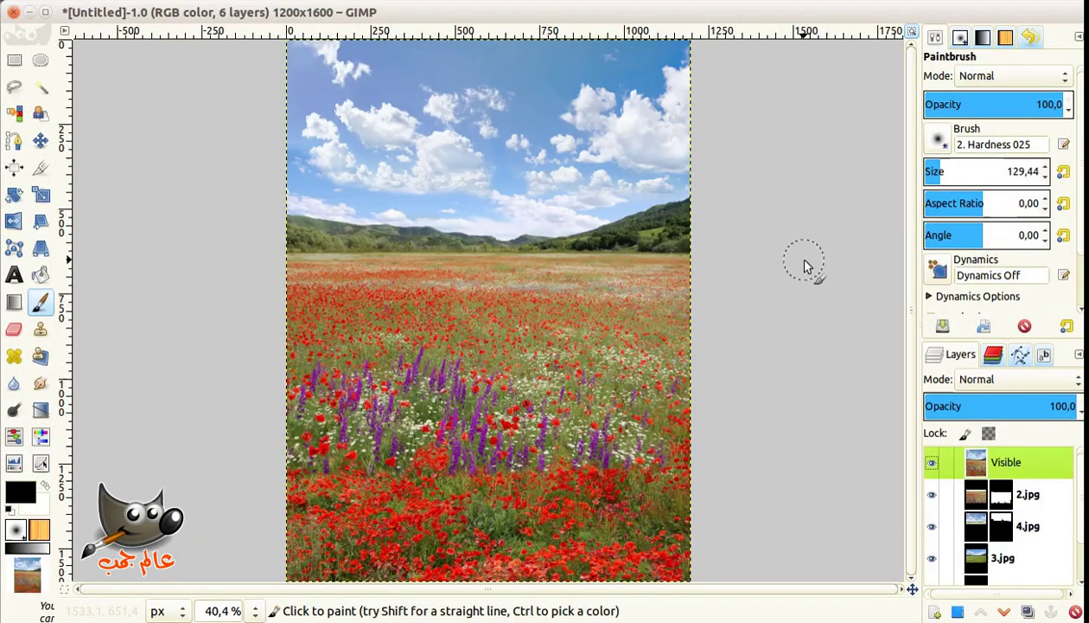